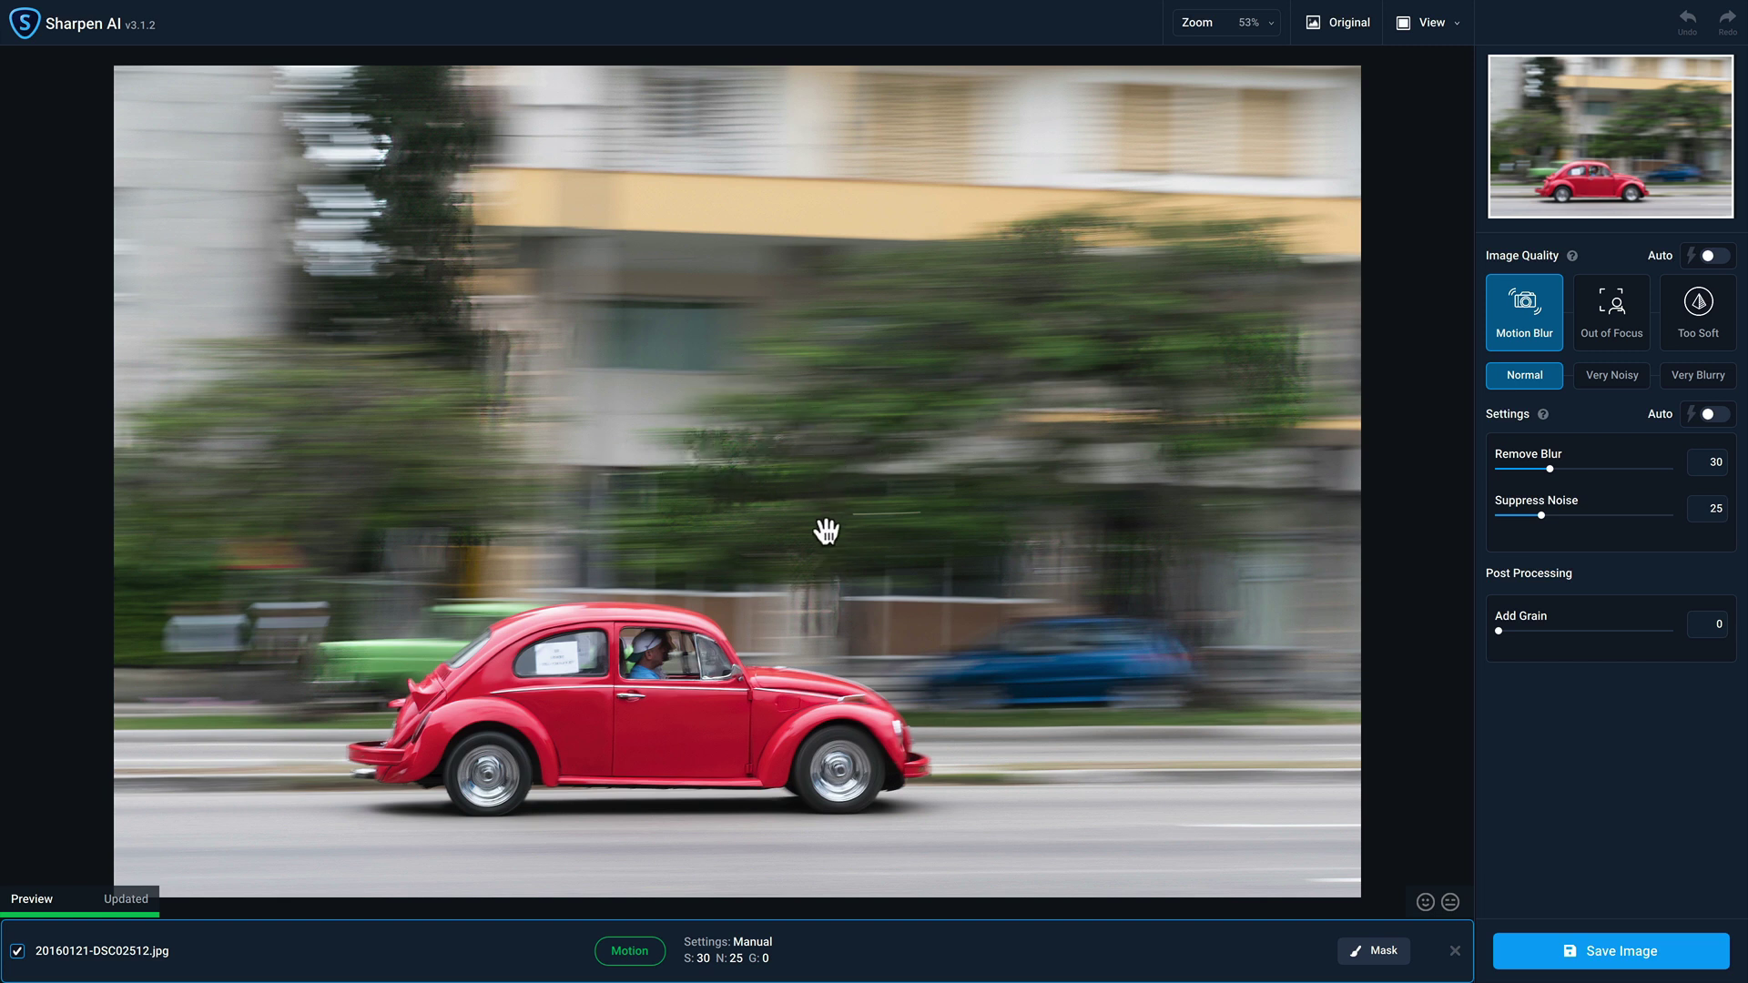
Step: Switch to Comparison View at 100% zoom and centre the previews on the red car
left_click(873, 439)
left_click(1454, 22)
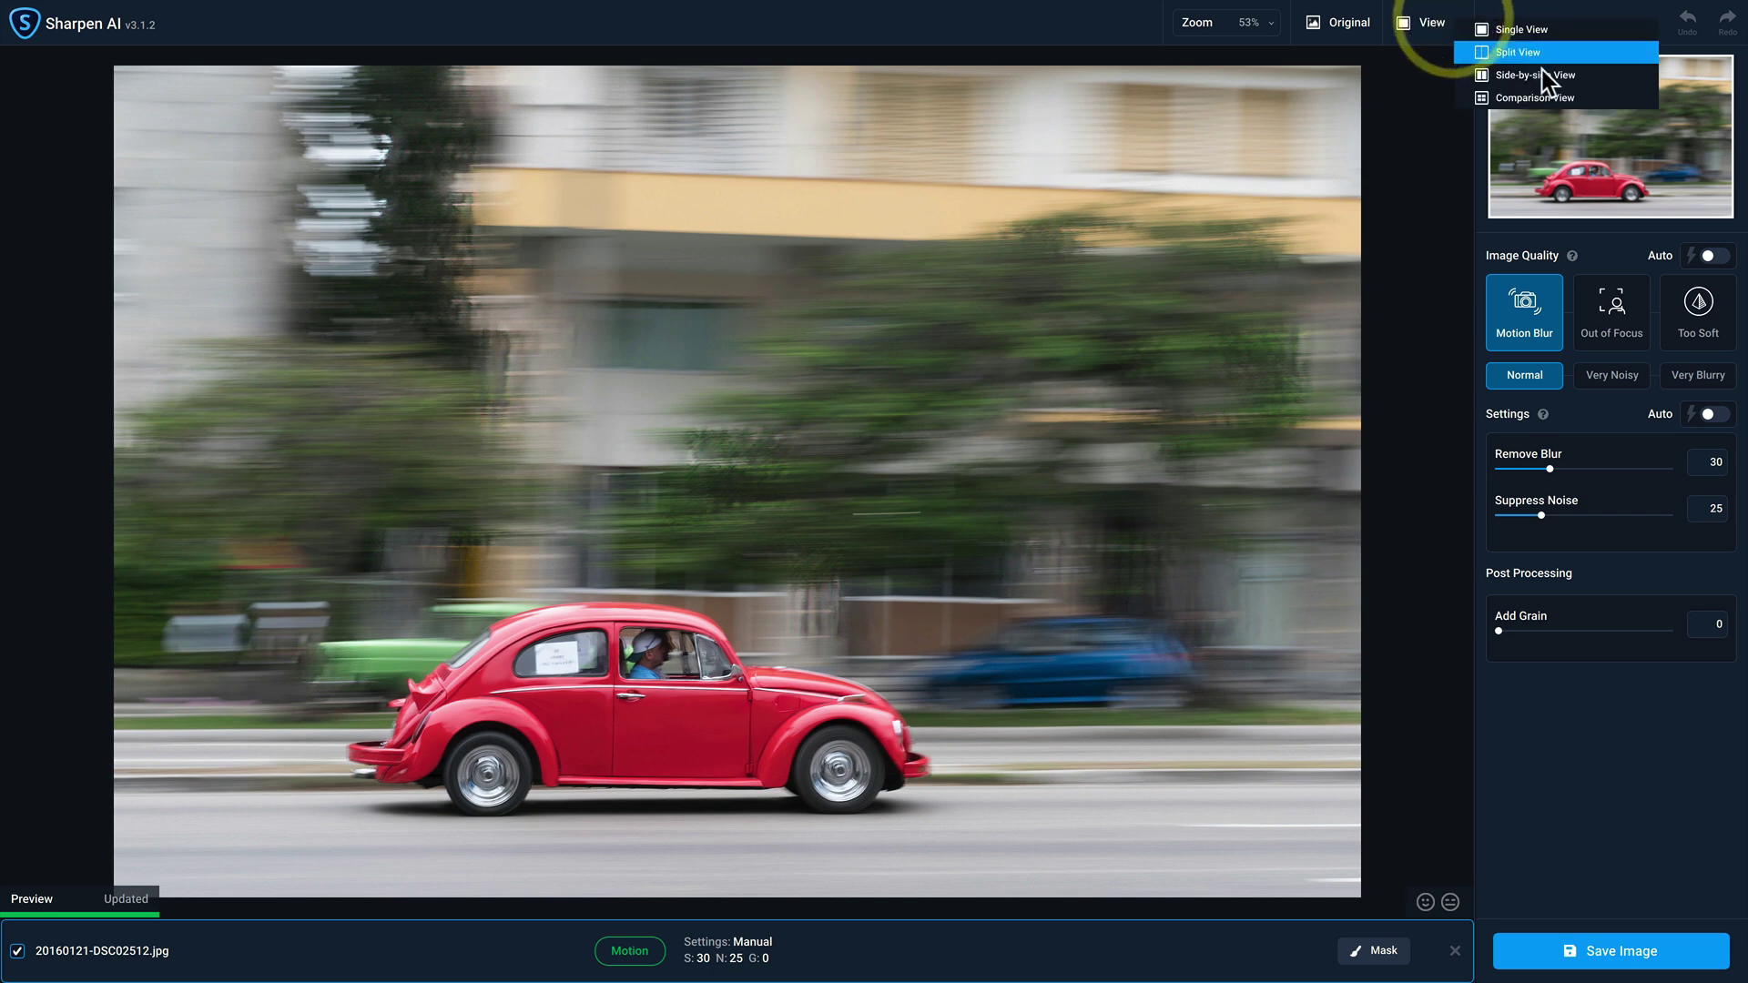
left_click(1539, 97)
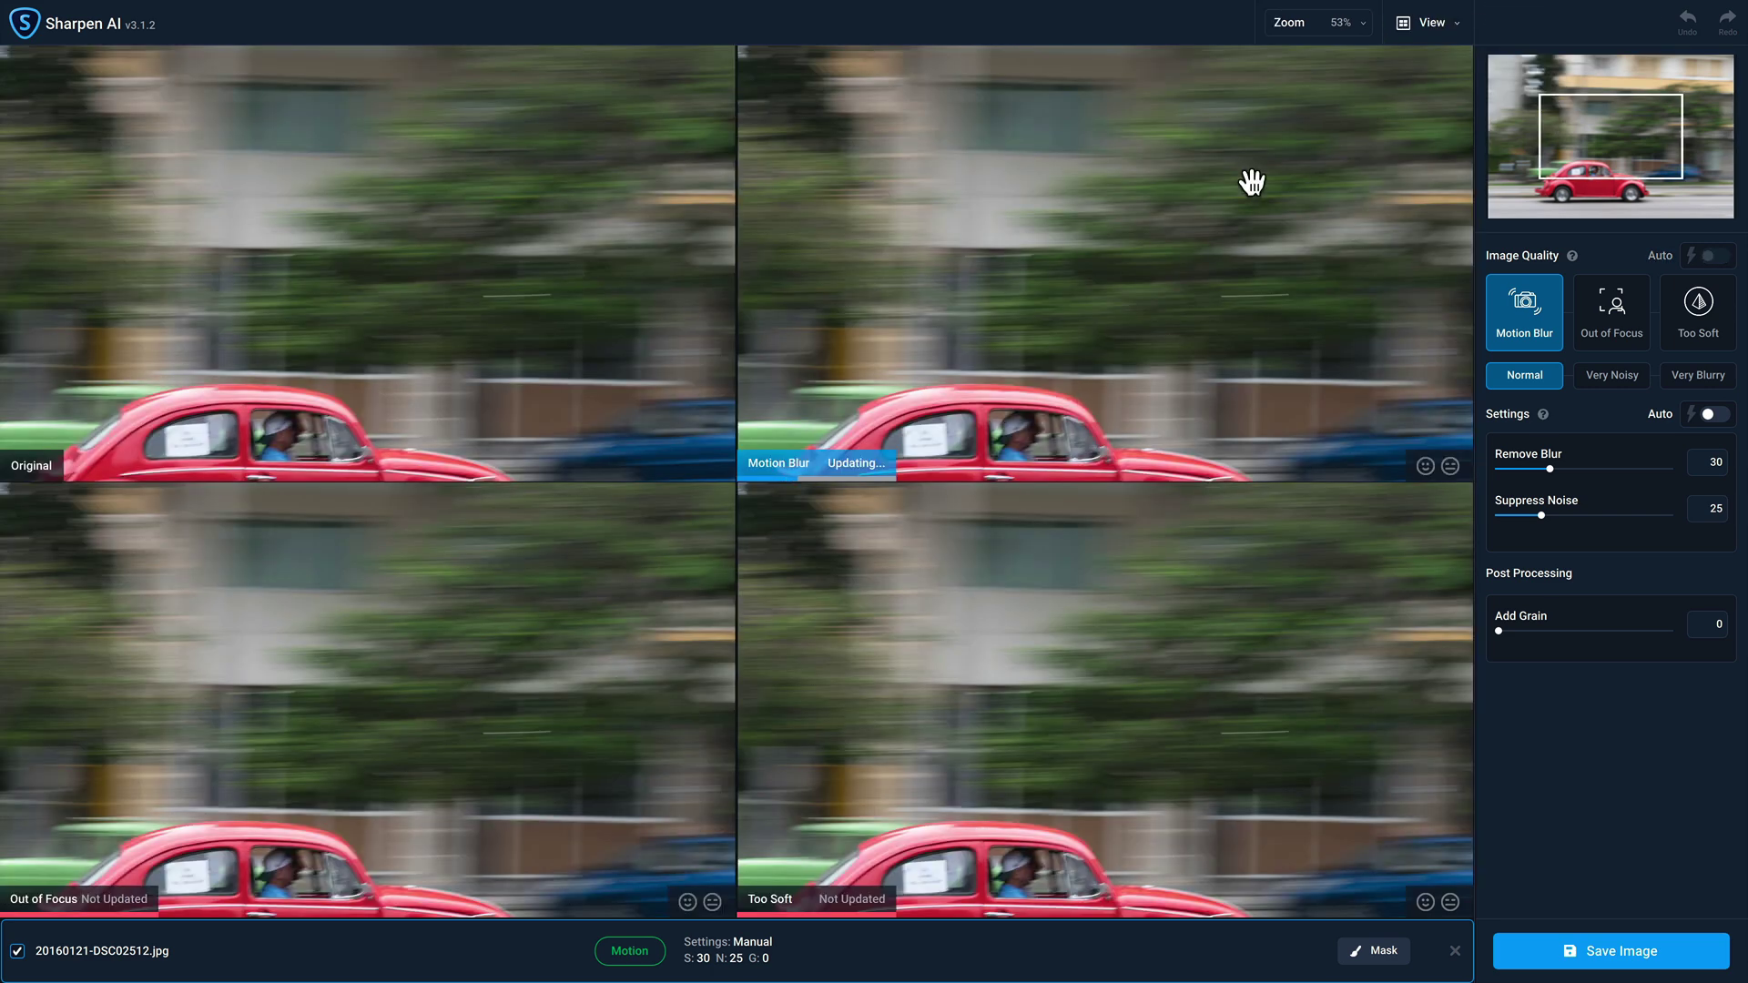
left_click(1362, 27)
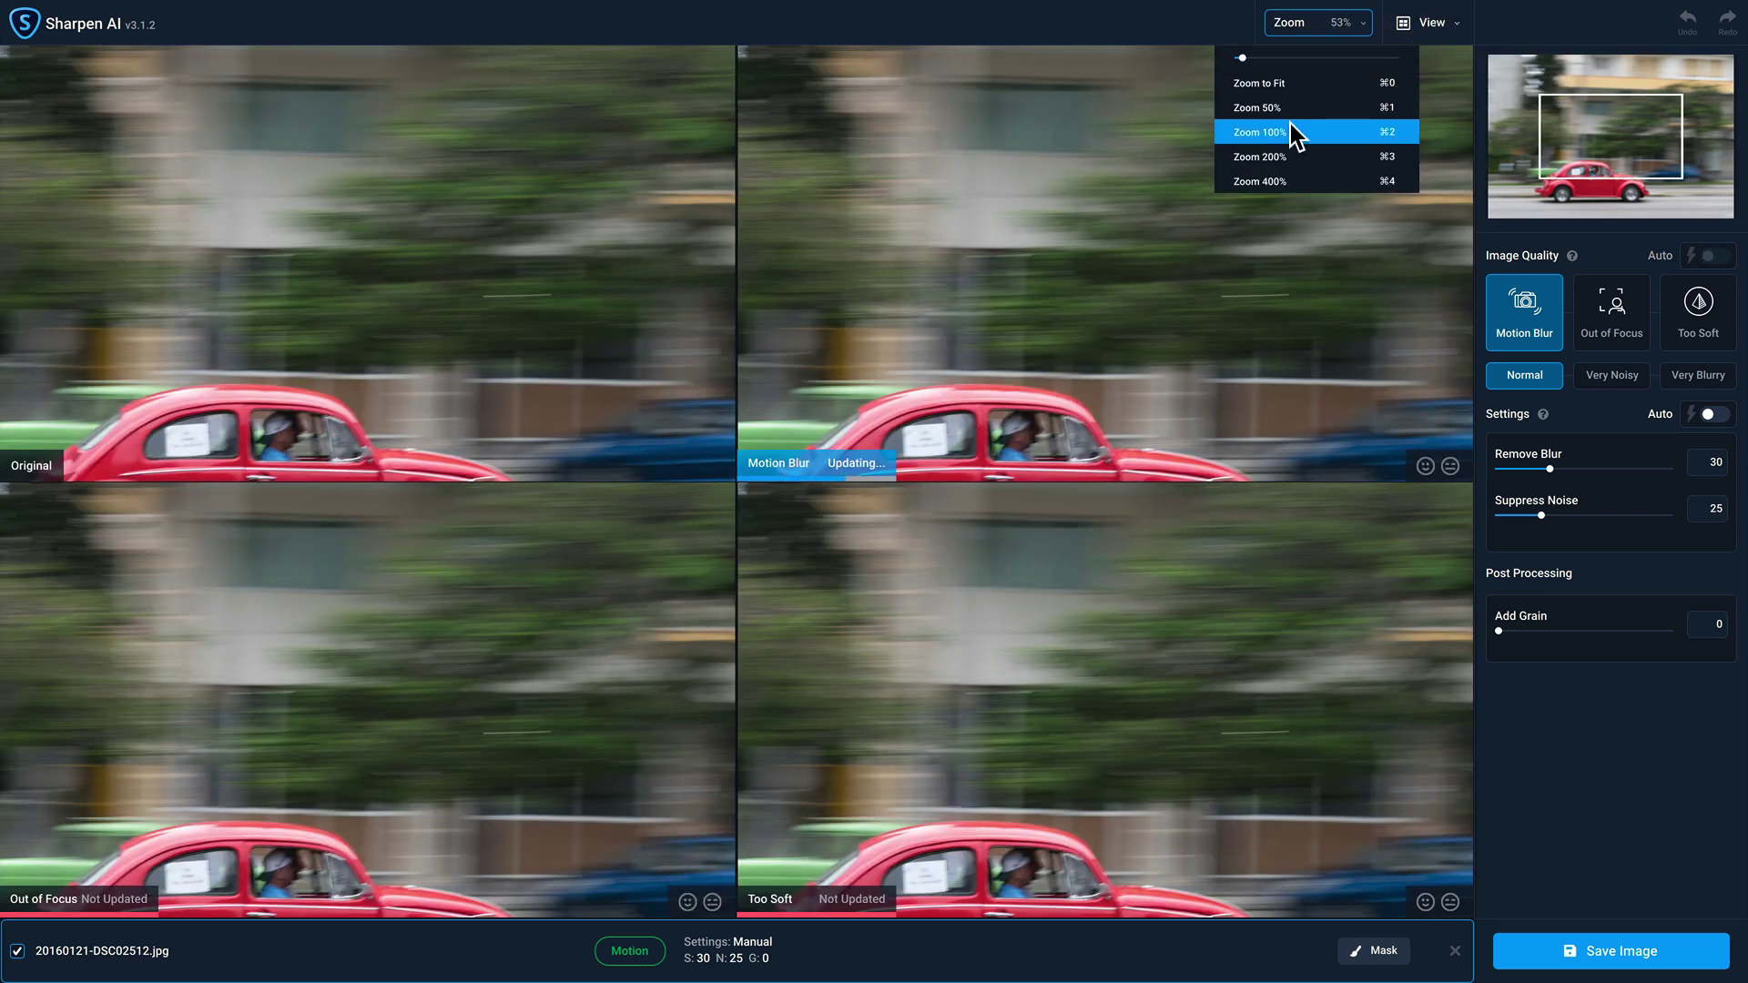
left_click(1291, 132)
left_click_drag(1602, 153, 1594, 179)
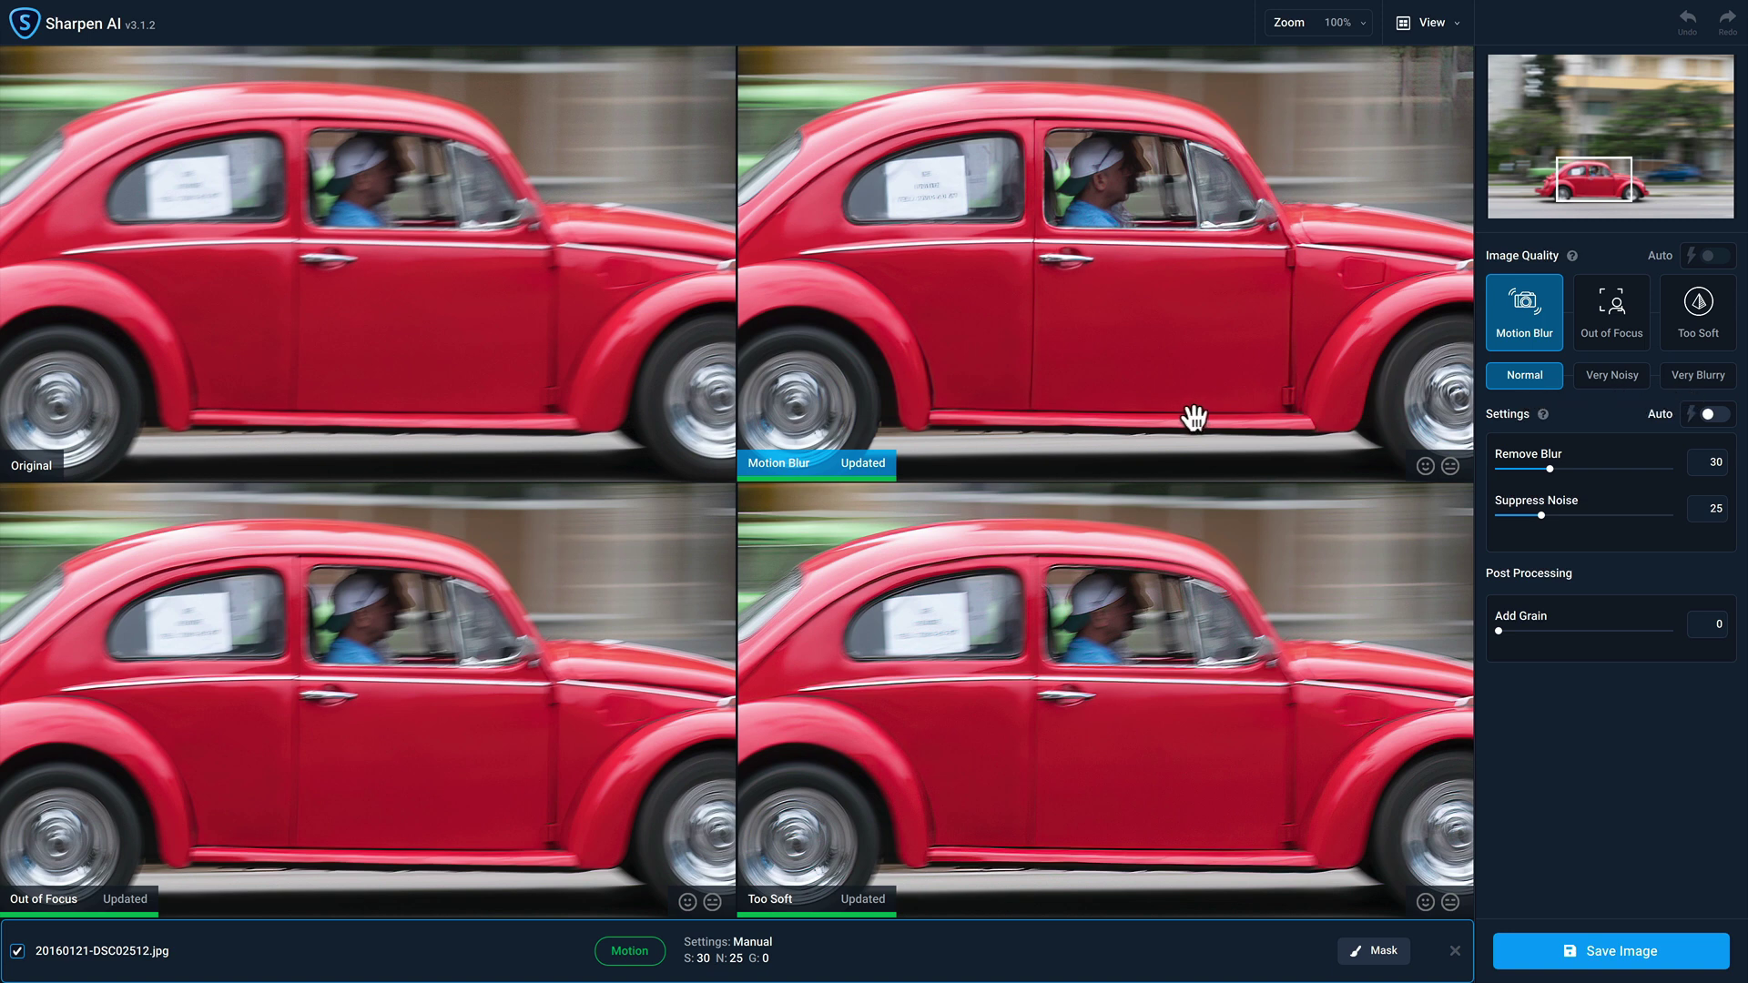
Step: Try the Very Noisy and Normal variants of the Motion Blur model, and settle on Very Blurry
left_click(1594, 385)
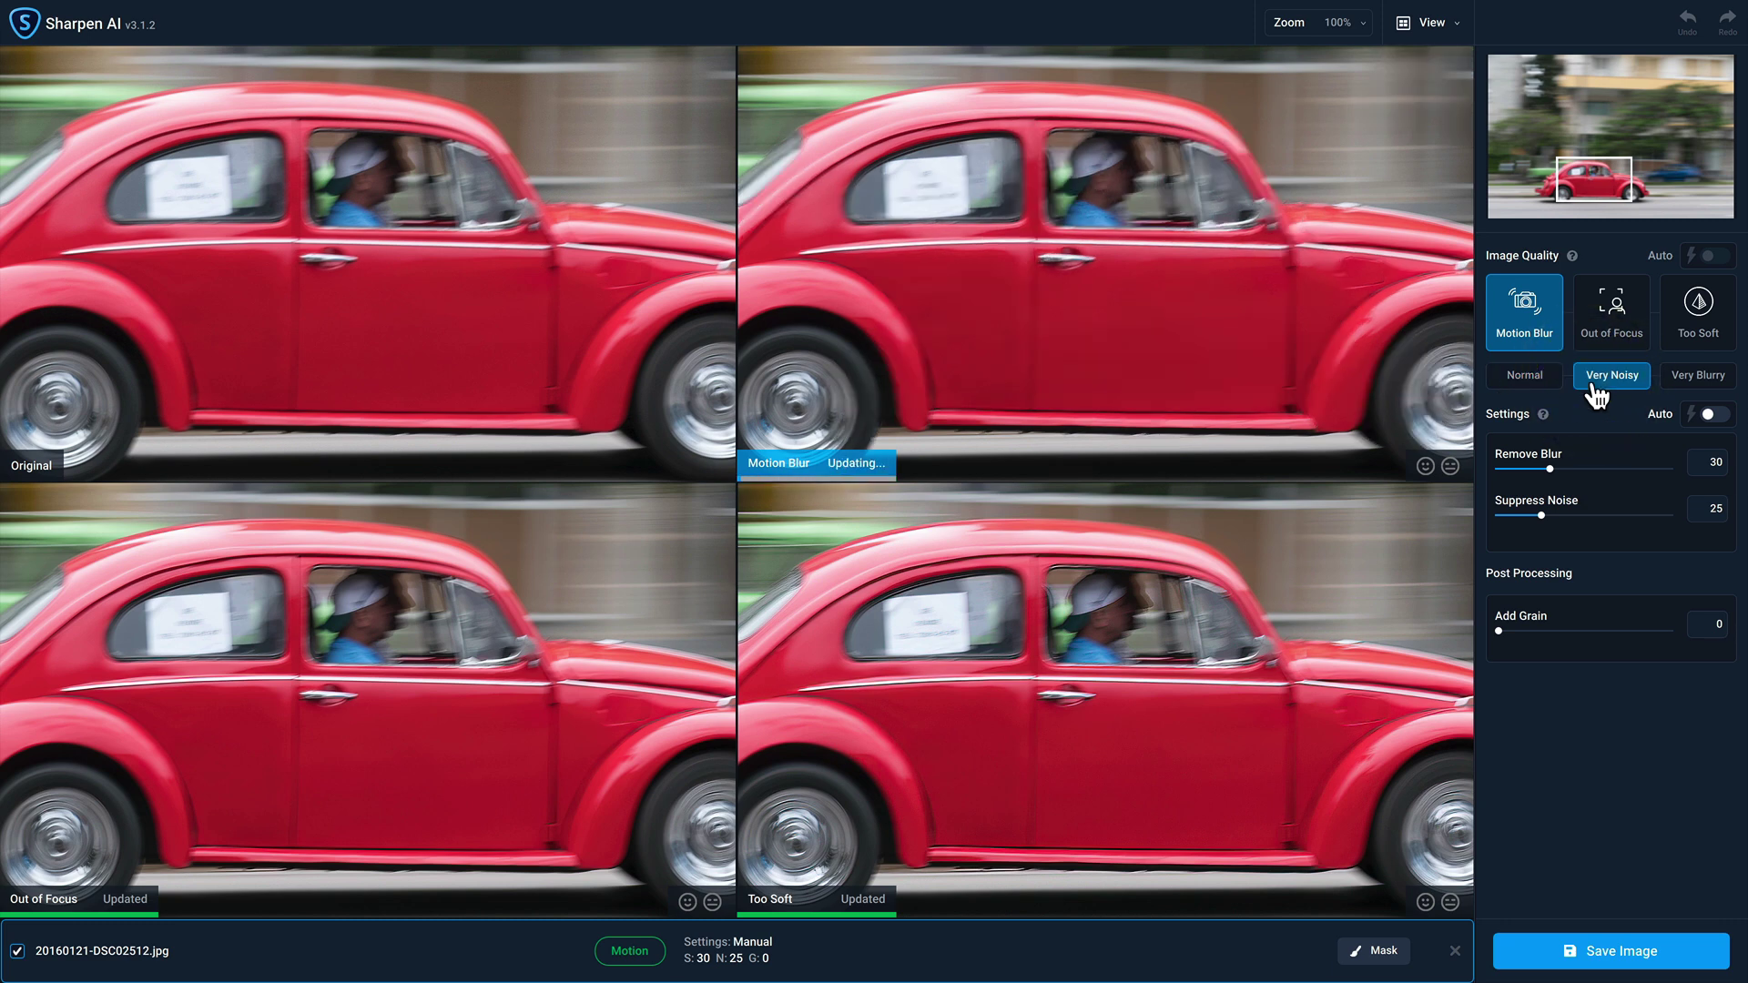
left_click(1684, 387)
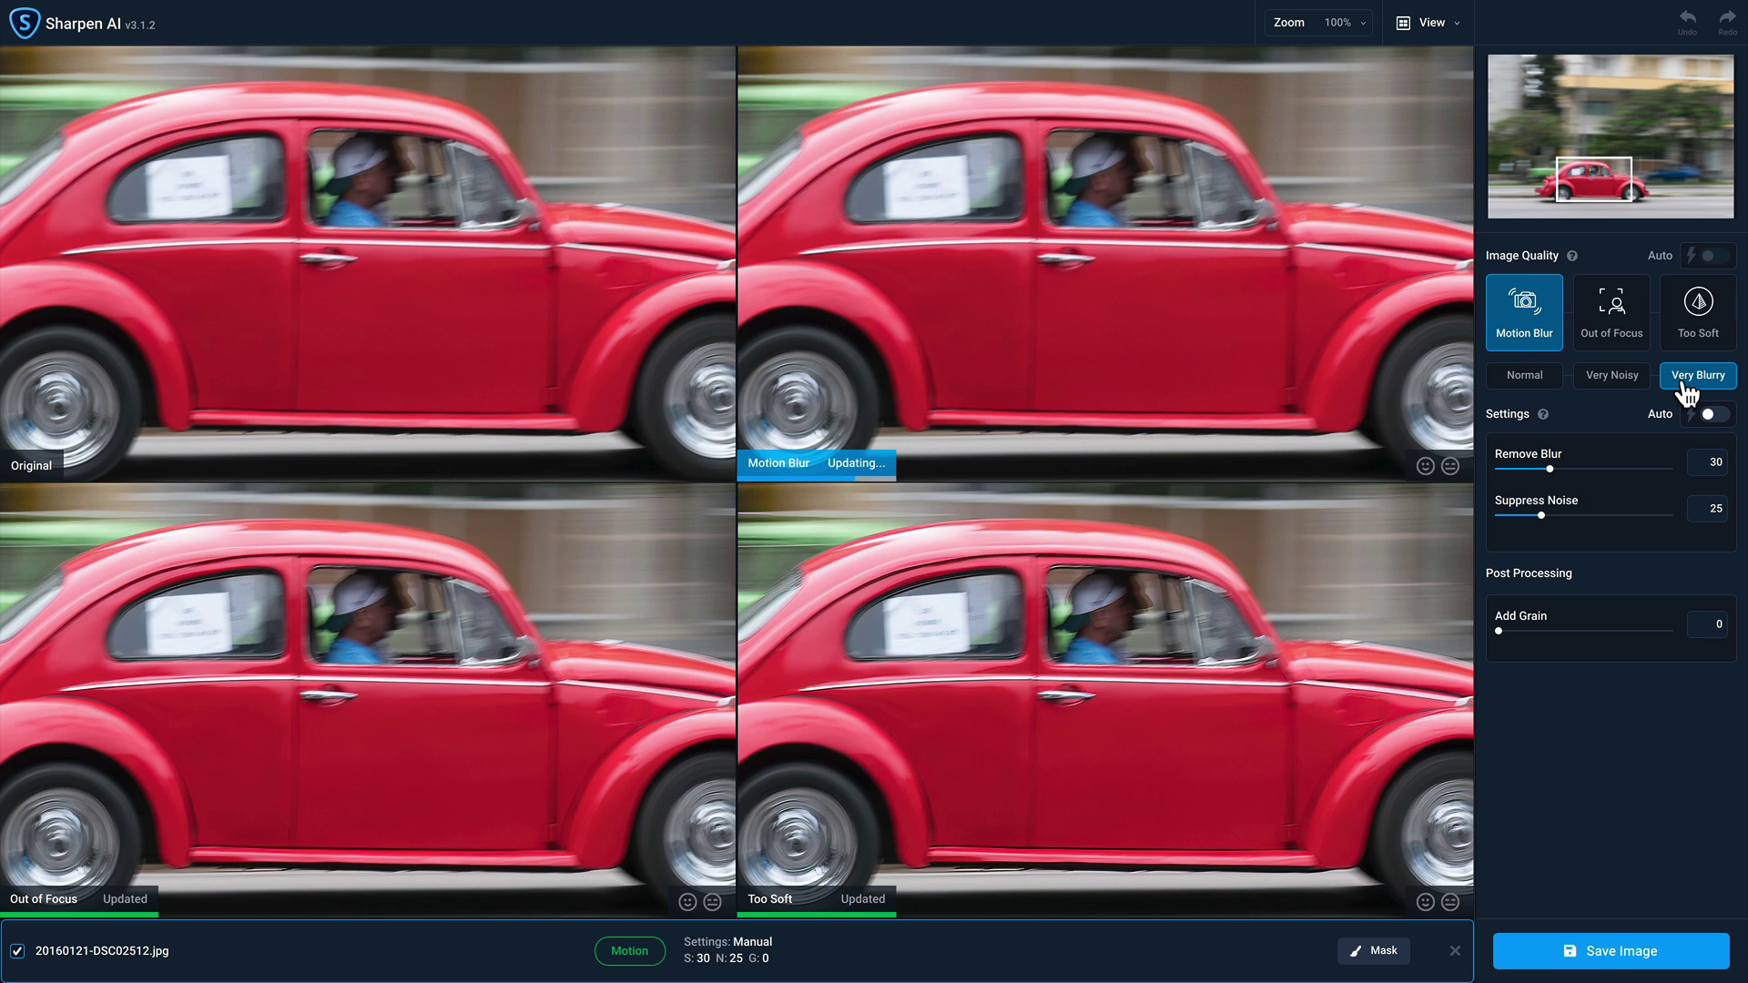
left_click(1611, 386)
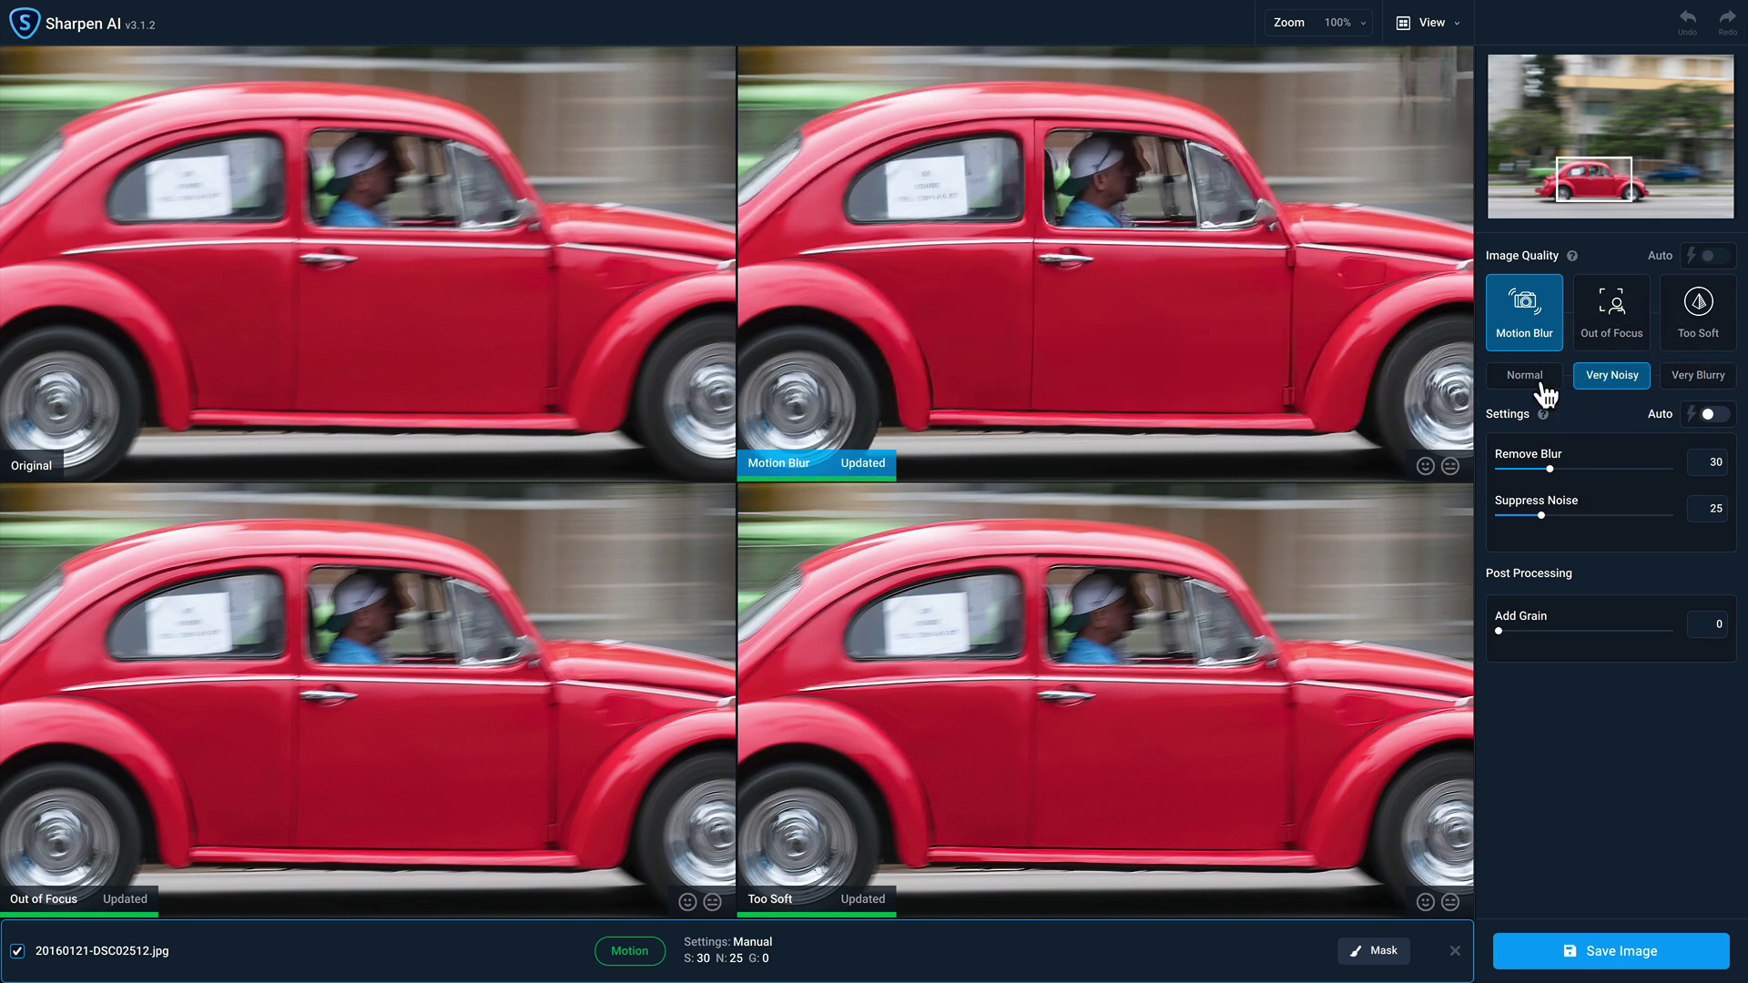
left_click(1543, 387)
left_click(1611, 384)
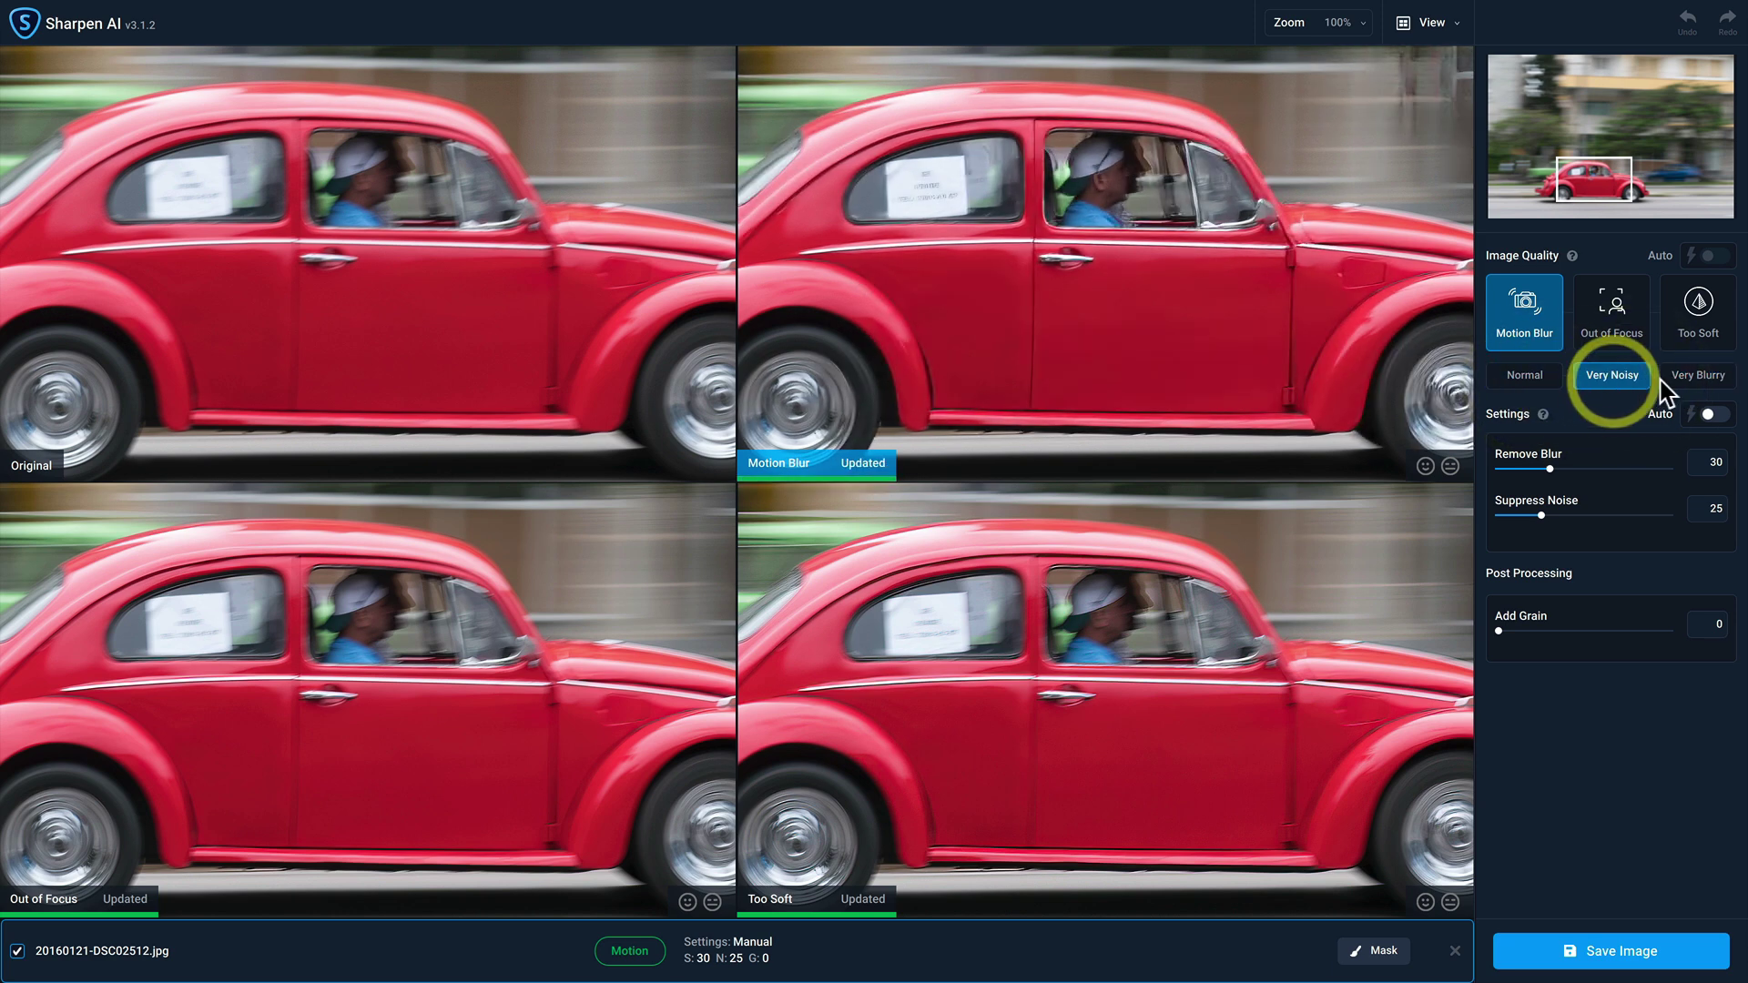
left_click(1692, 387)
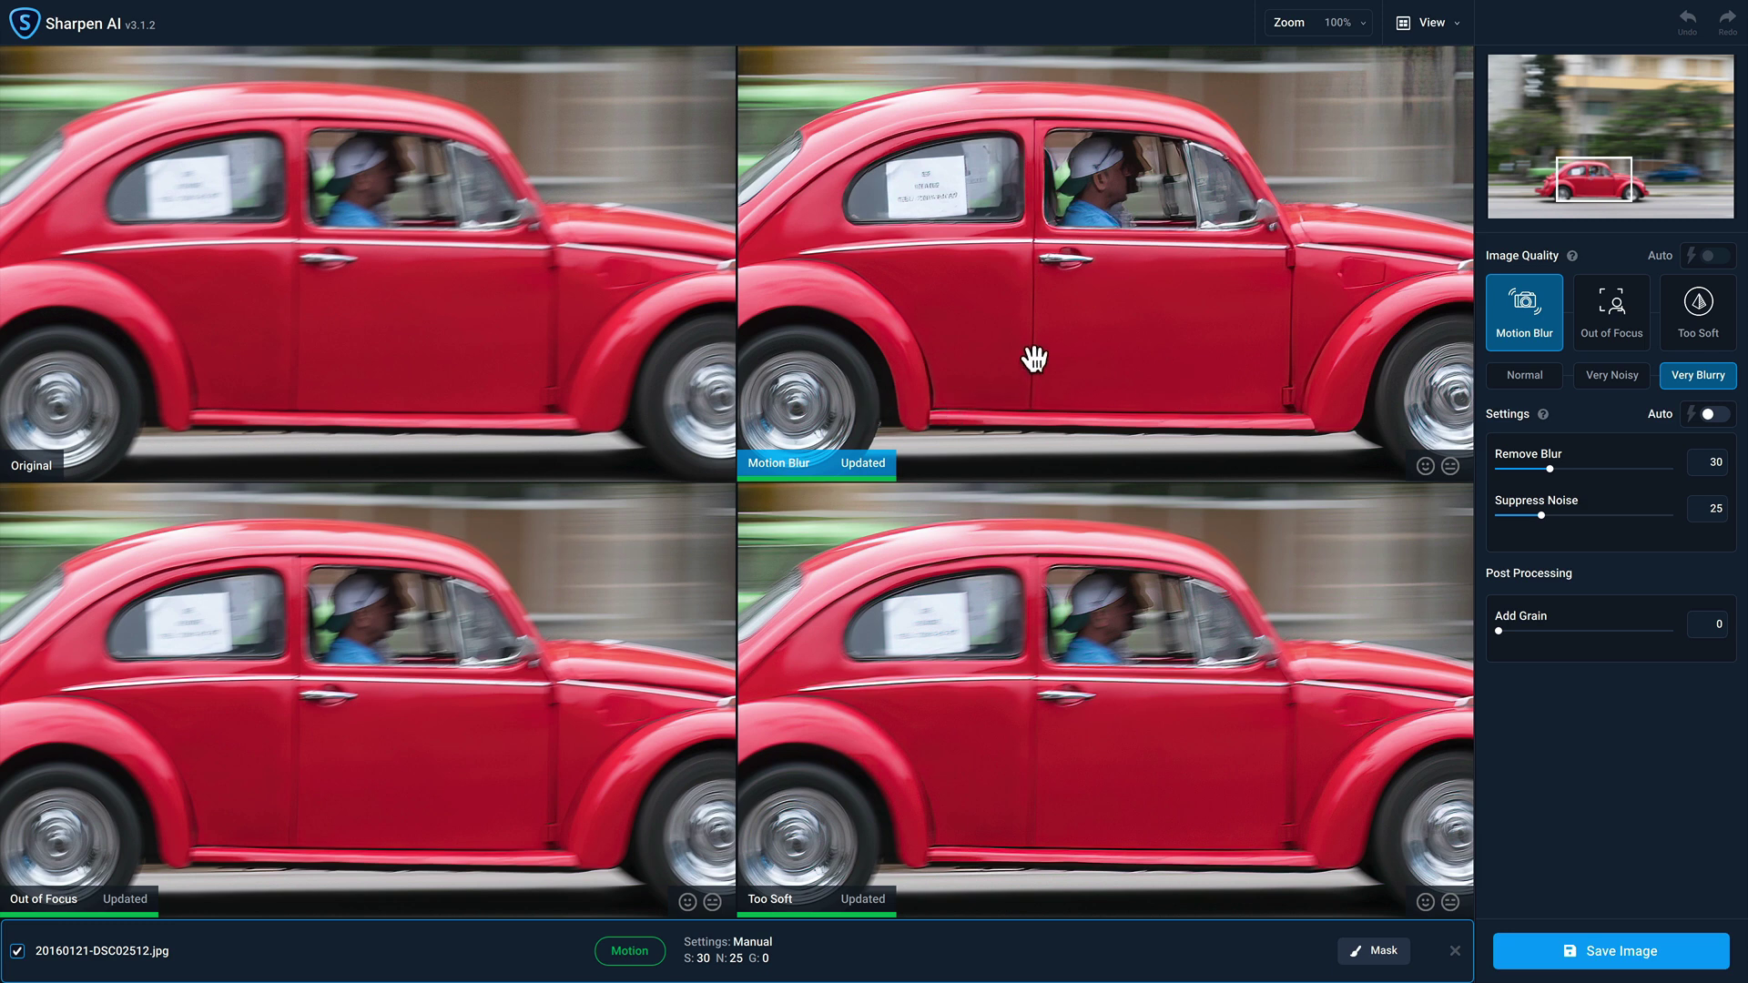
Step: Open the Motion Blur preview as a single view and fit the whole image on screen
double_click(1096, 342)
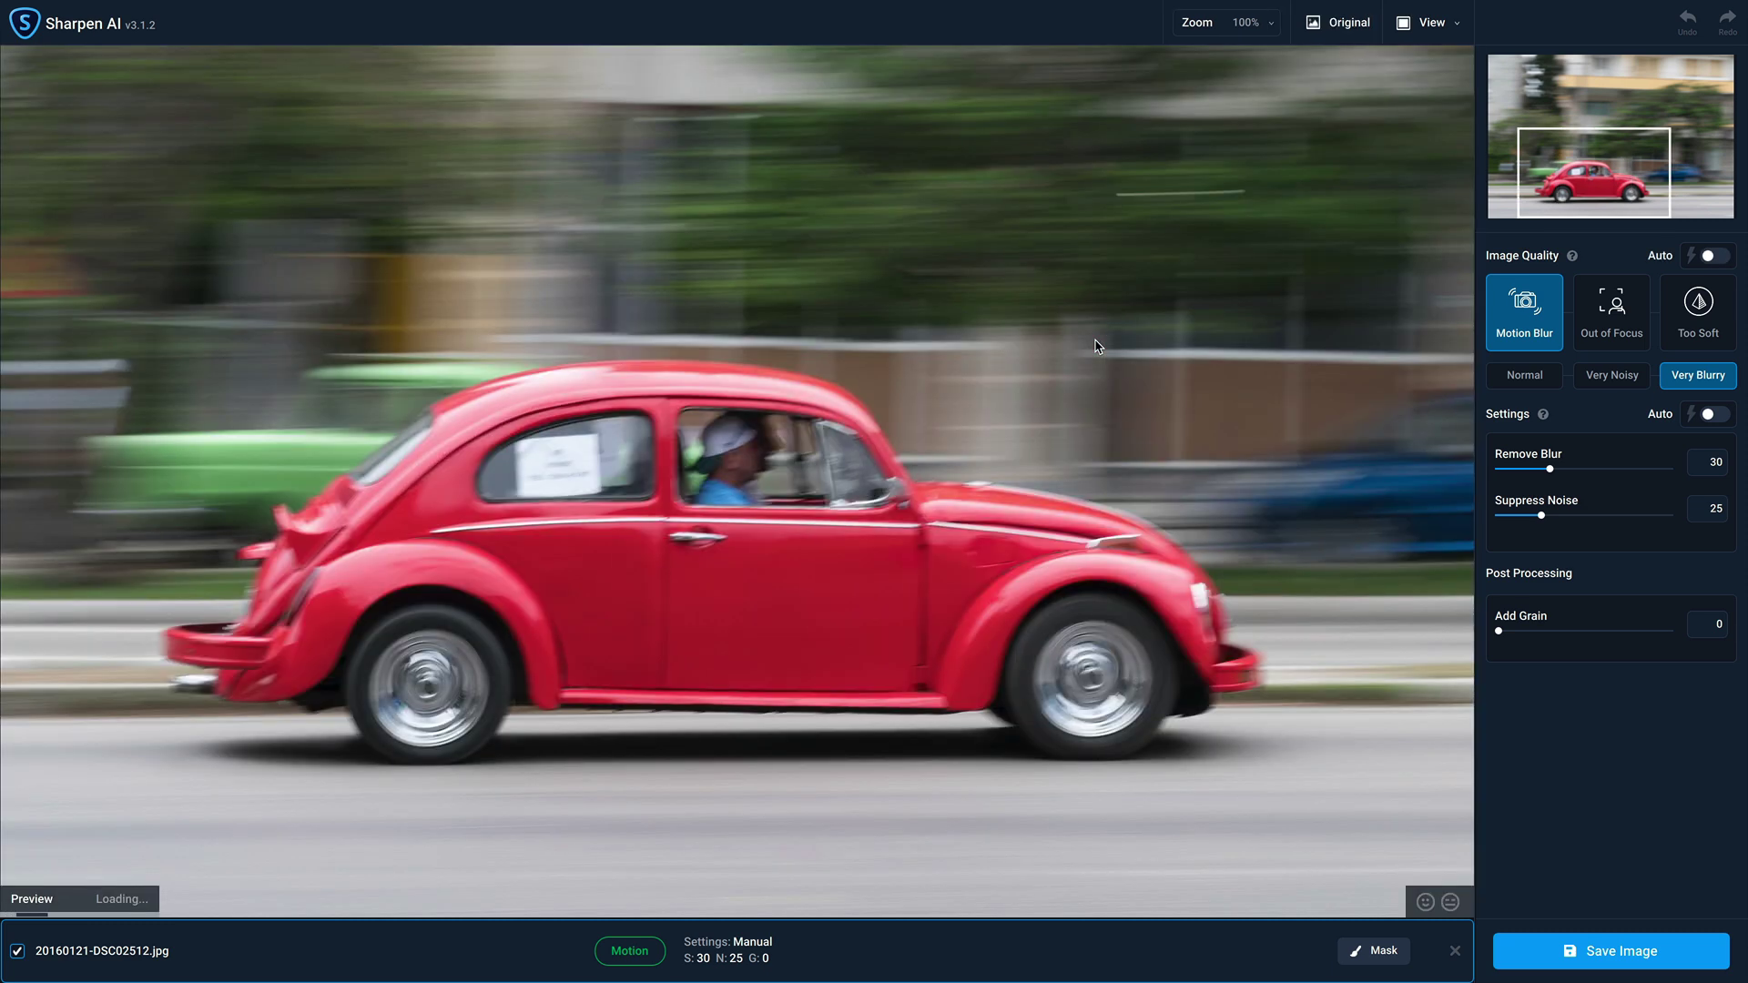
left_click(1267, 38)
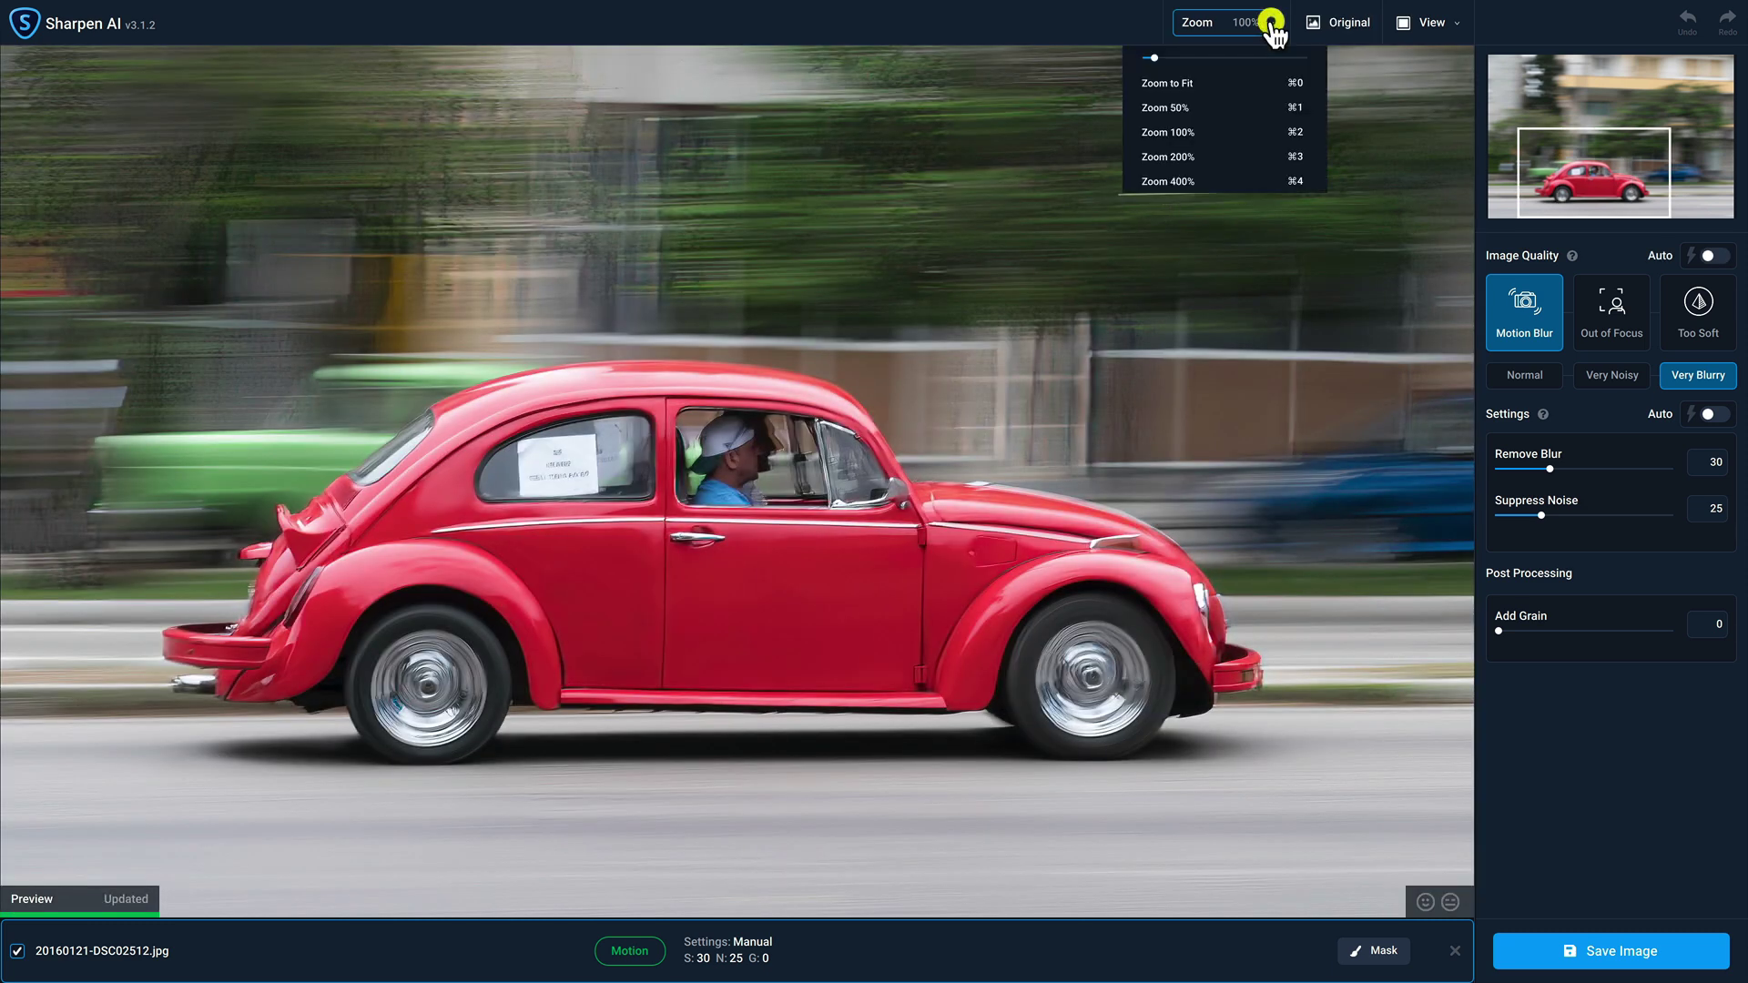
left_click(1199, 80)
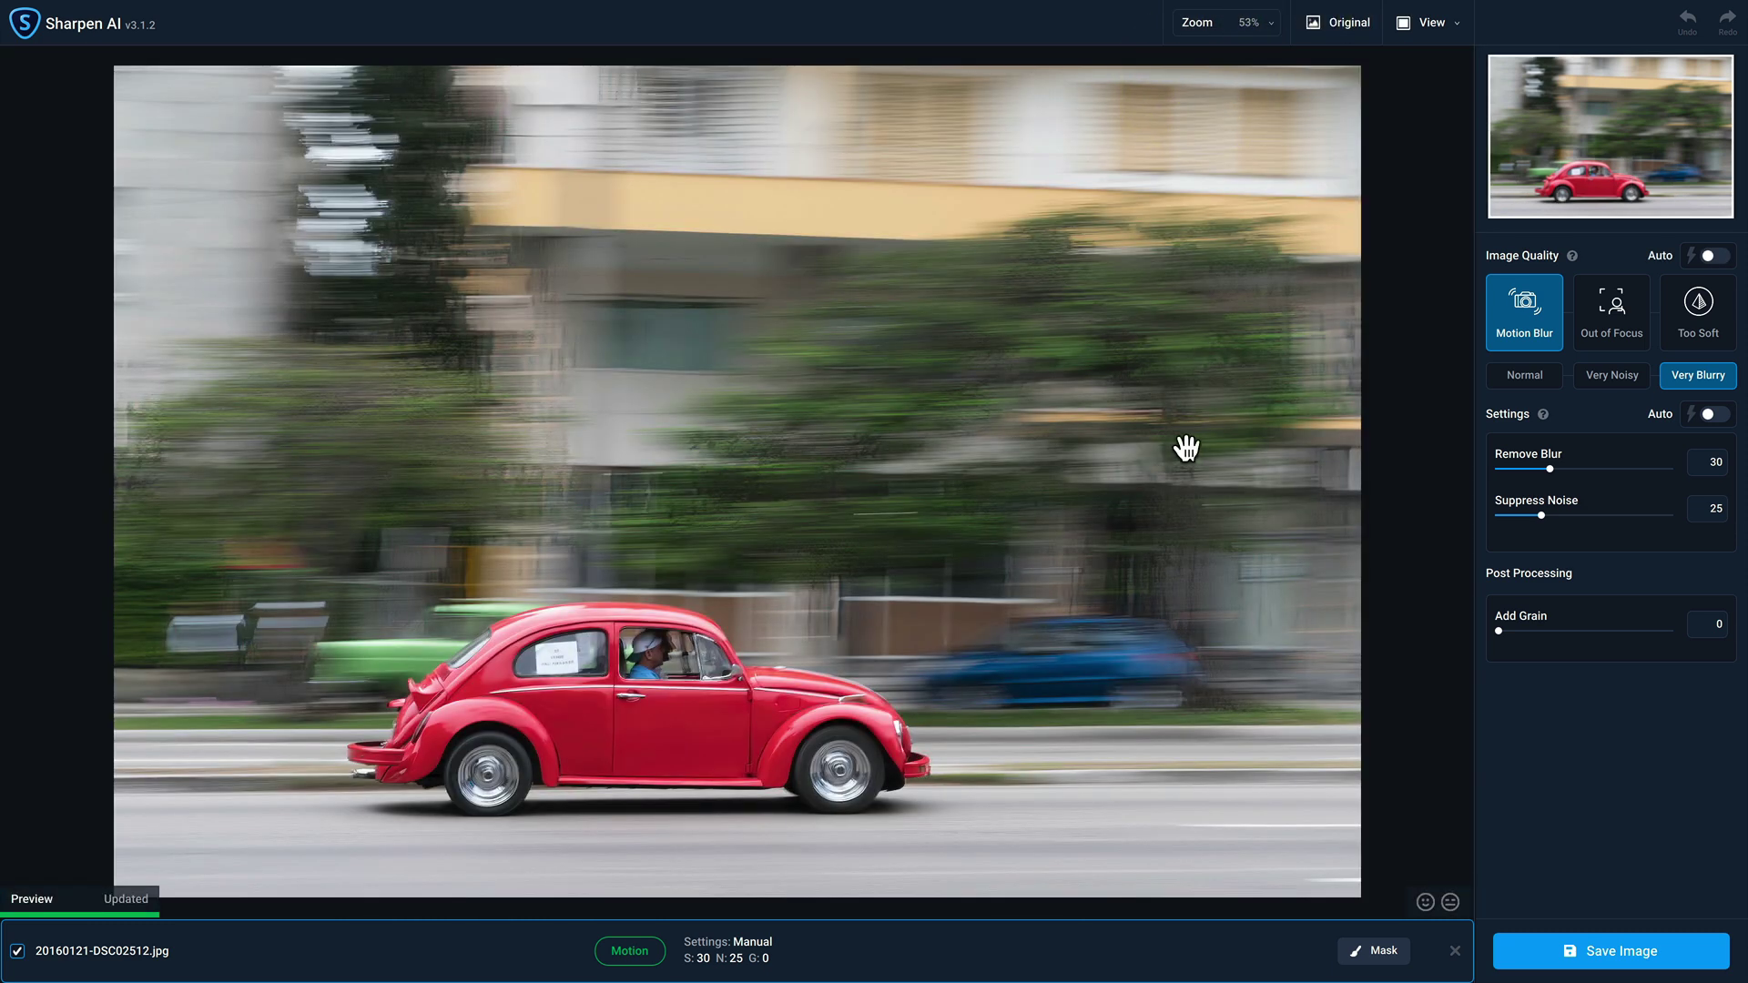
Step: Compare the sharpened preview with the original image, checking both the red car and the background
left_click(1004, 501)
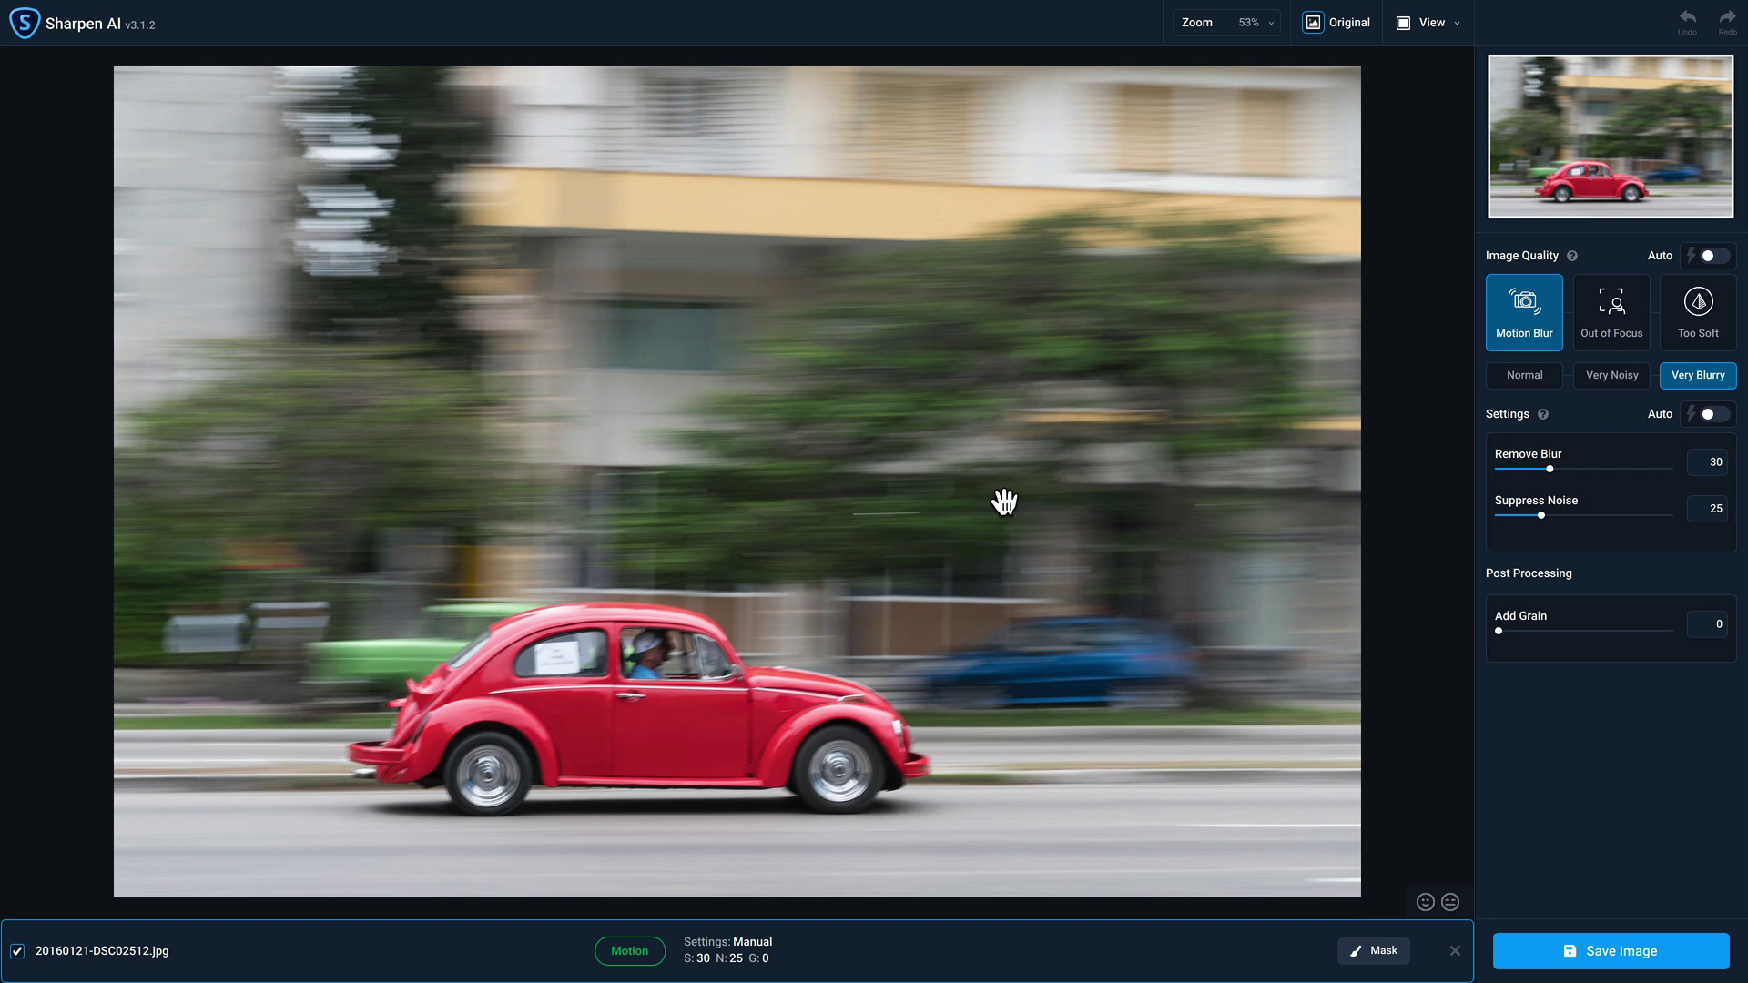
left_click(1005, 501)
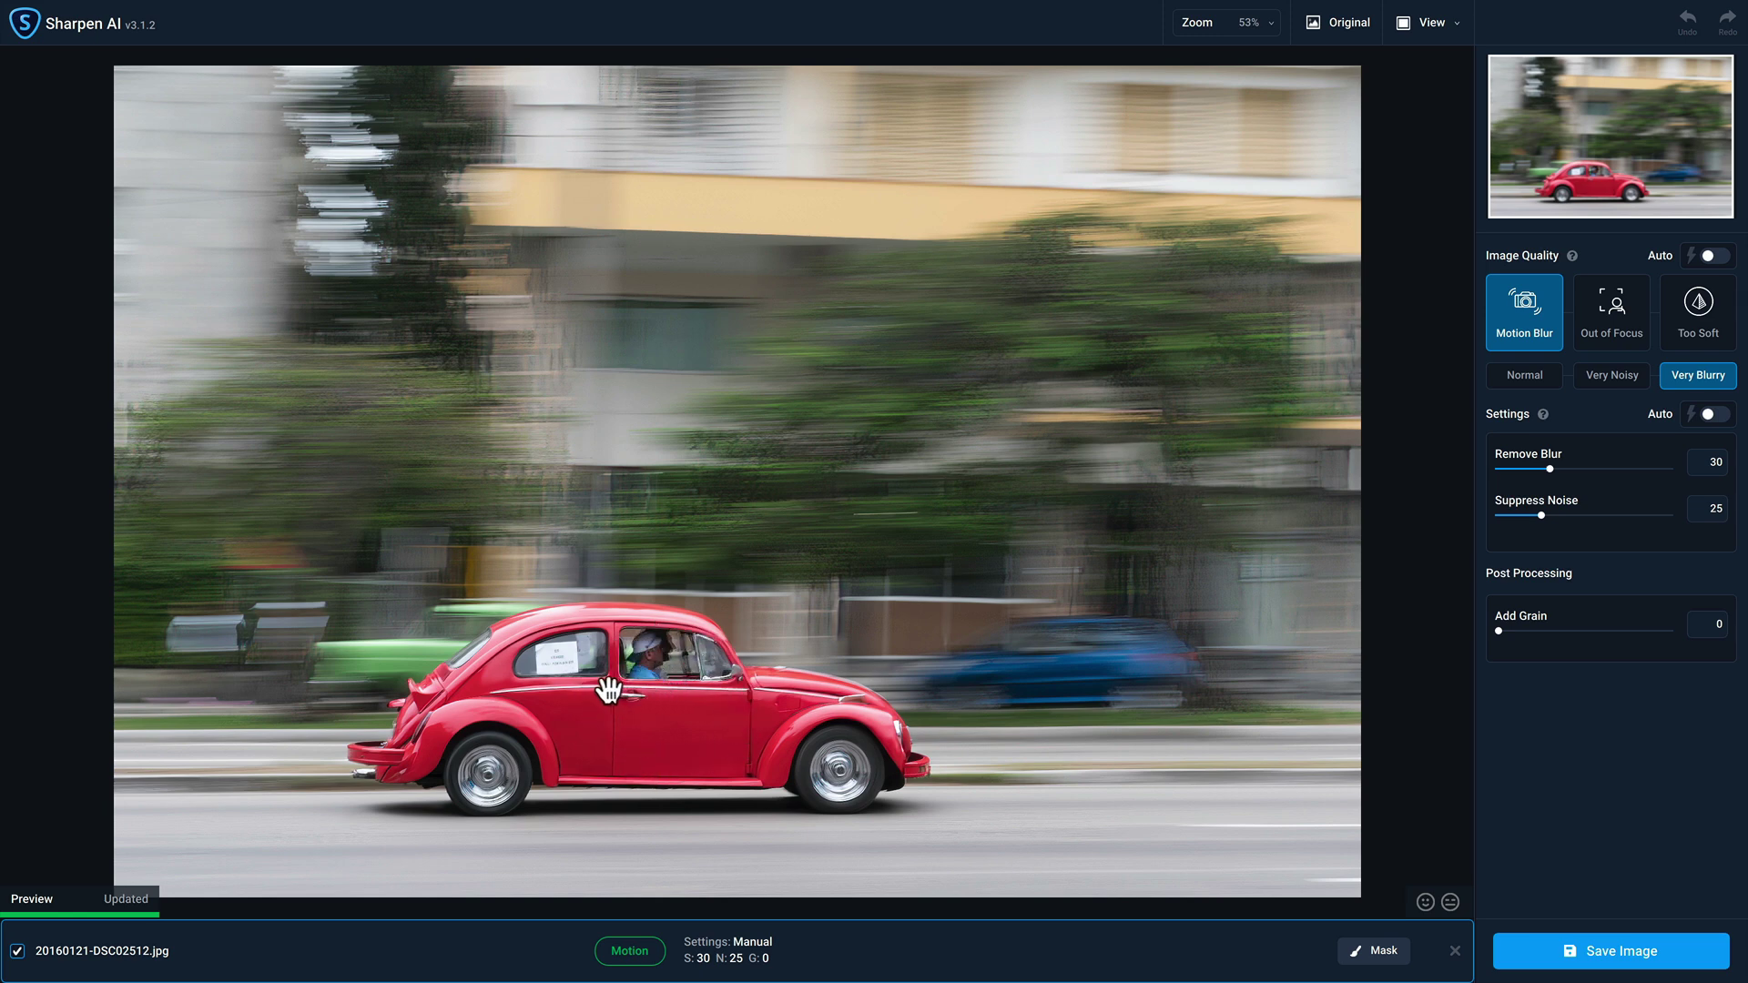
left_click(820, 624)
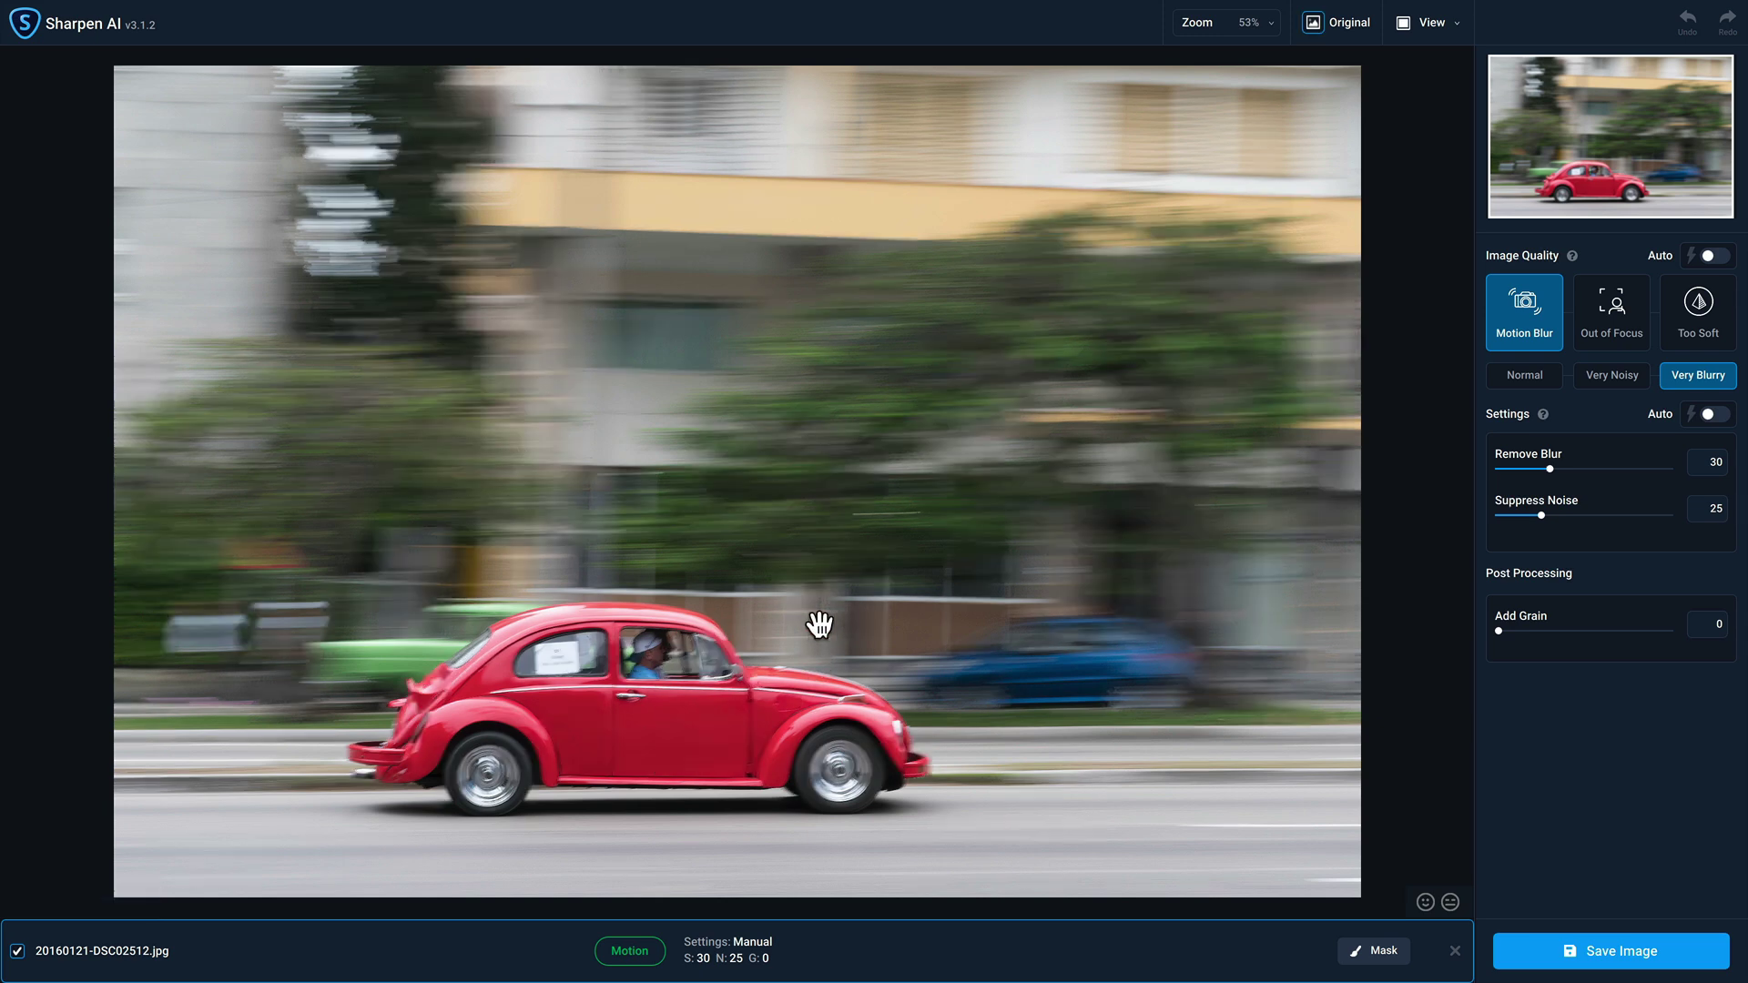
left_click(820, 625)
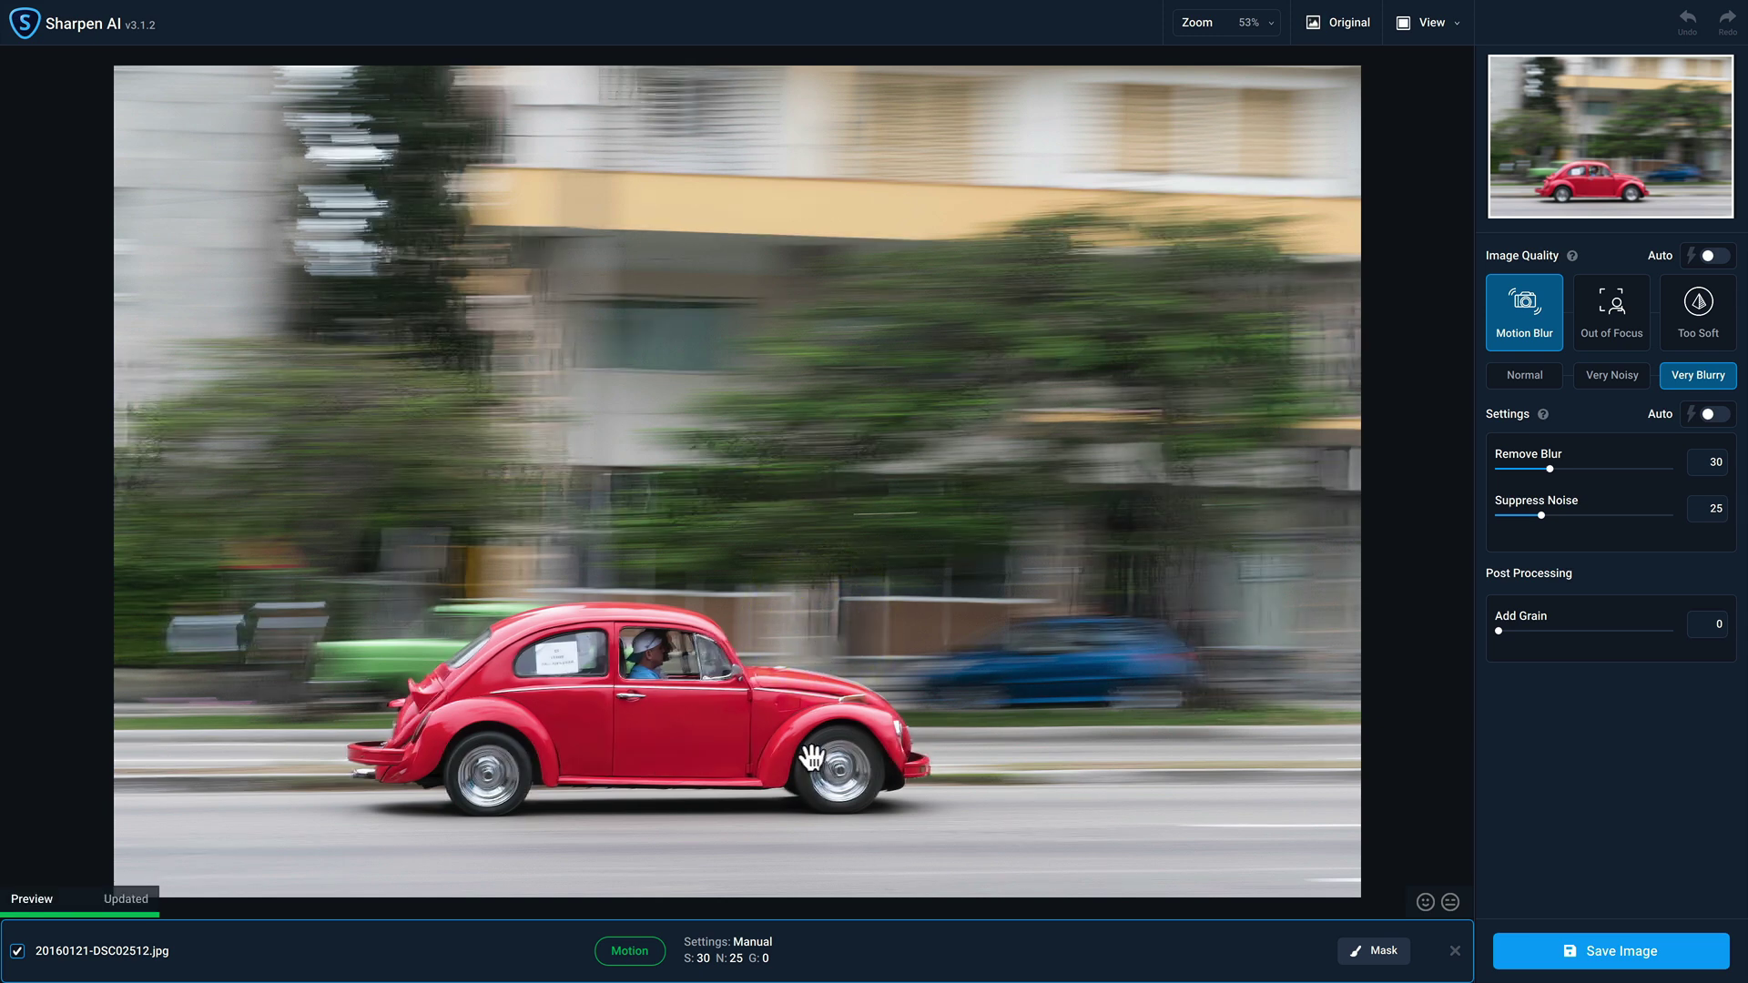
left_click(879, 765)
left_click(923, 702)
left_click(923, 702)
Step: Start a mask, detect the objects in the photo and select the Car category
left_click(1375, 950)
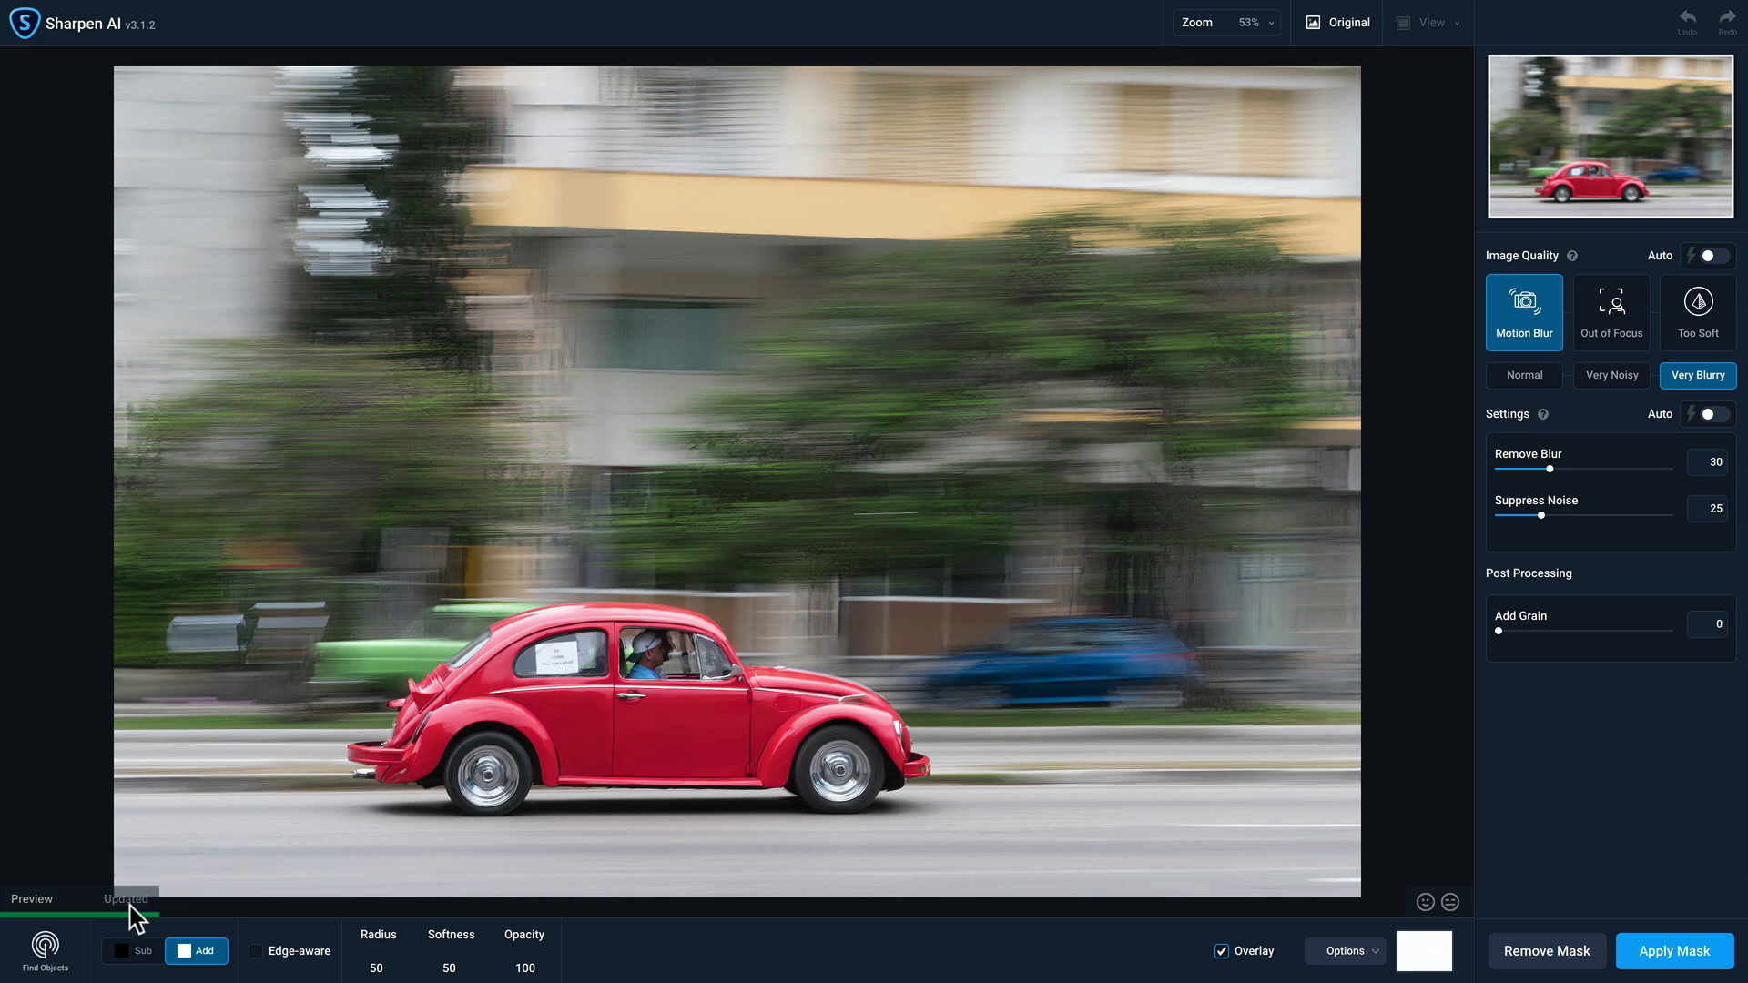
left_click(50, 947)
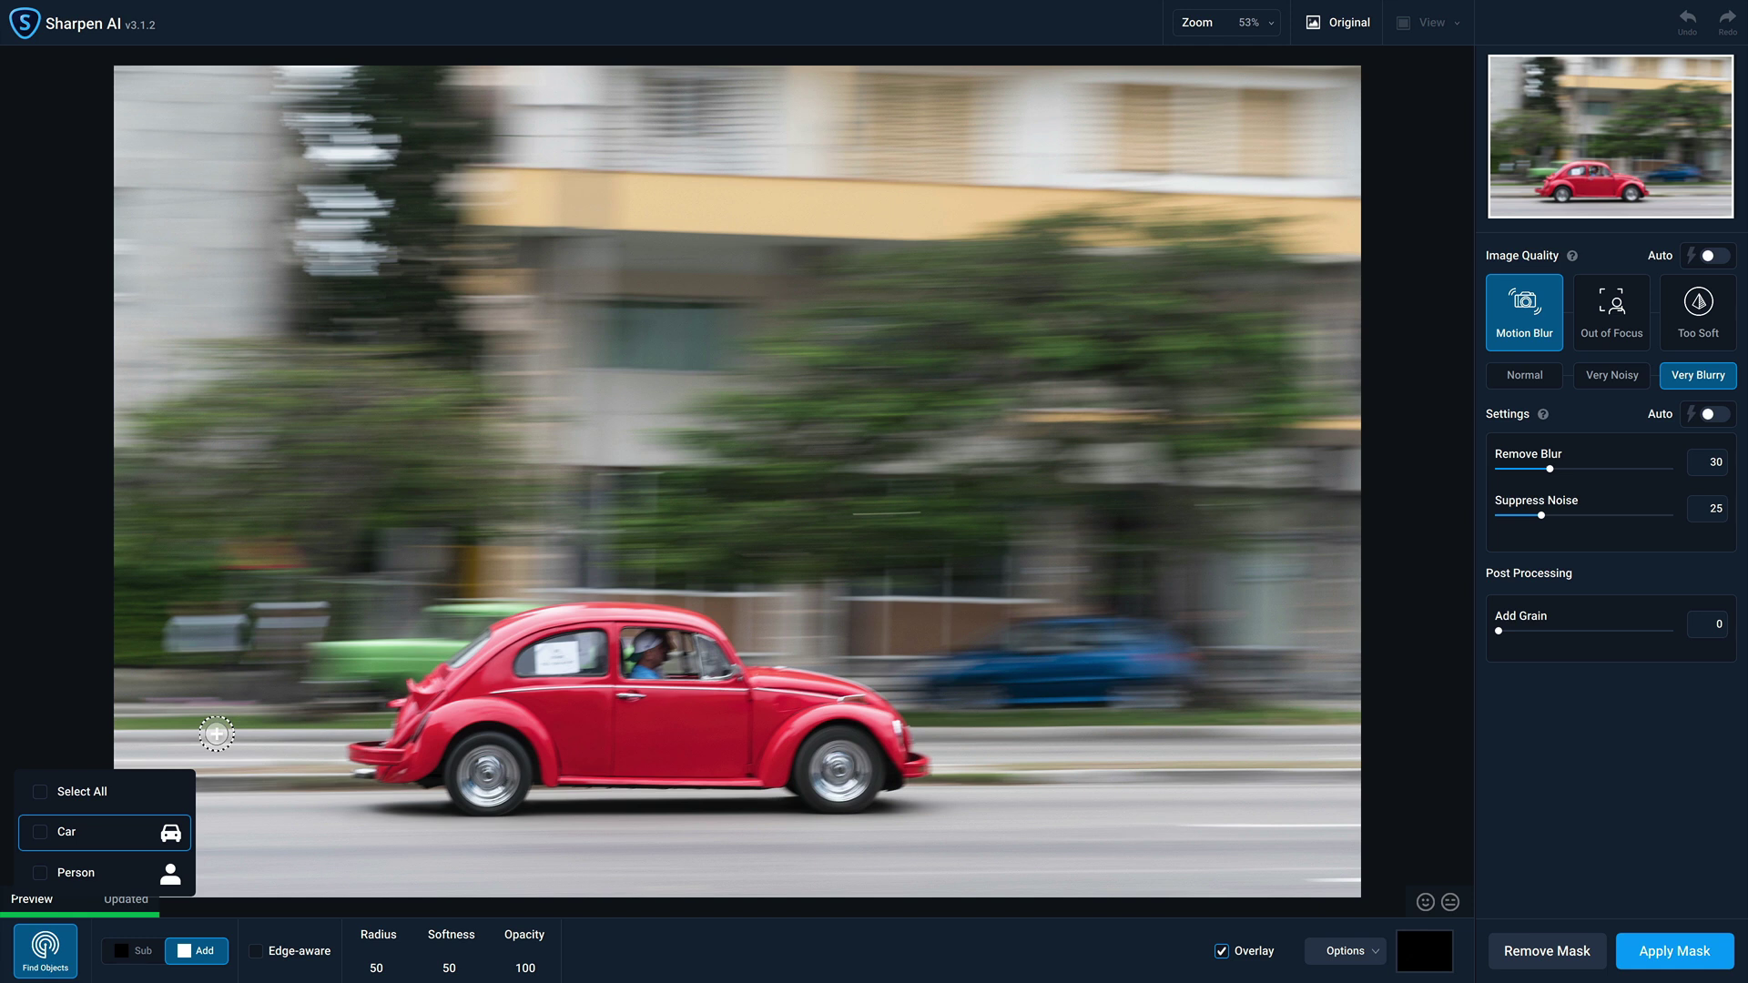
left_click(40, 831)
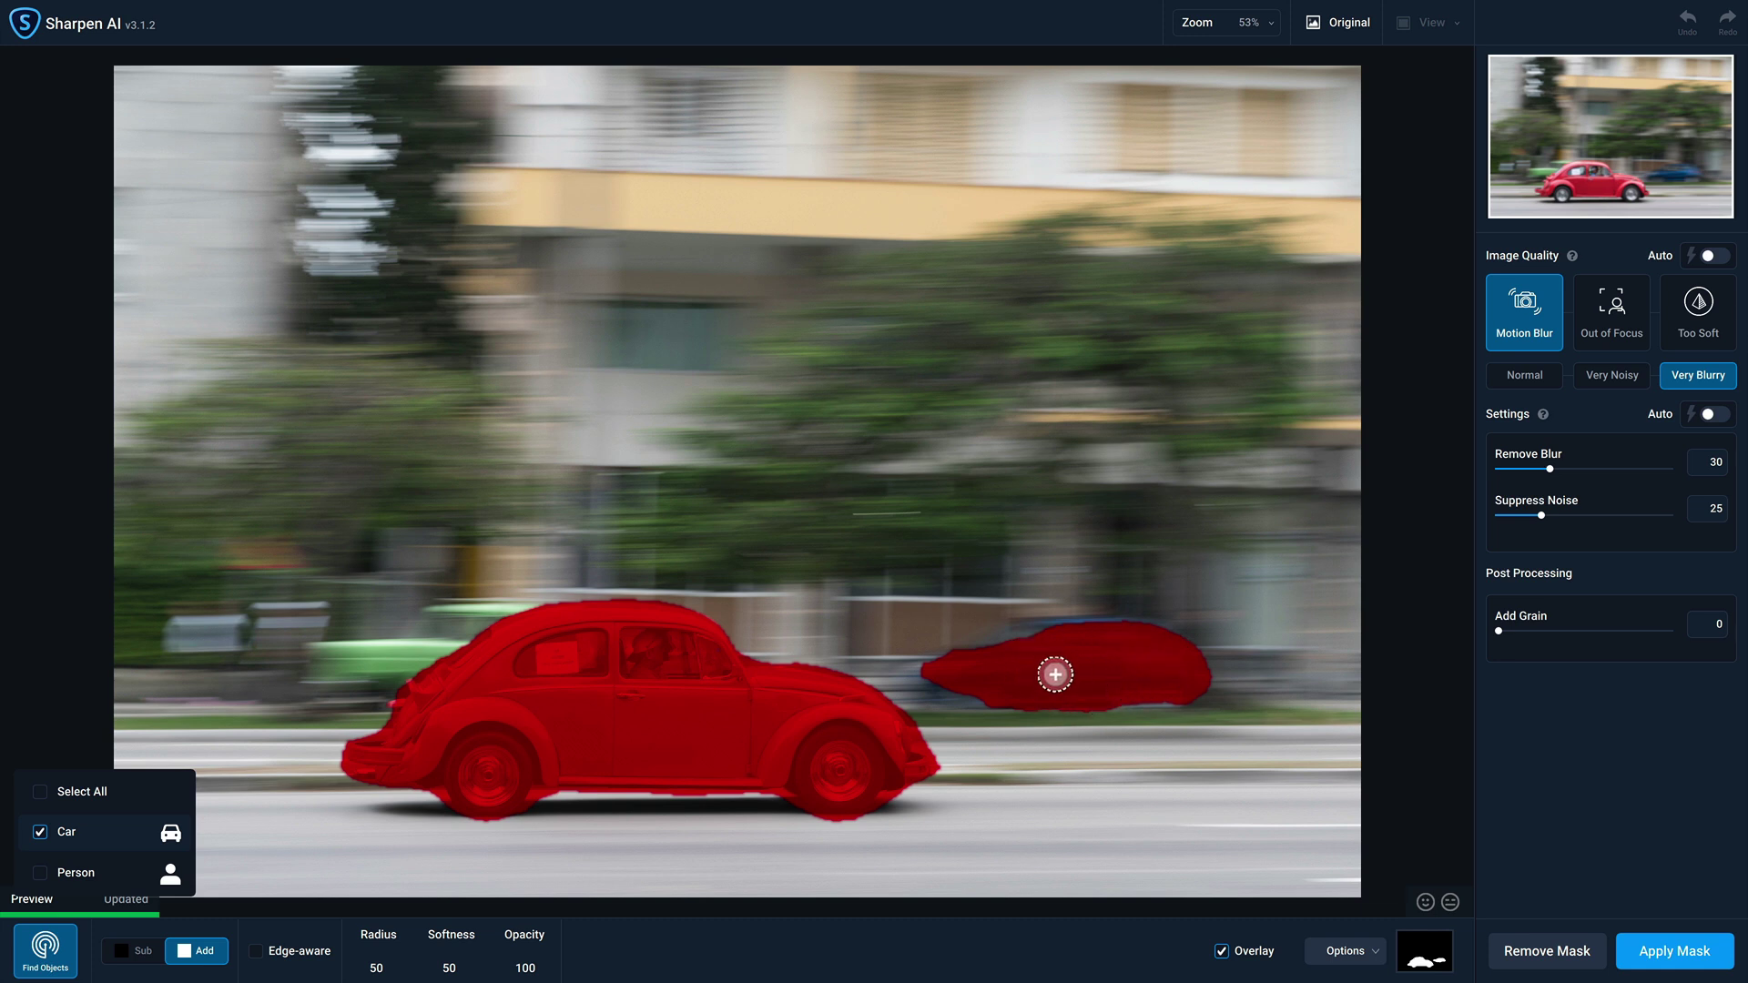
Step: Hide the mask overlay and subtract the blue background car from the mask with a brush radius of 175
left_click(1221, 953)
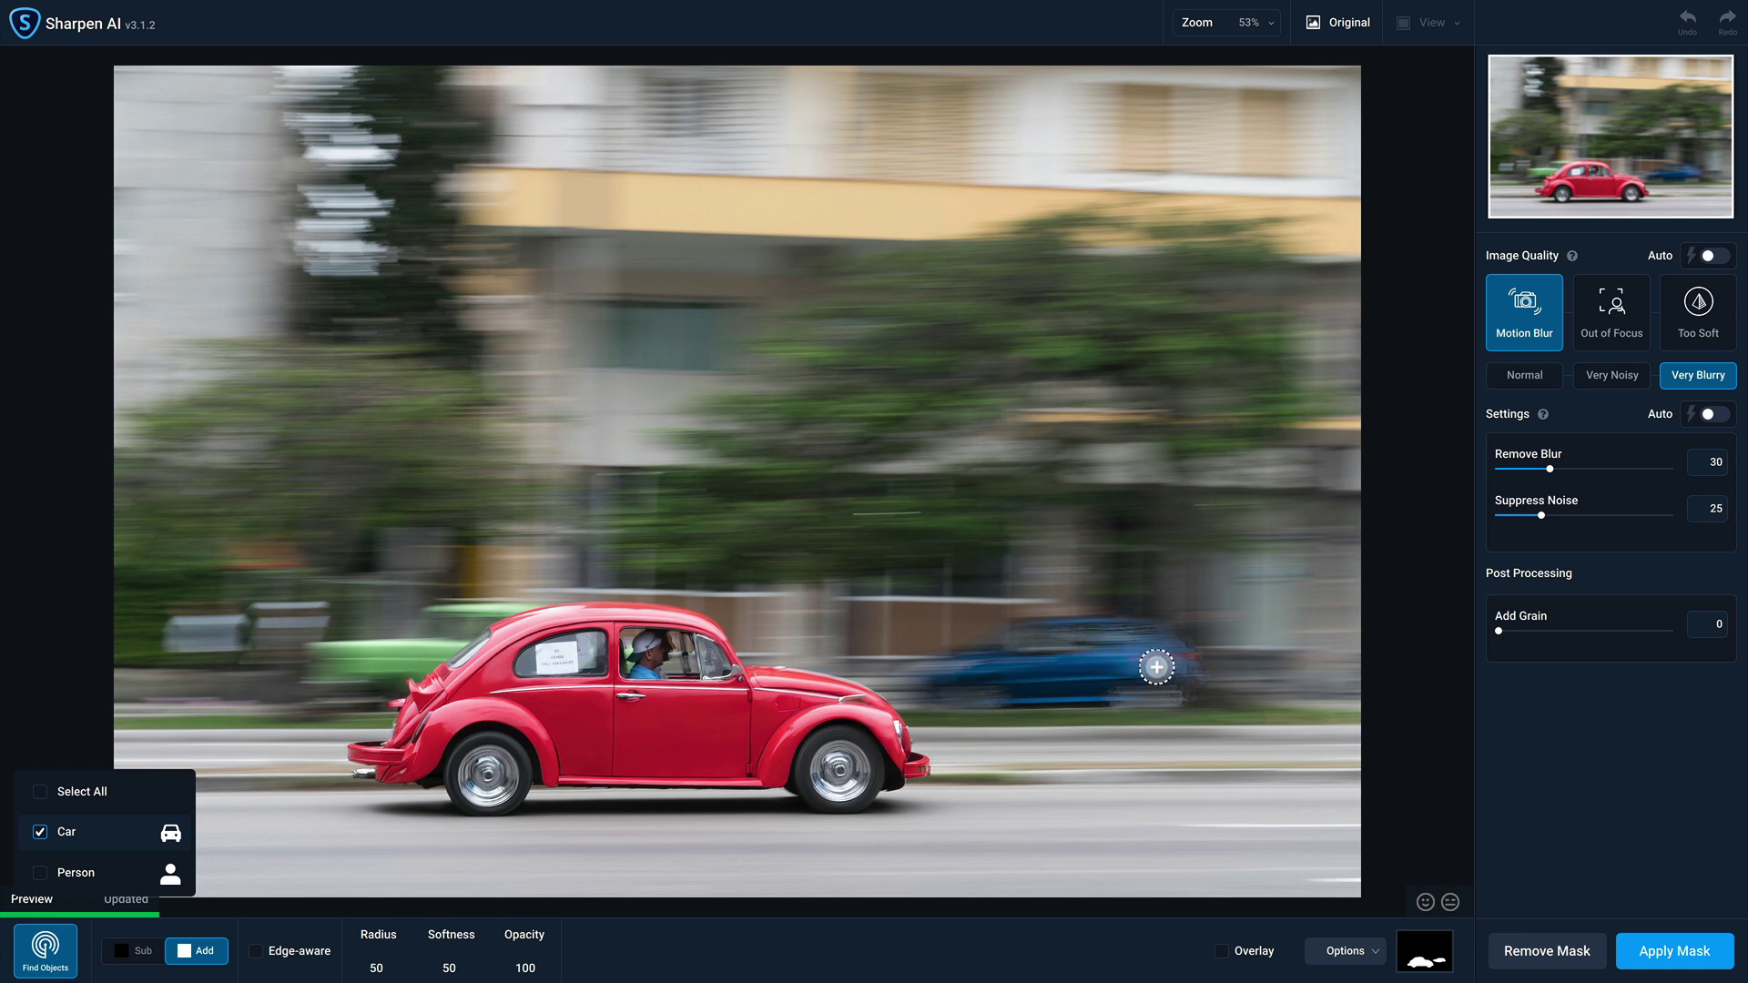
left_click(139, 953)
scroll(1036, 596, "up", 10)
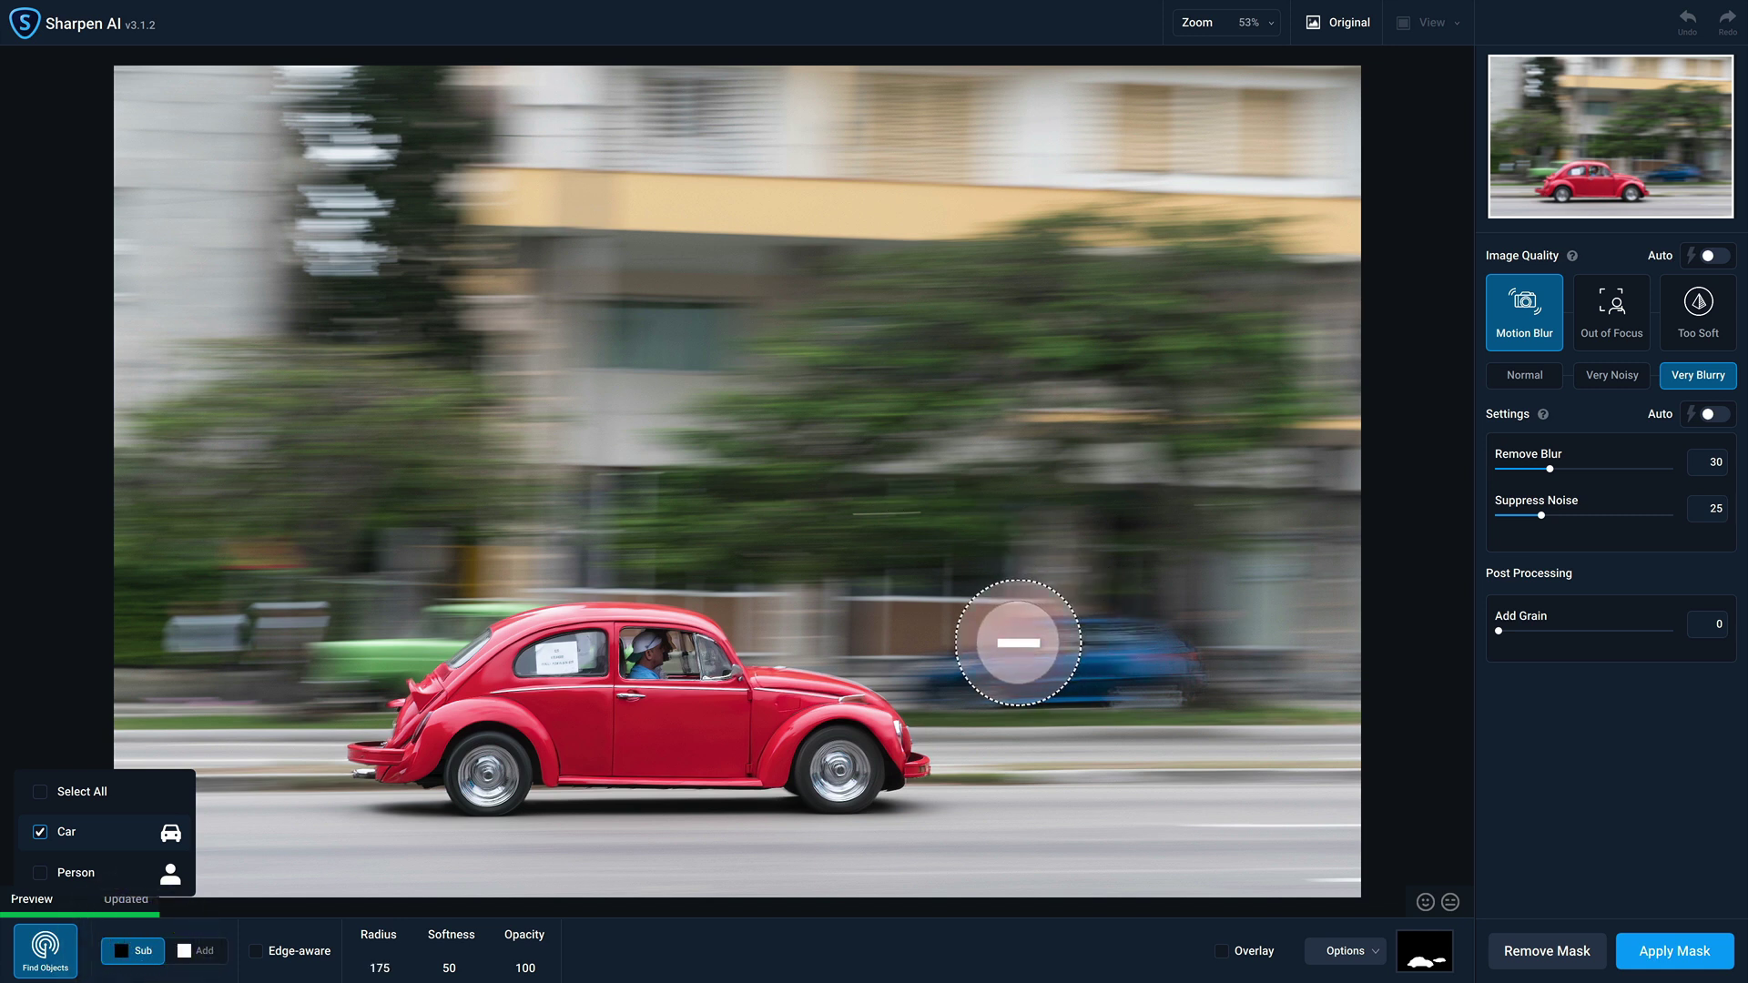
left_click_drag(959, 656, 1202, 664)
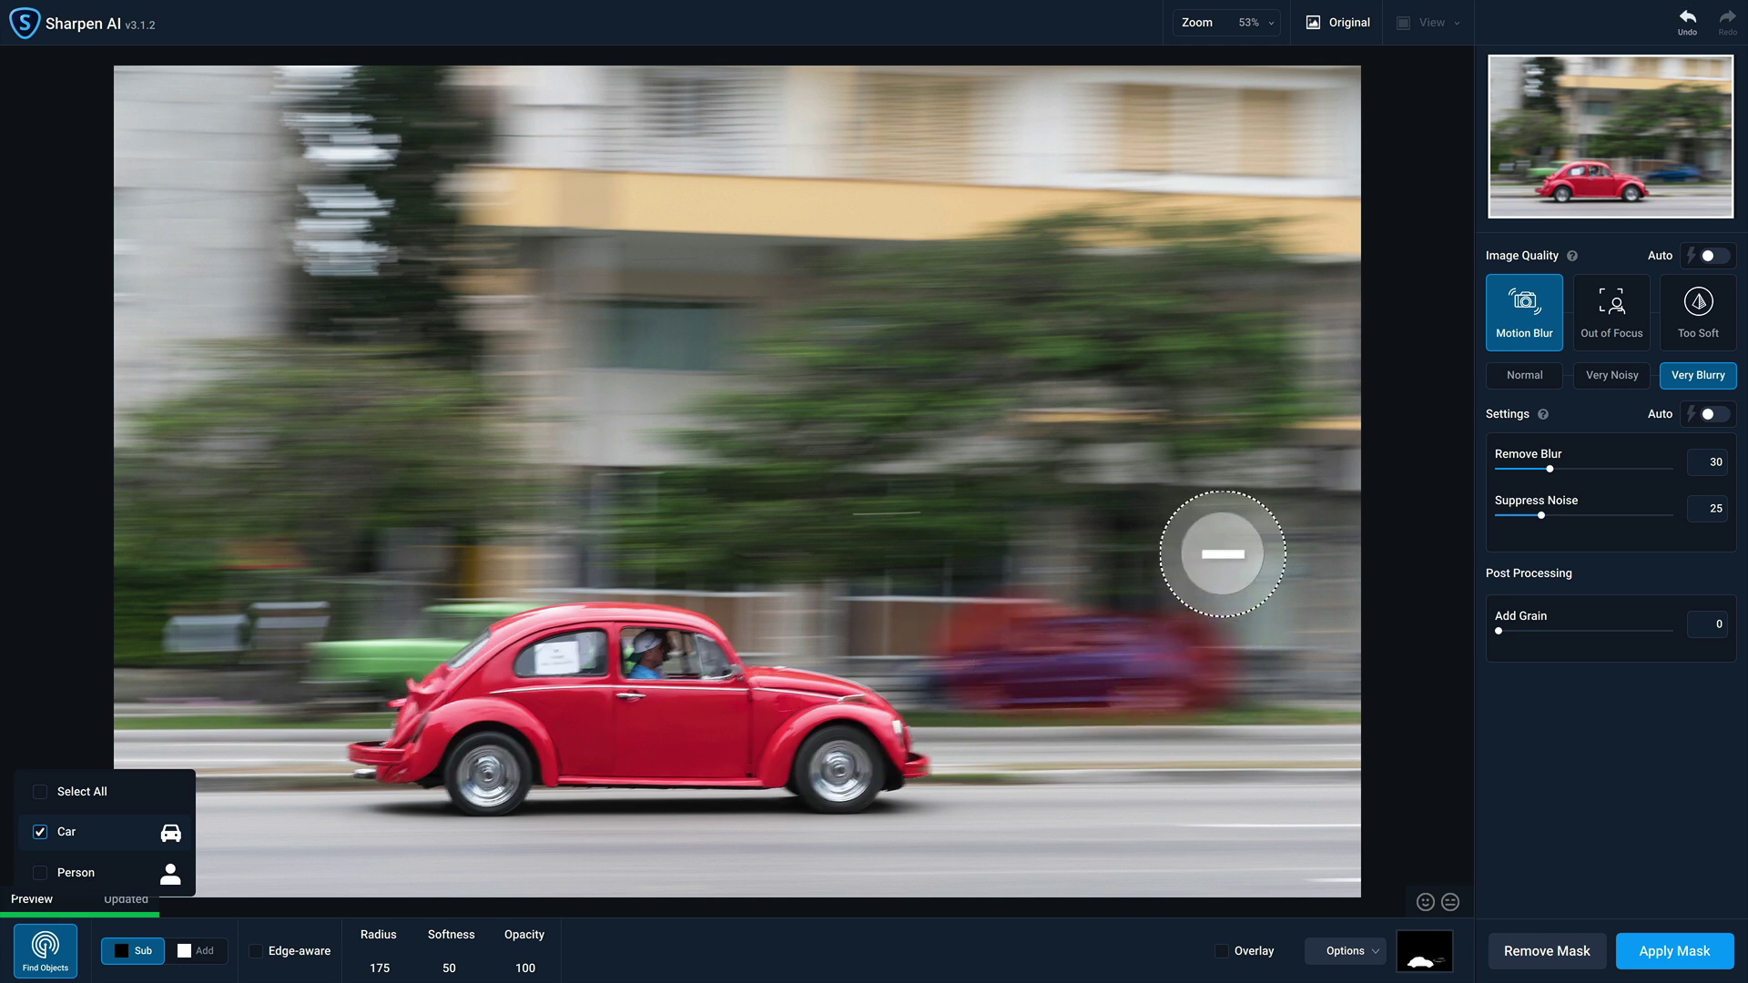
mouse_move(1216, 581)
left_mouse_down()
mouse_move(988, 612)
mouse_move(980, 636)
mouse_move(1036, 682)
mouse_move(1130, 684)
left_mouse_up()
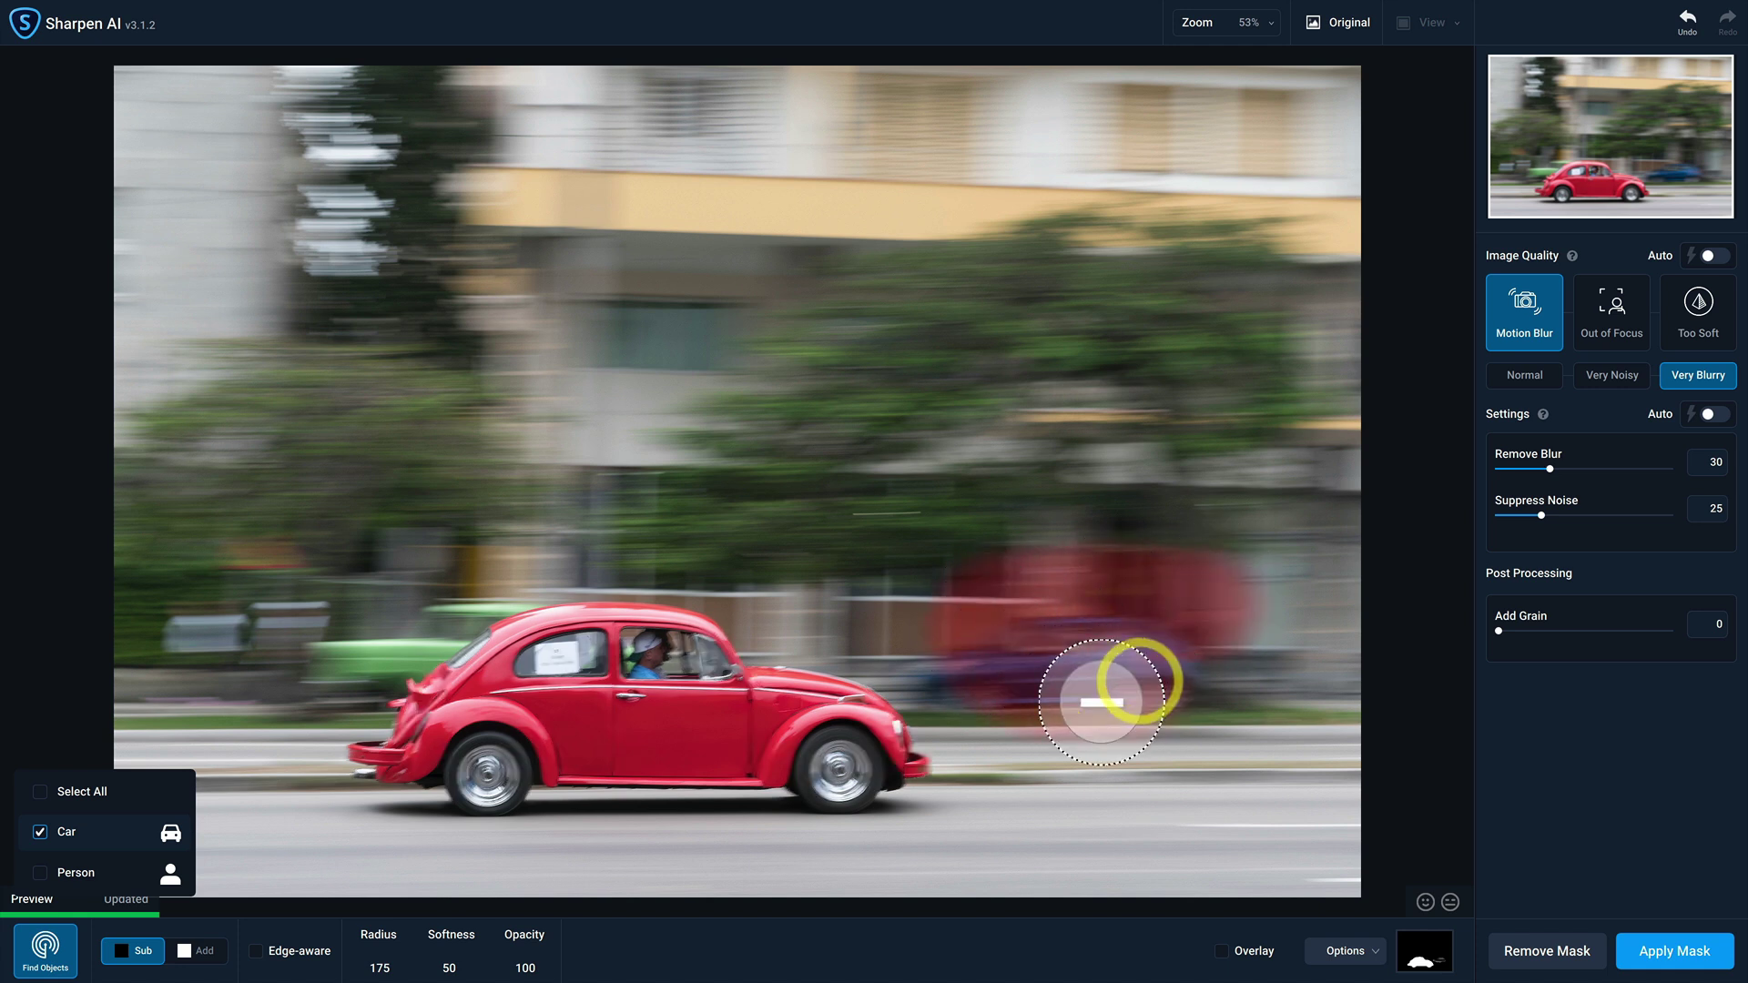
Step: Set the brush softness to 18 and subtract more of the mask around the blue car's rear half
left_click(454, 944)
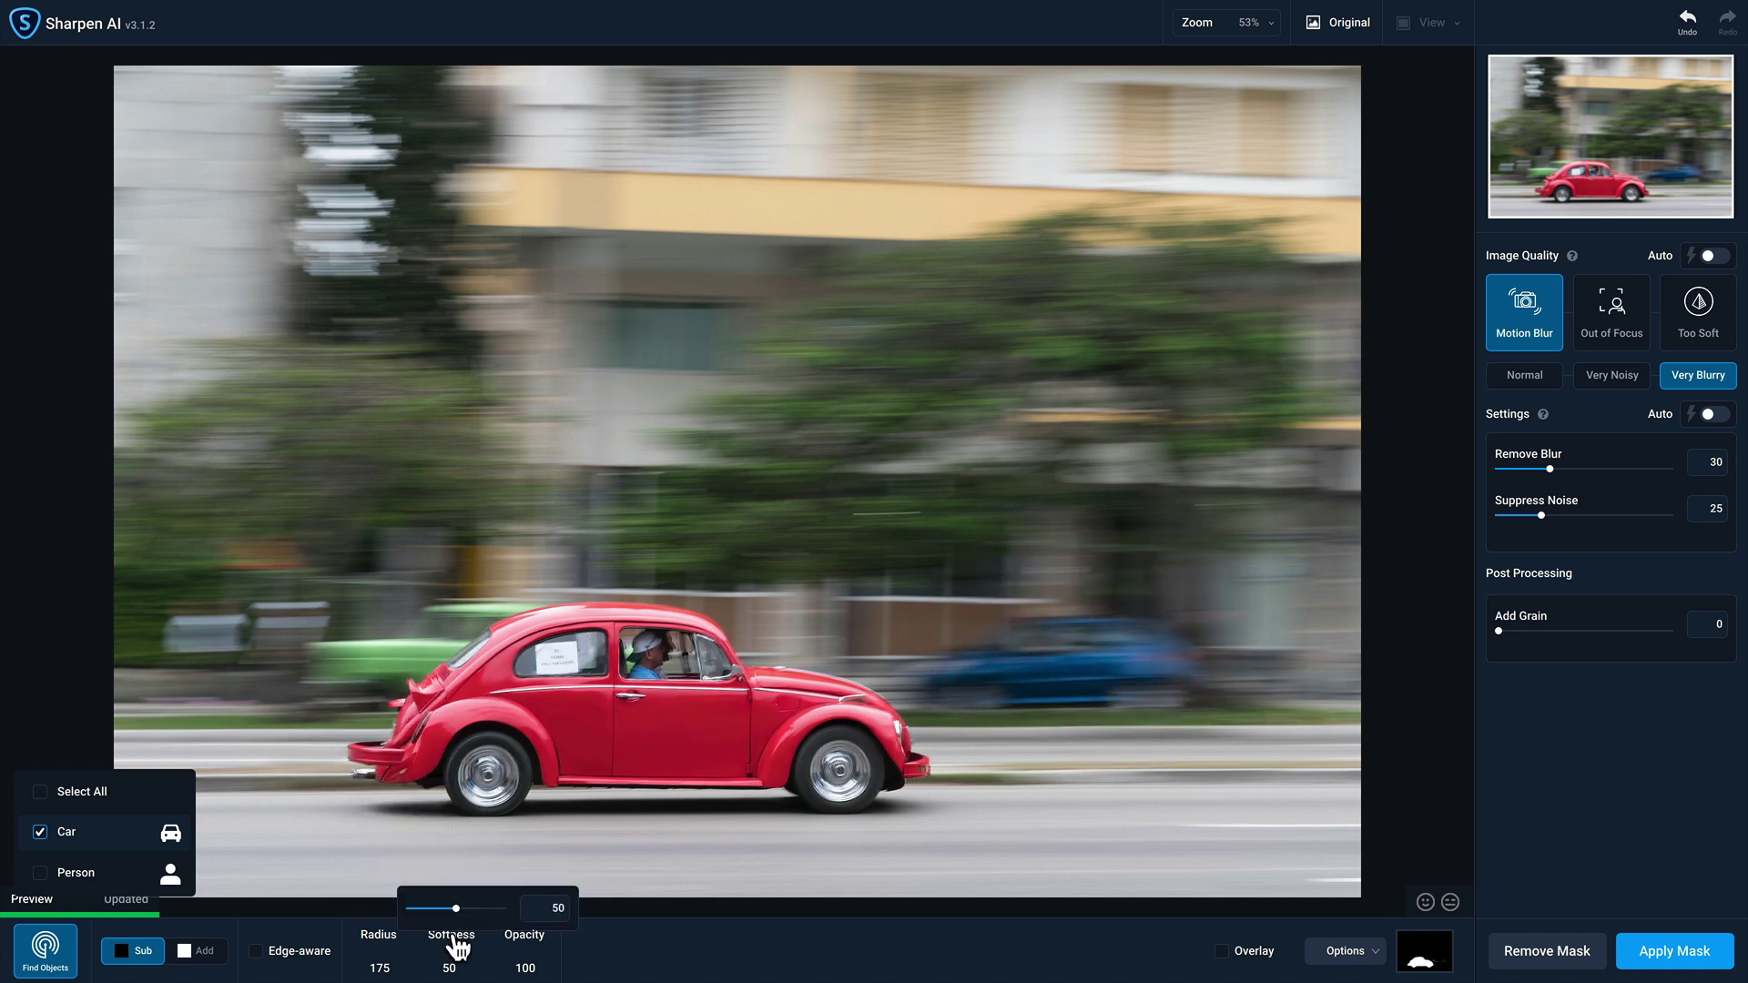
left_click_drag(454, 905, 426, 909)
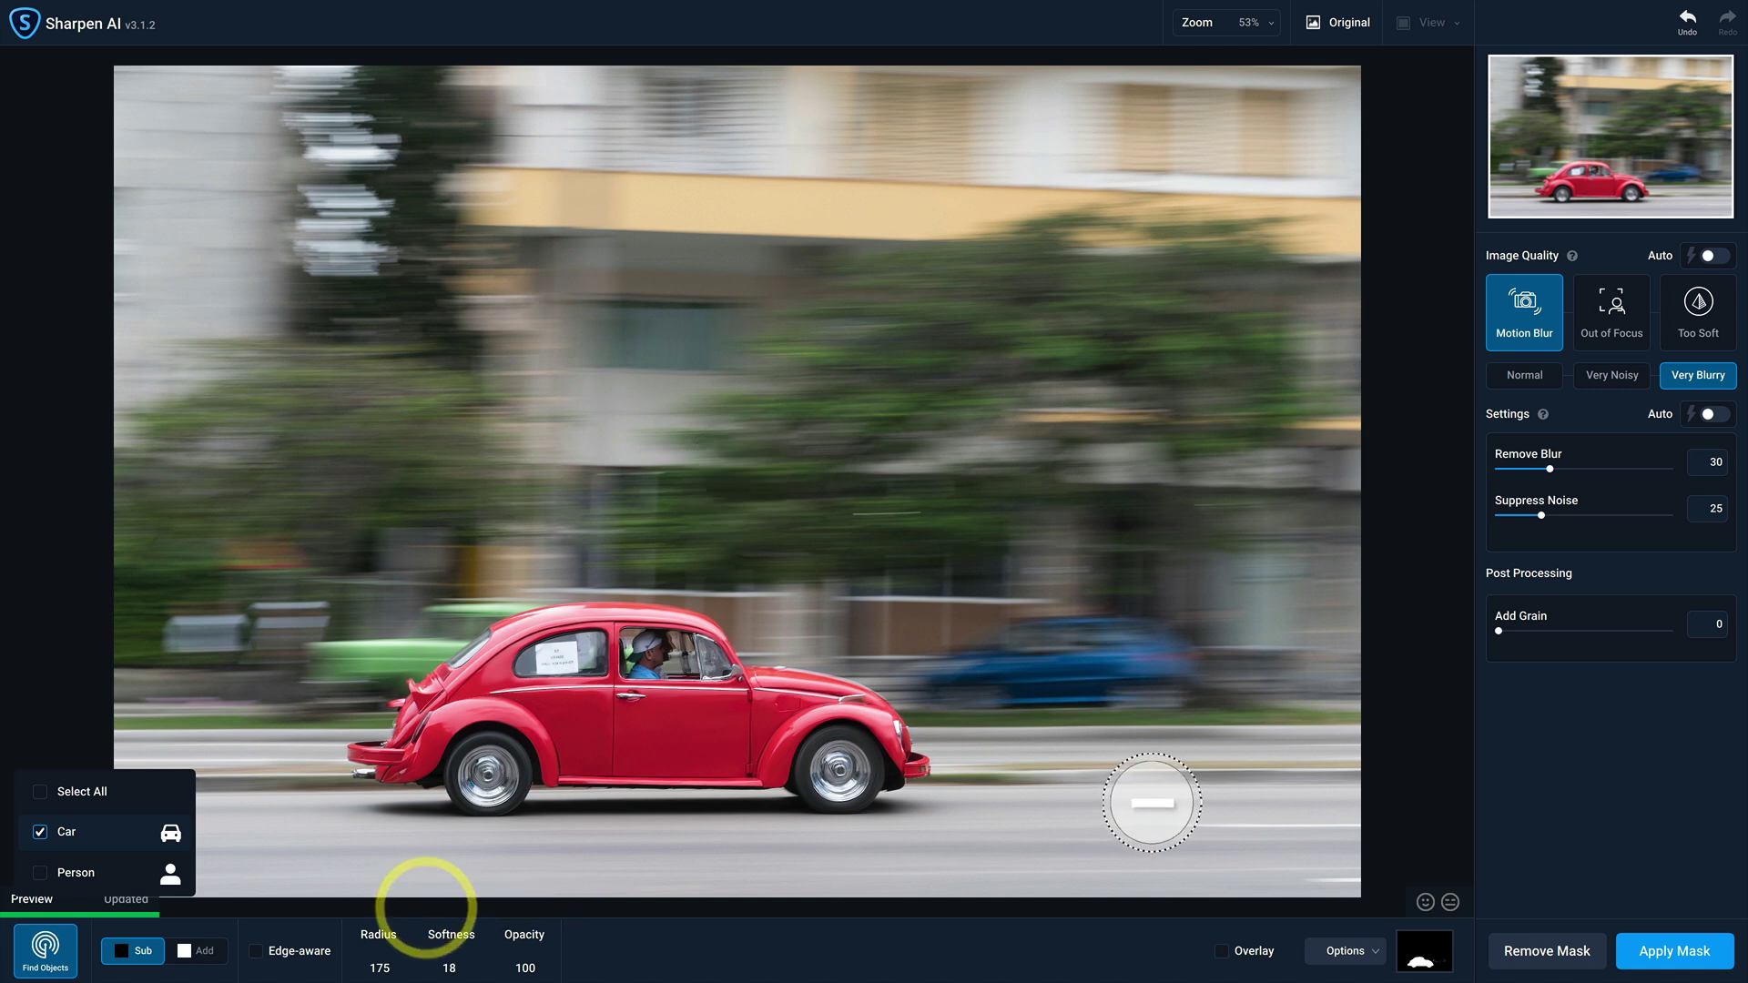
mouse_move(1156, 712)
left_mouse_down()
mouse_move(992, 702)
mouse_move(1091, 655)
mouse_move(1165, 662)
left_mouse_up()
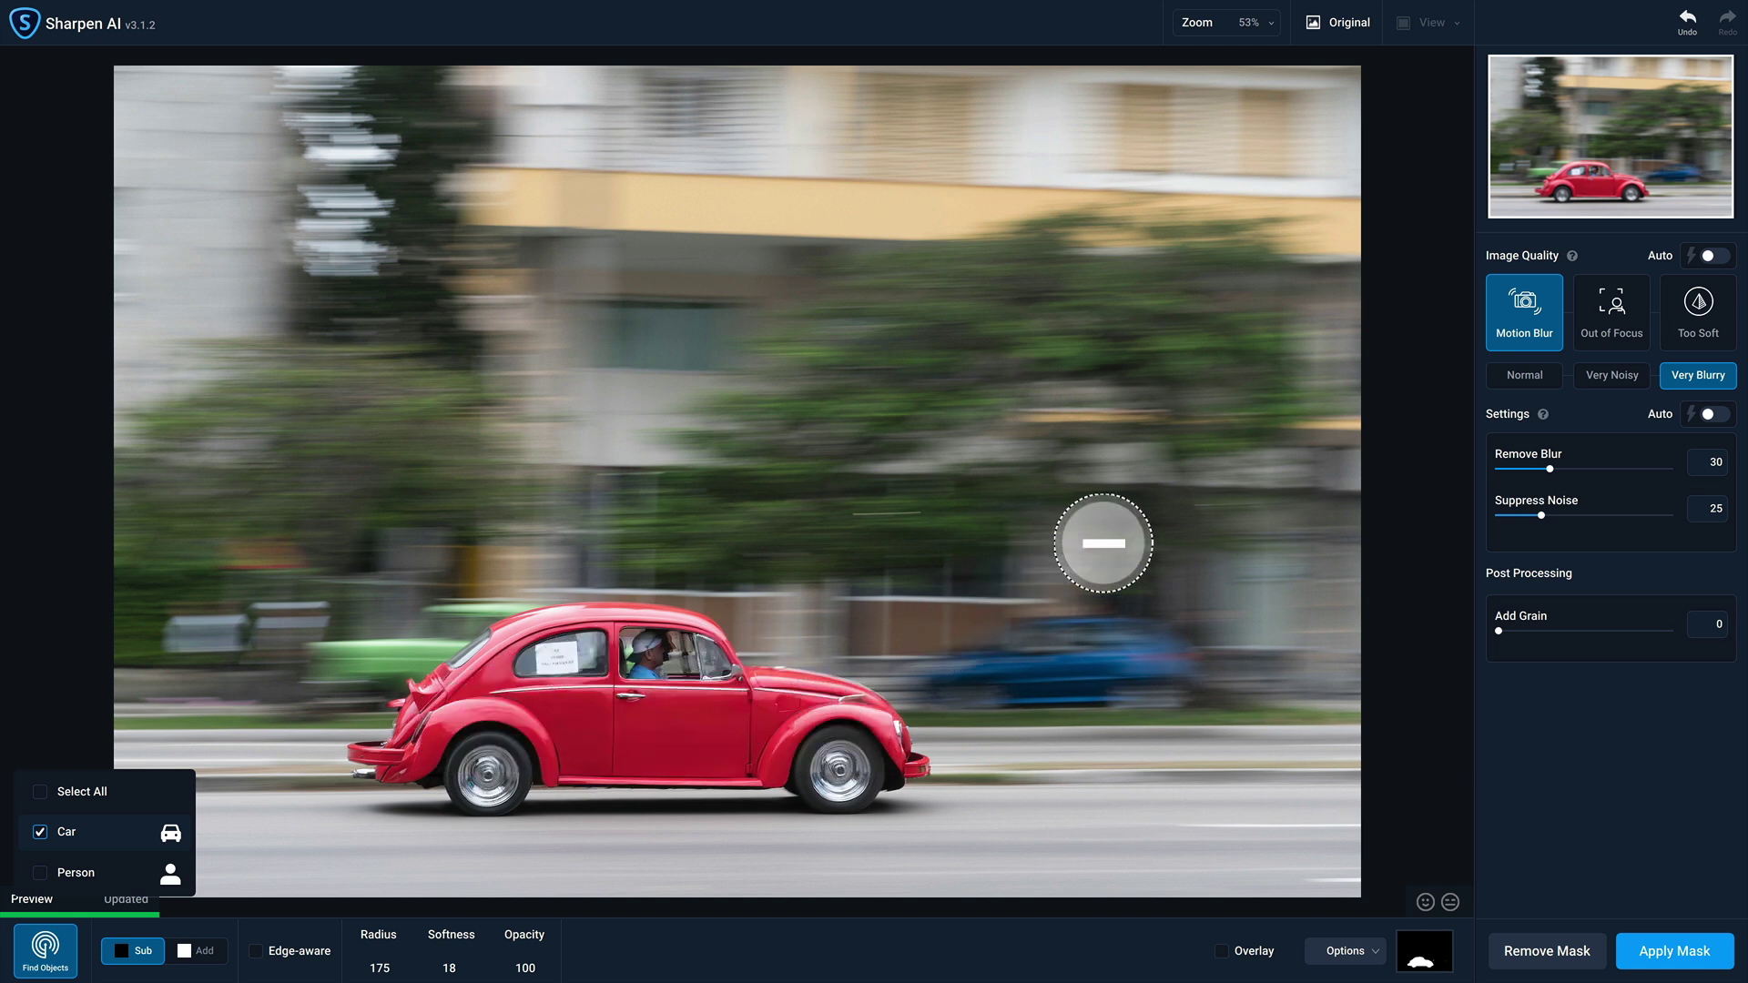
Step: Show the mask overlay and subtract the remnants at the blue car's end nearest the red car with a brush radius of 60
left_click(1225, 950)
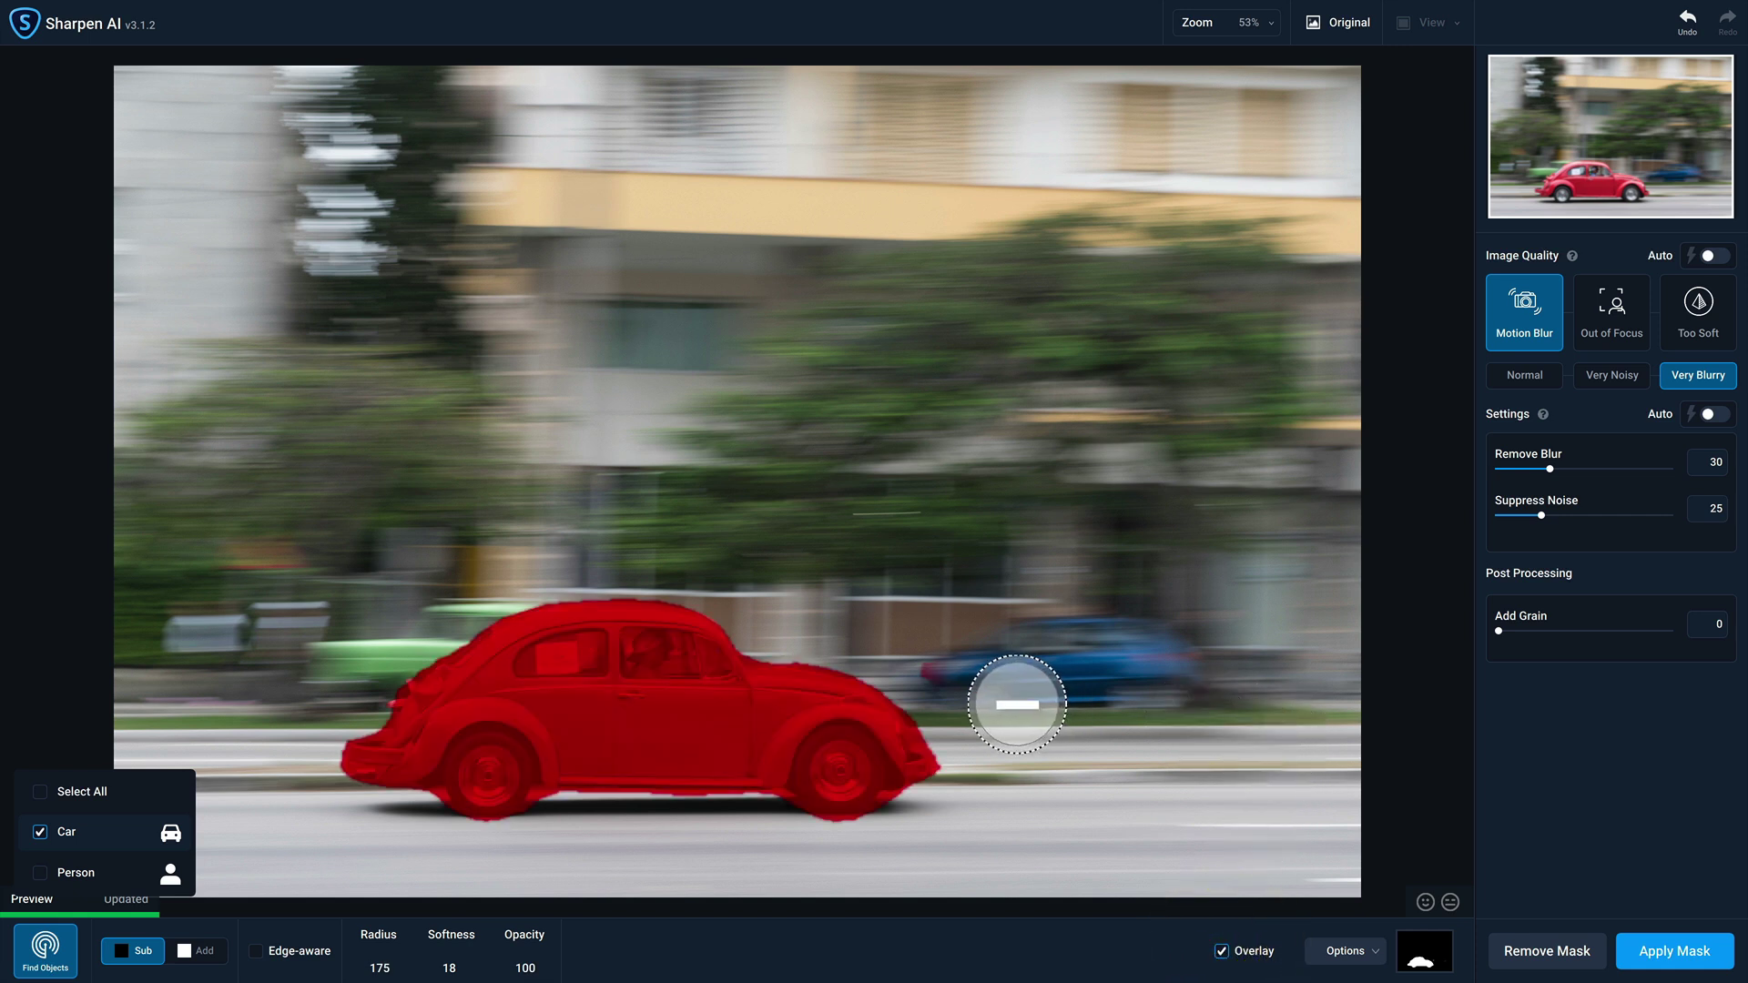
key("bracketleft")
key("bracketleft")
key("bracketleft")
key("bracketleft")
key("bracketleft")
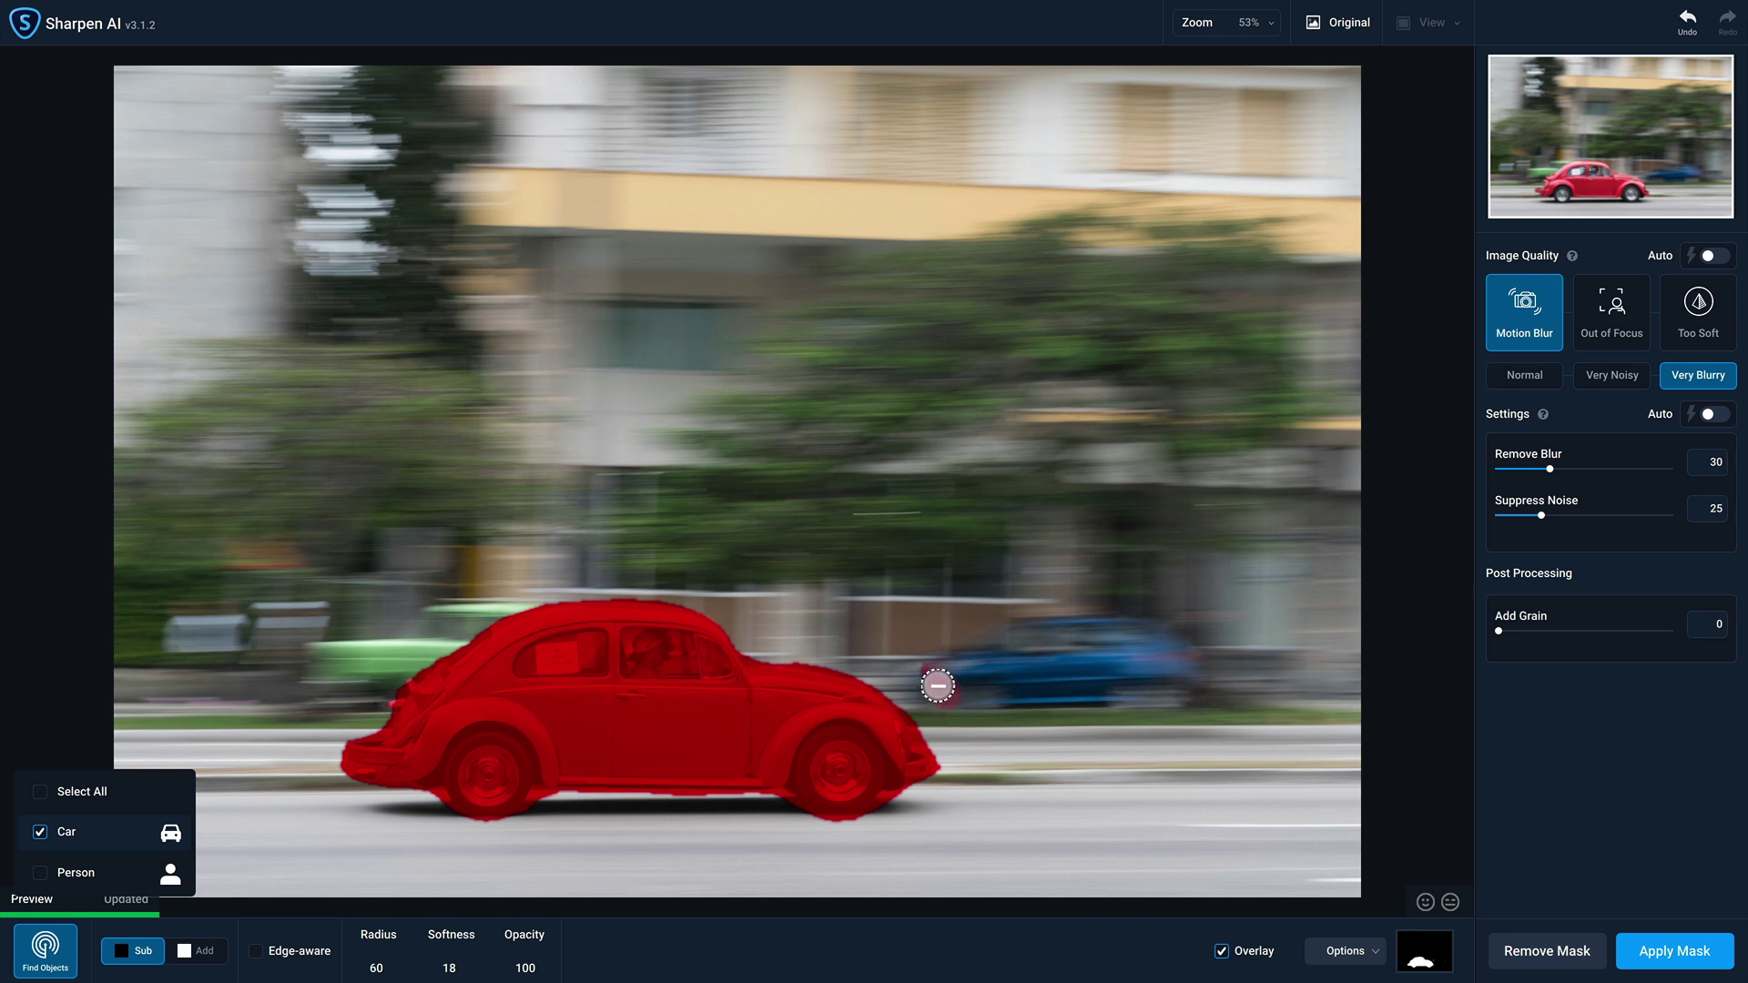
left_click_drag(929, 667, 980, 675)
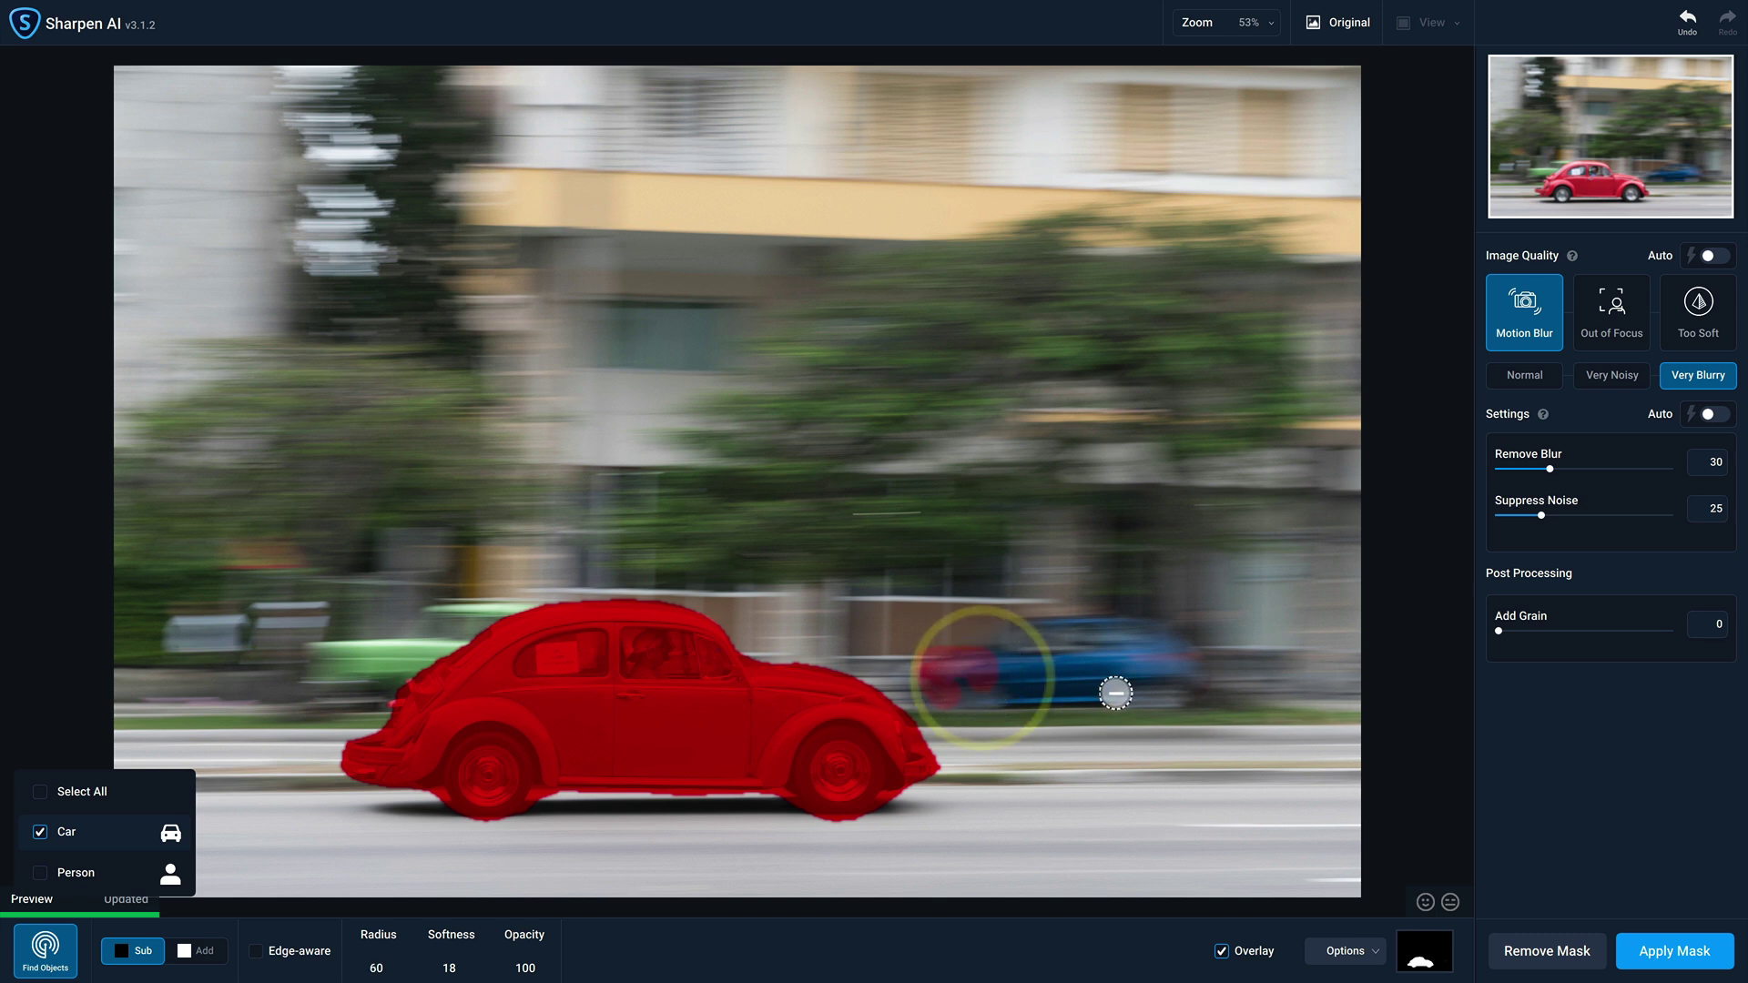
Step: Check the mask's coverage, apply it, and compare the masked sharpening with the original image
left_click(1222, 950)
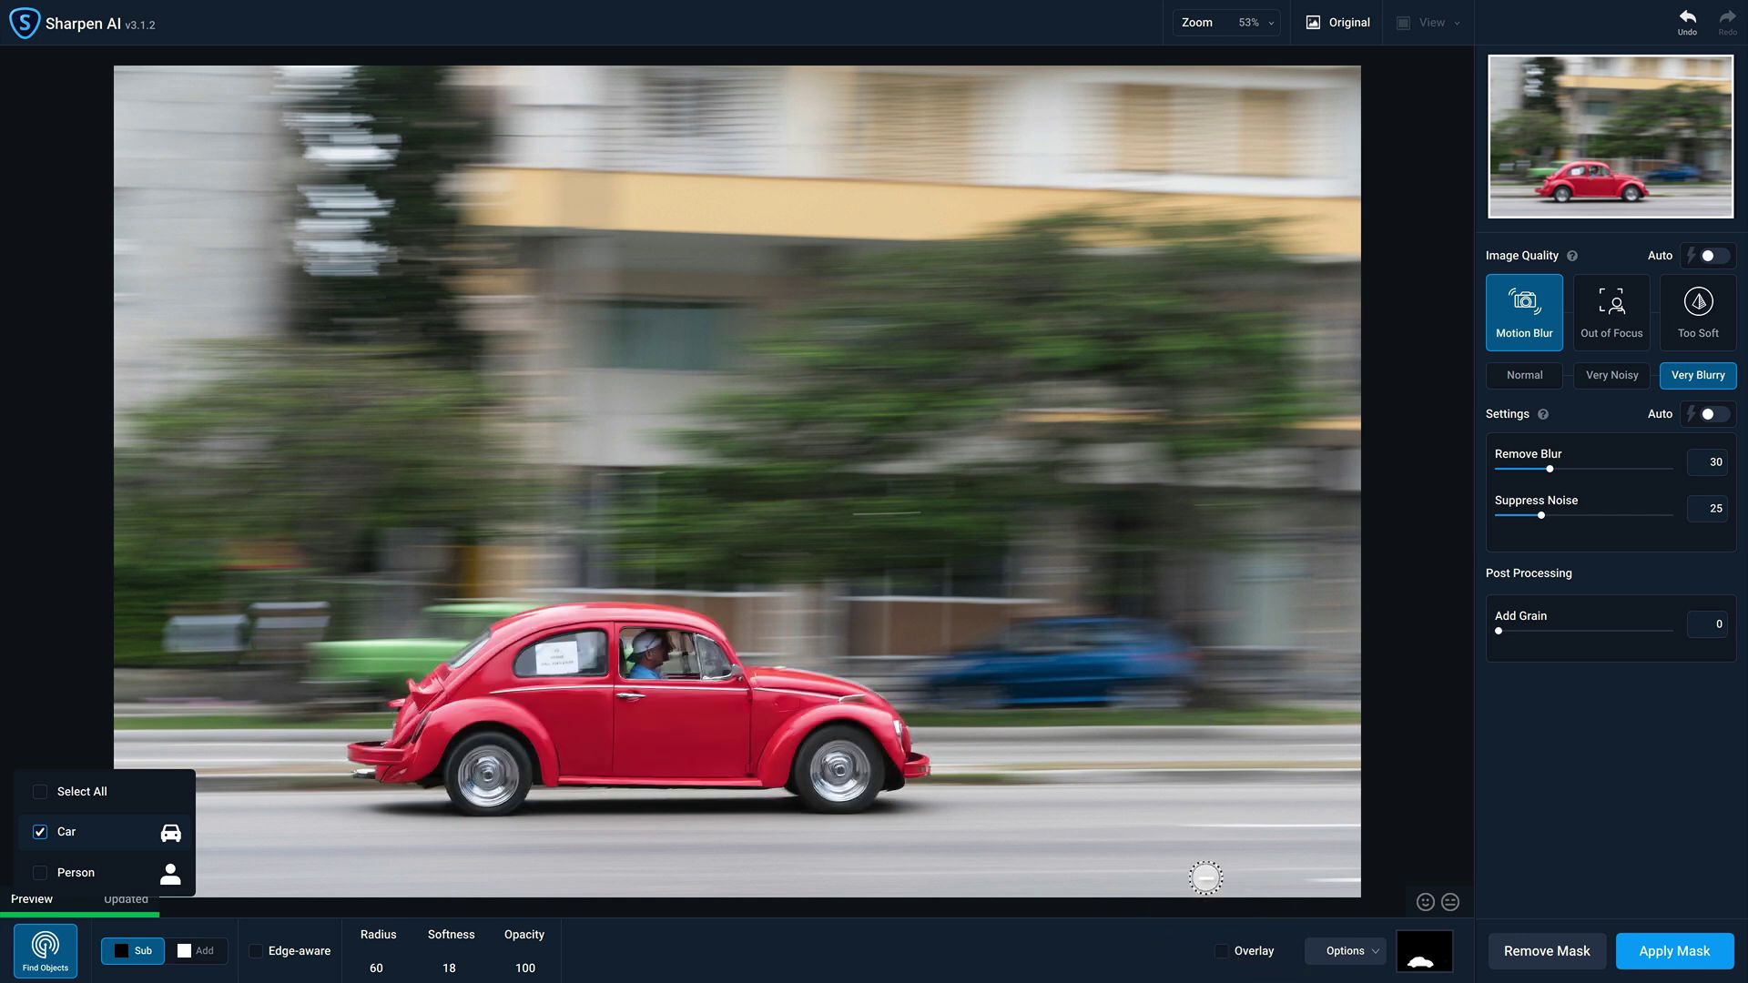
left_click(1222, 951)
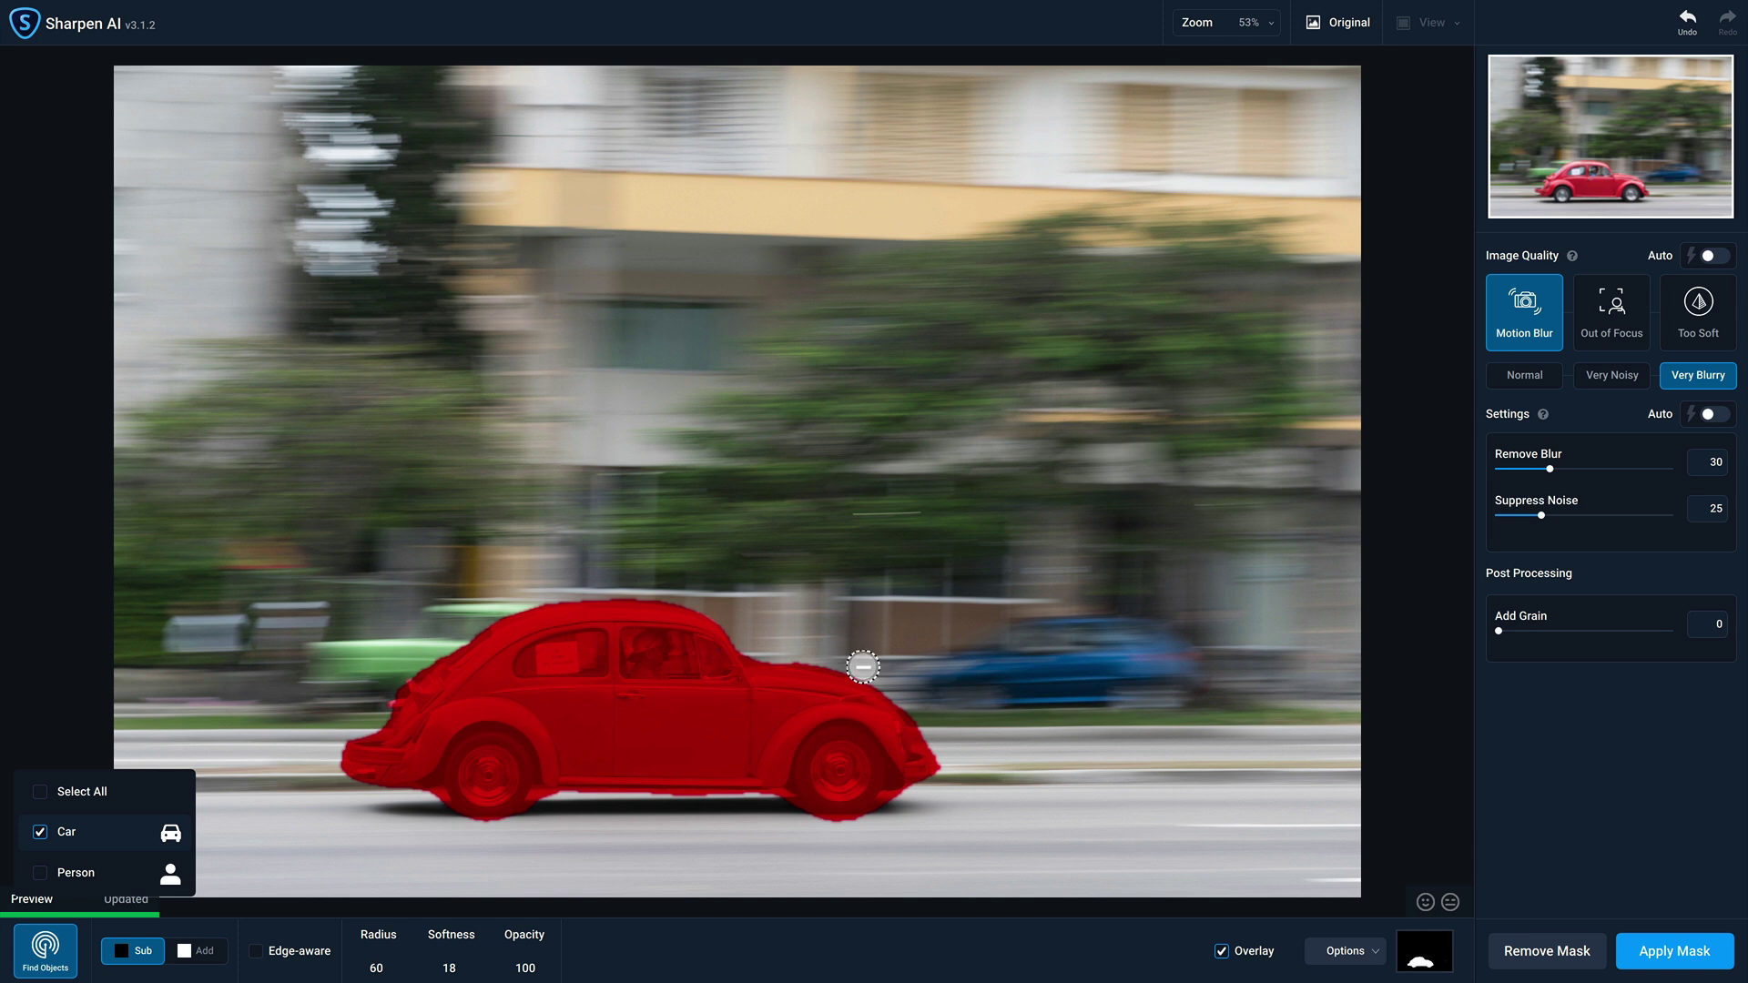
left_click(1225, 954)
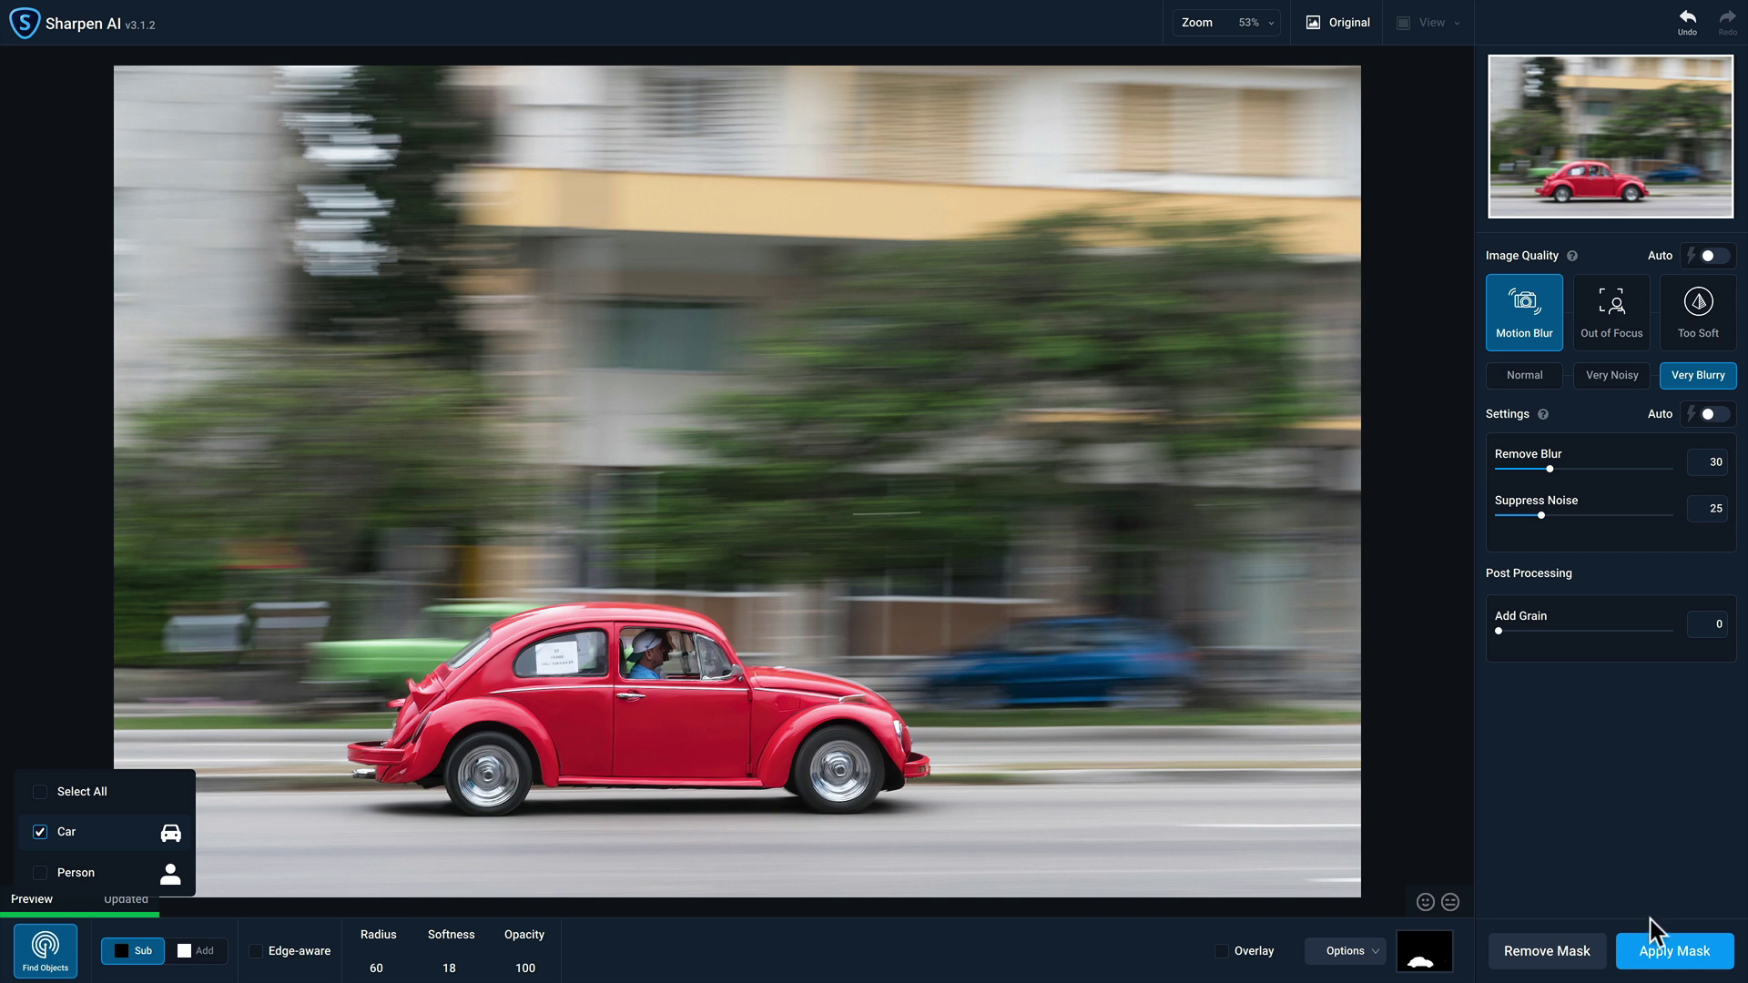
left_click(1659, 953)
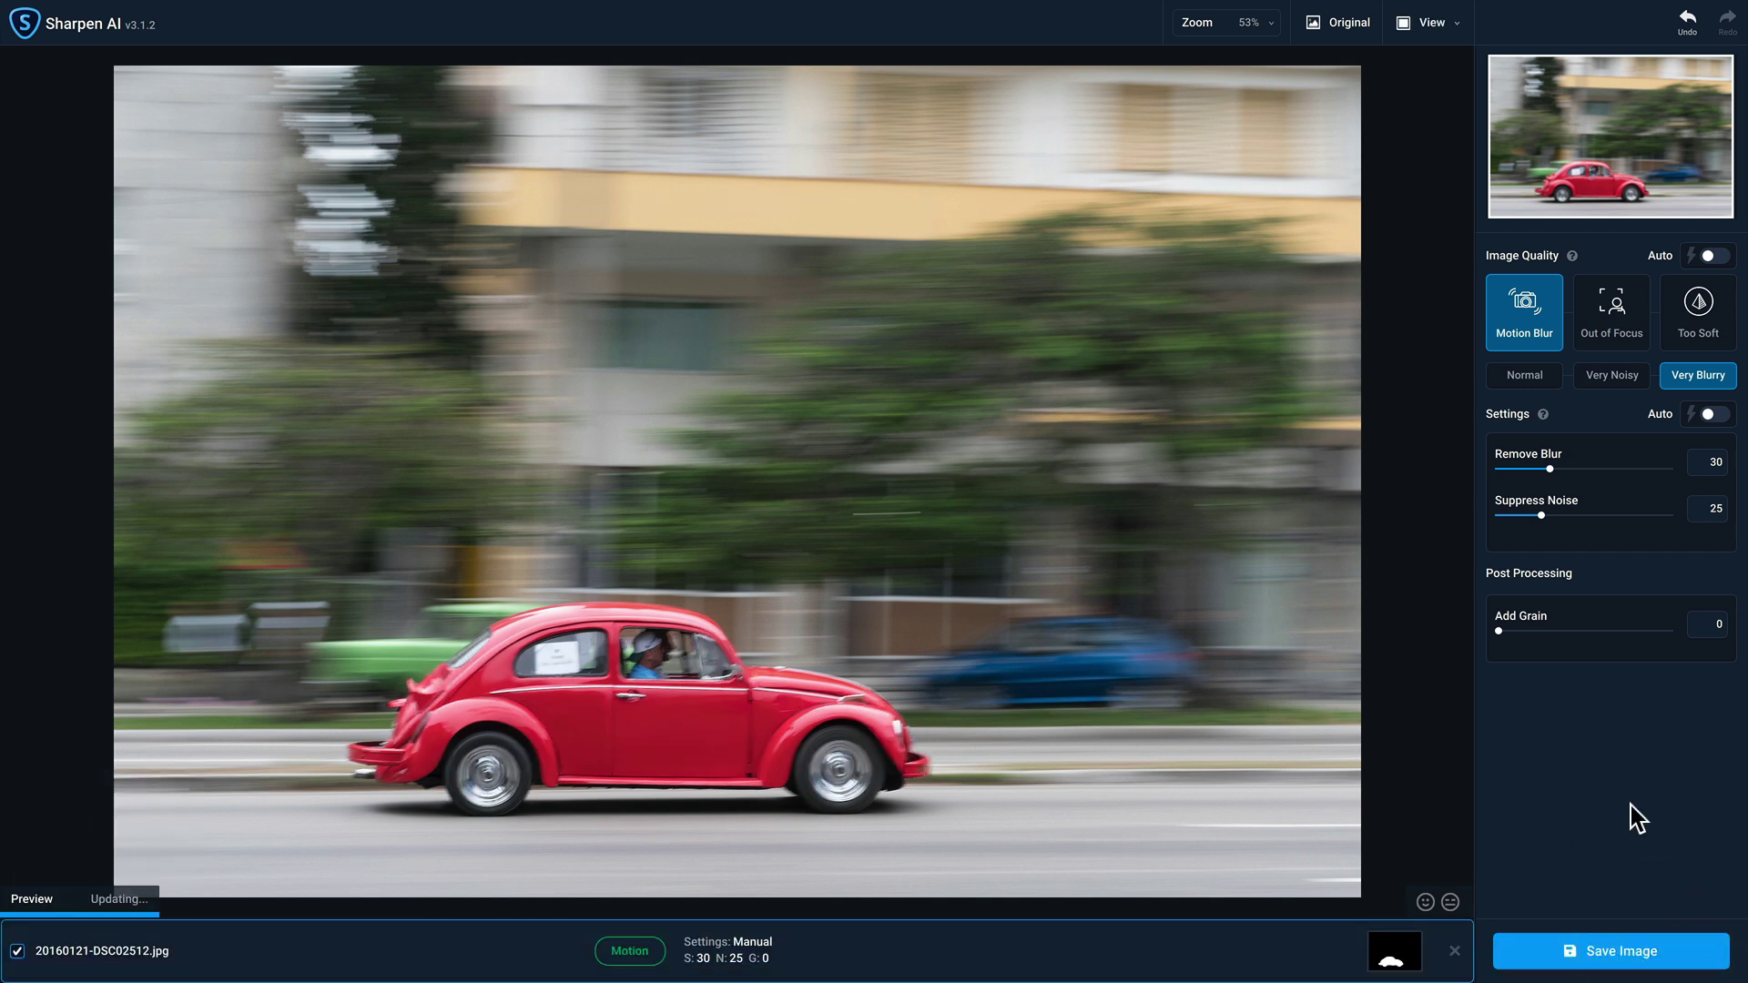
left_click(1129, 685)
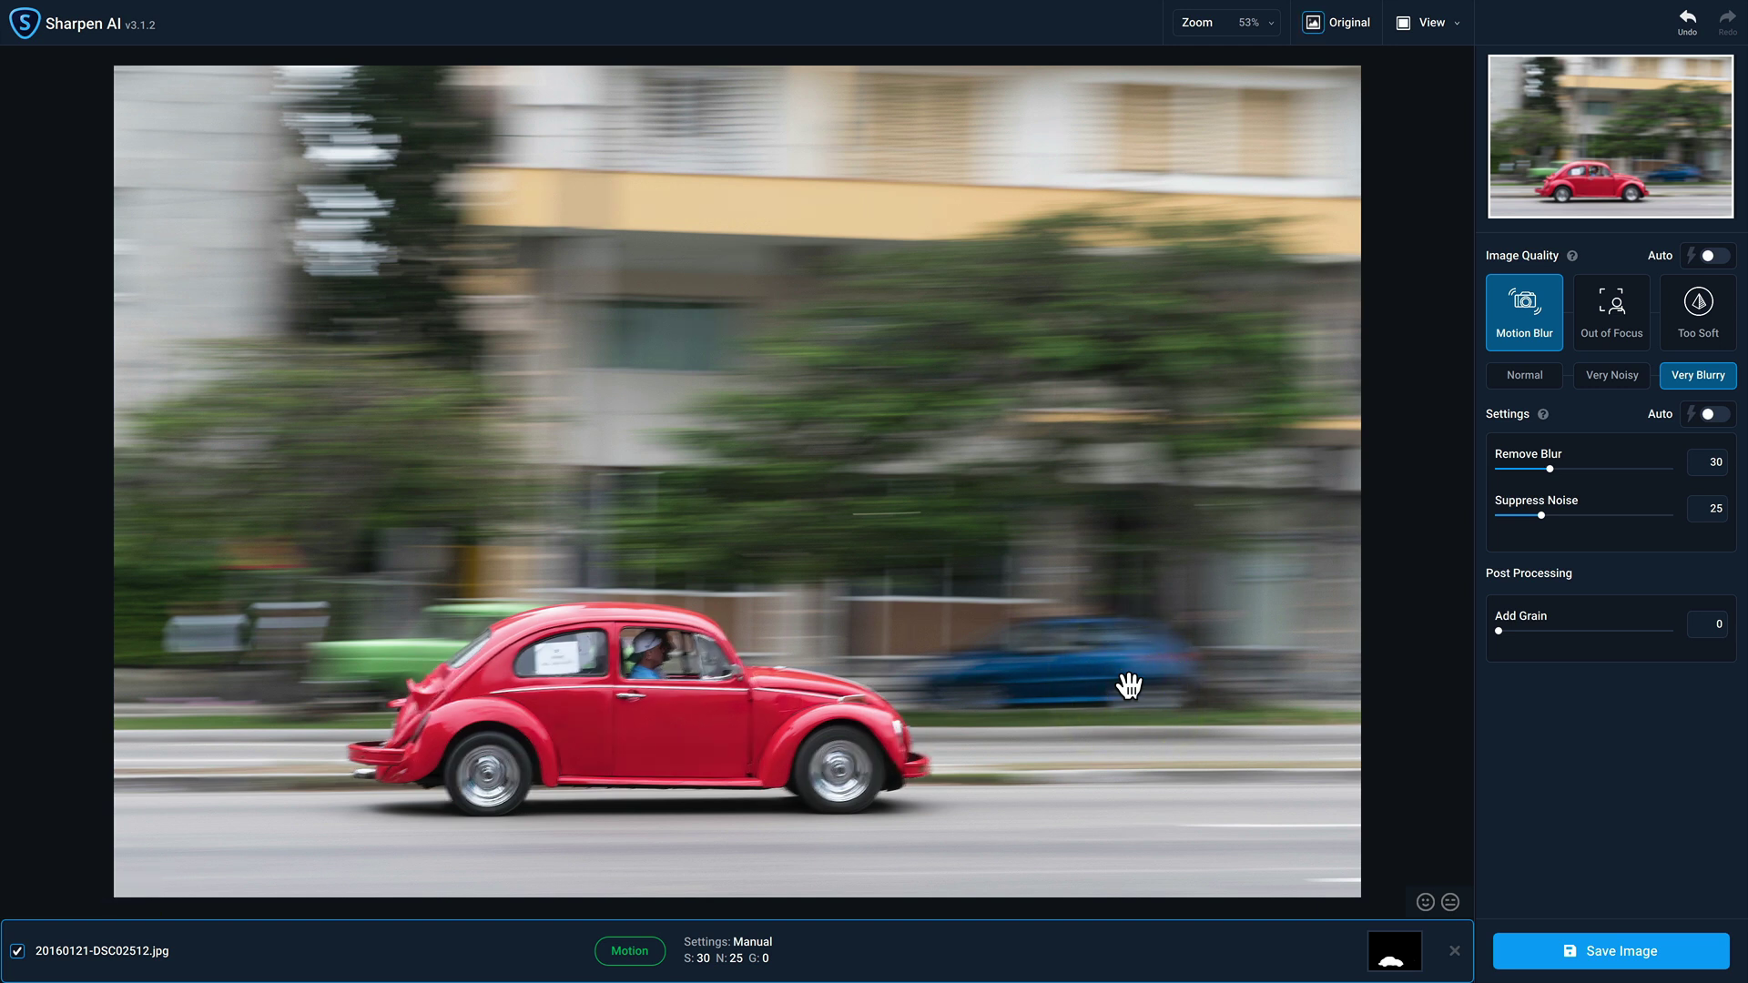
left_click(1129, 684)
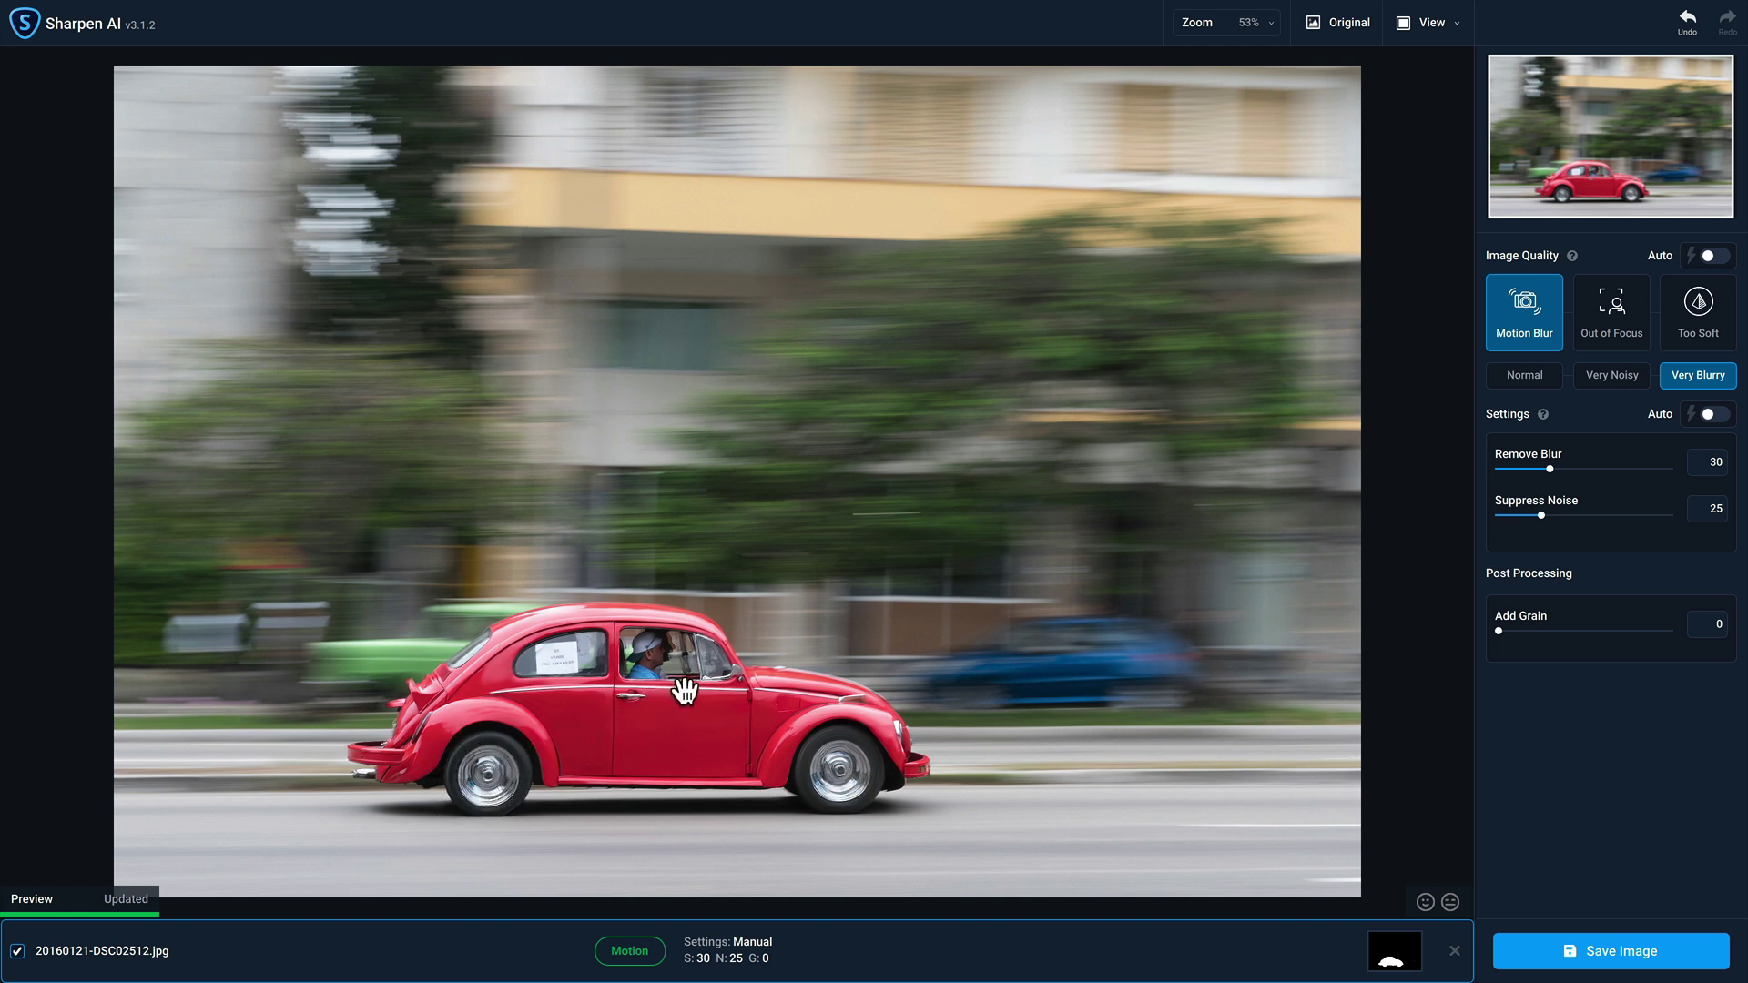
Step: Compare the sharpened red car photo and the sharpened orange truck photo MAT03889.jpg with their originals
left_click(1102, 492)
left_click(1102, 493)
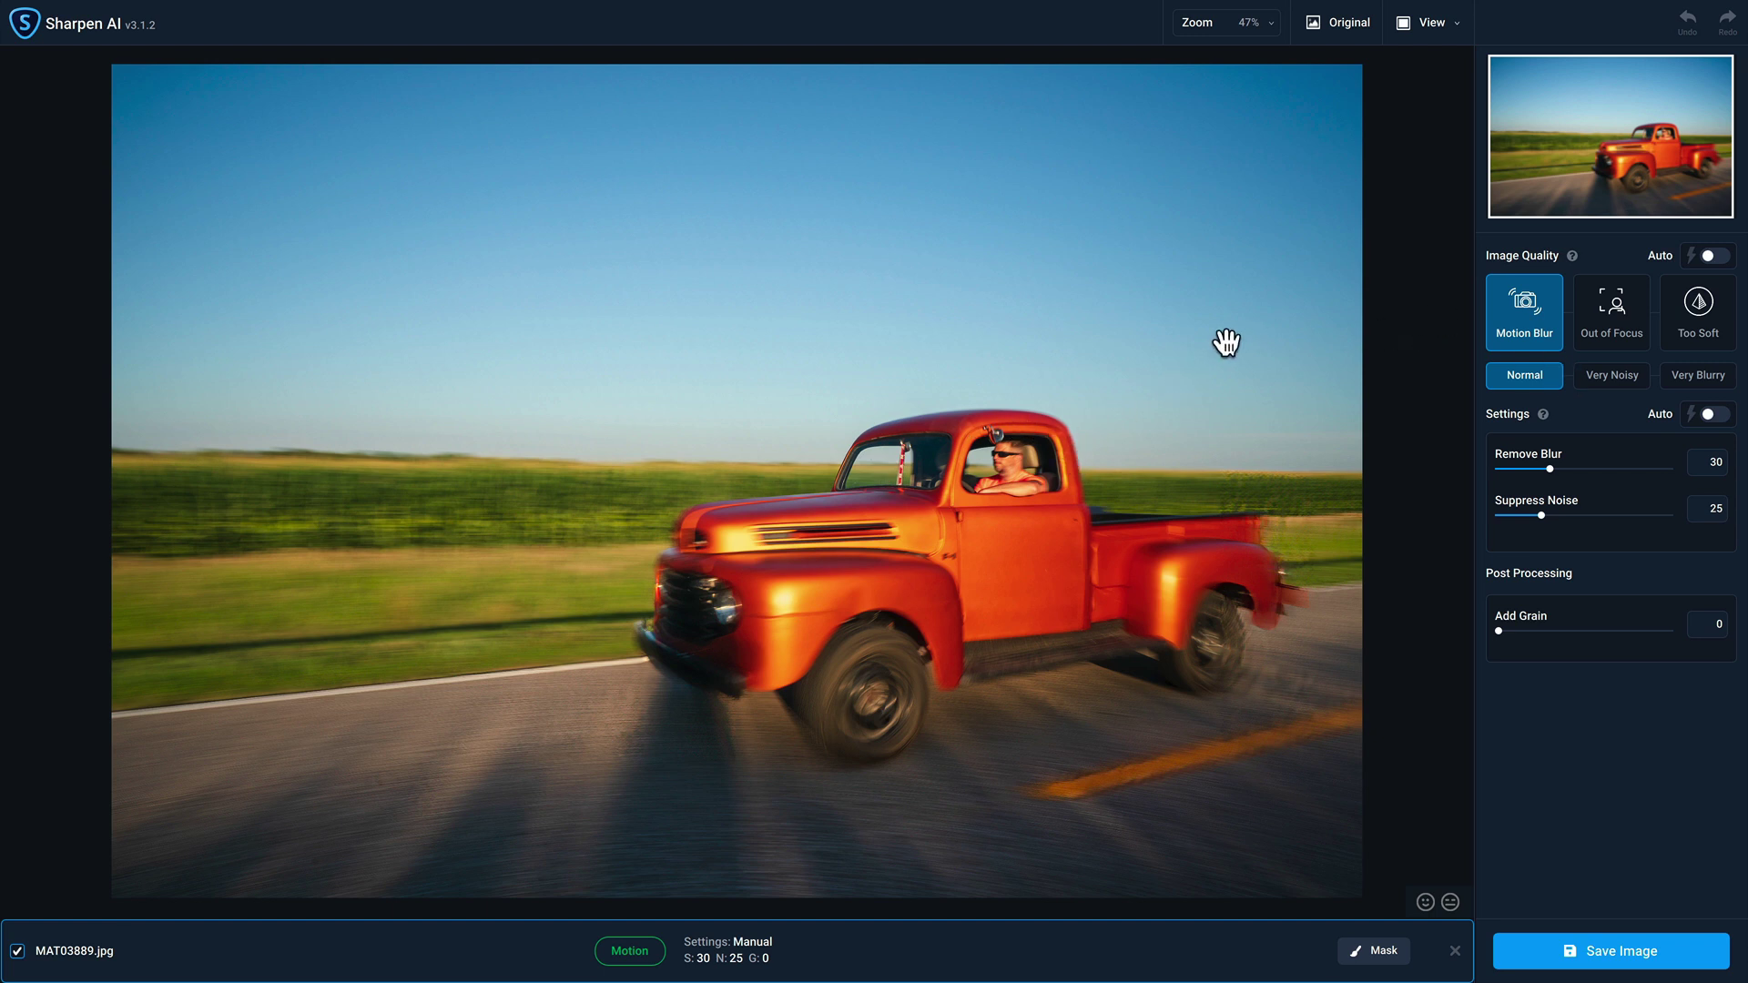
left_click(637, 283)
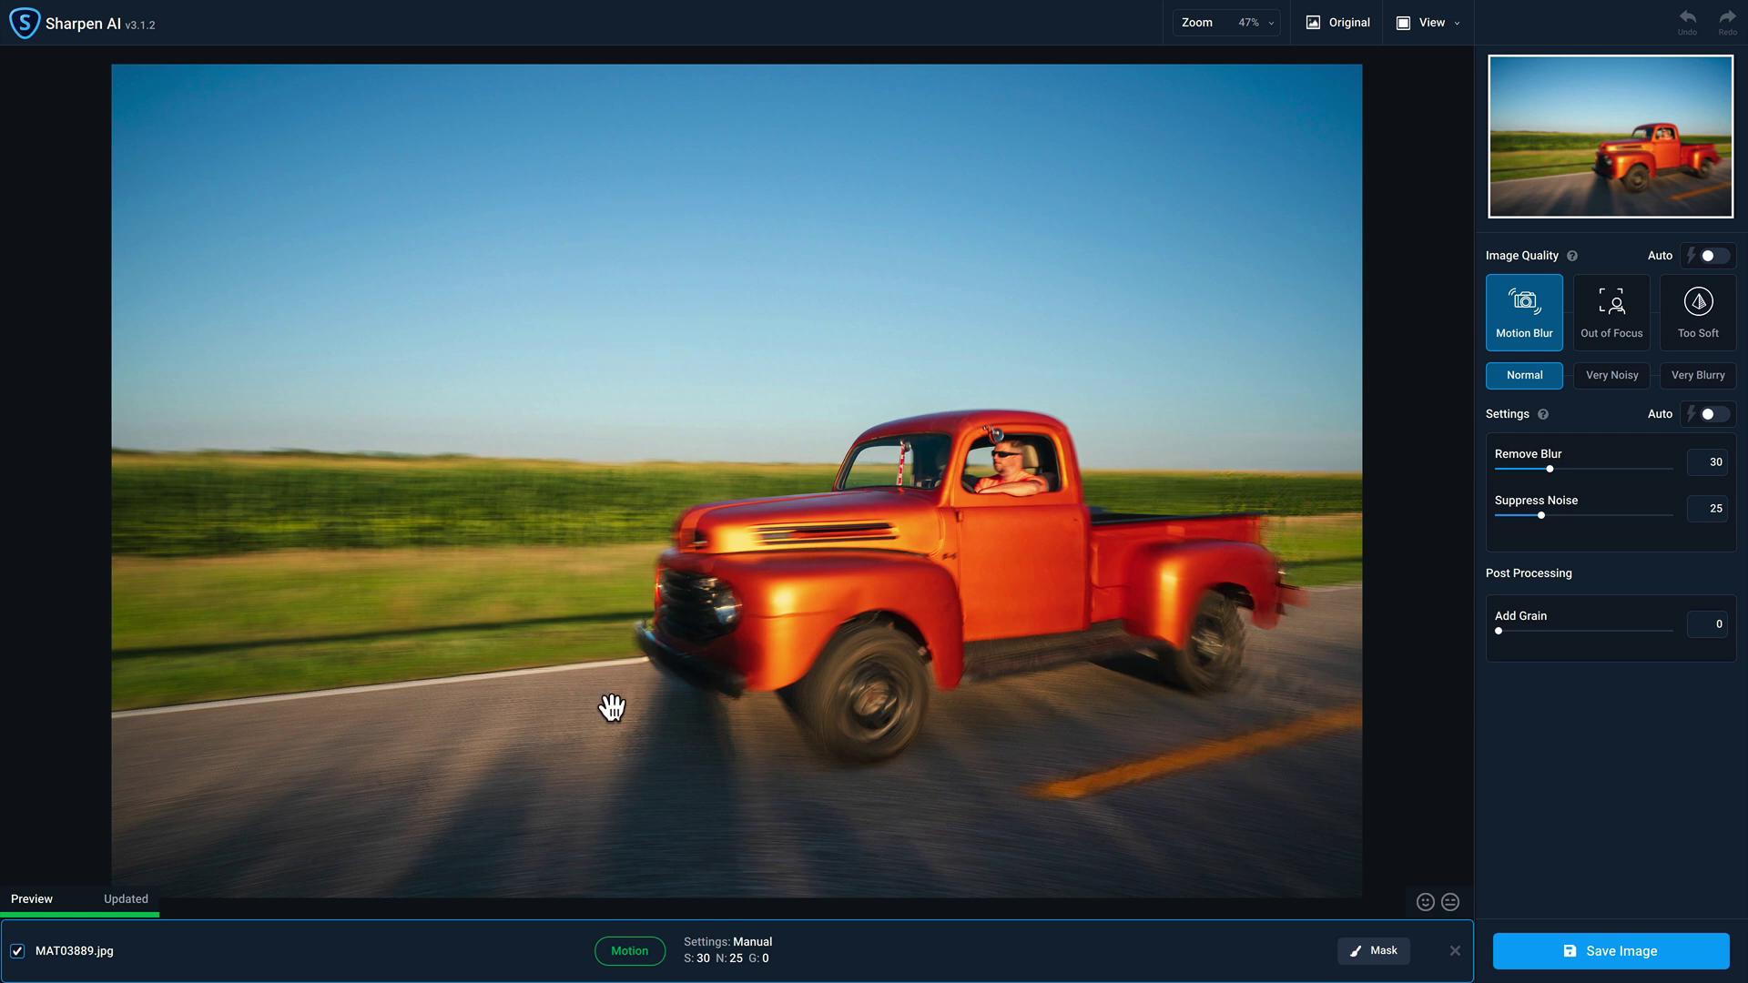
left_click(502, 492)
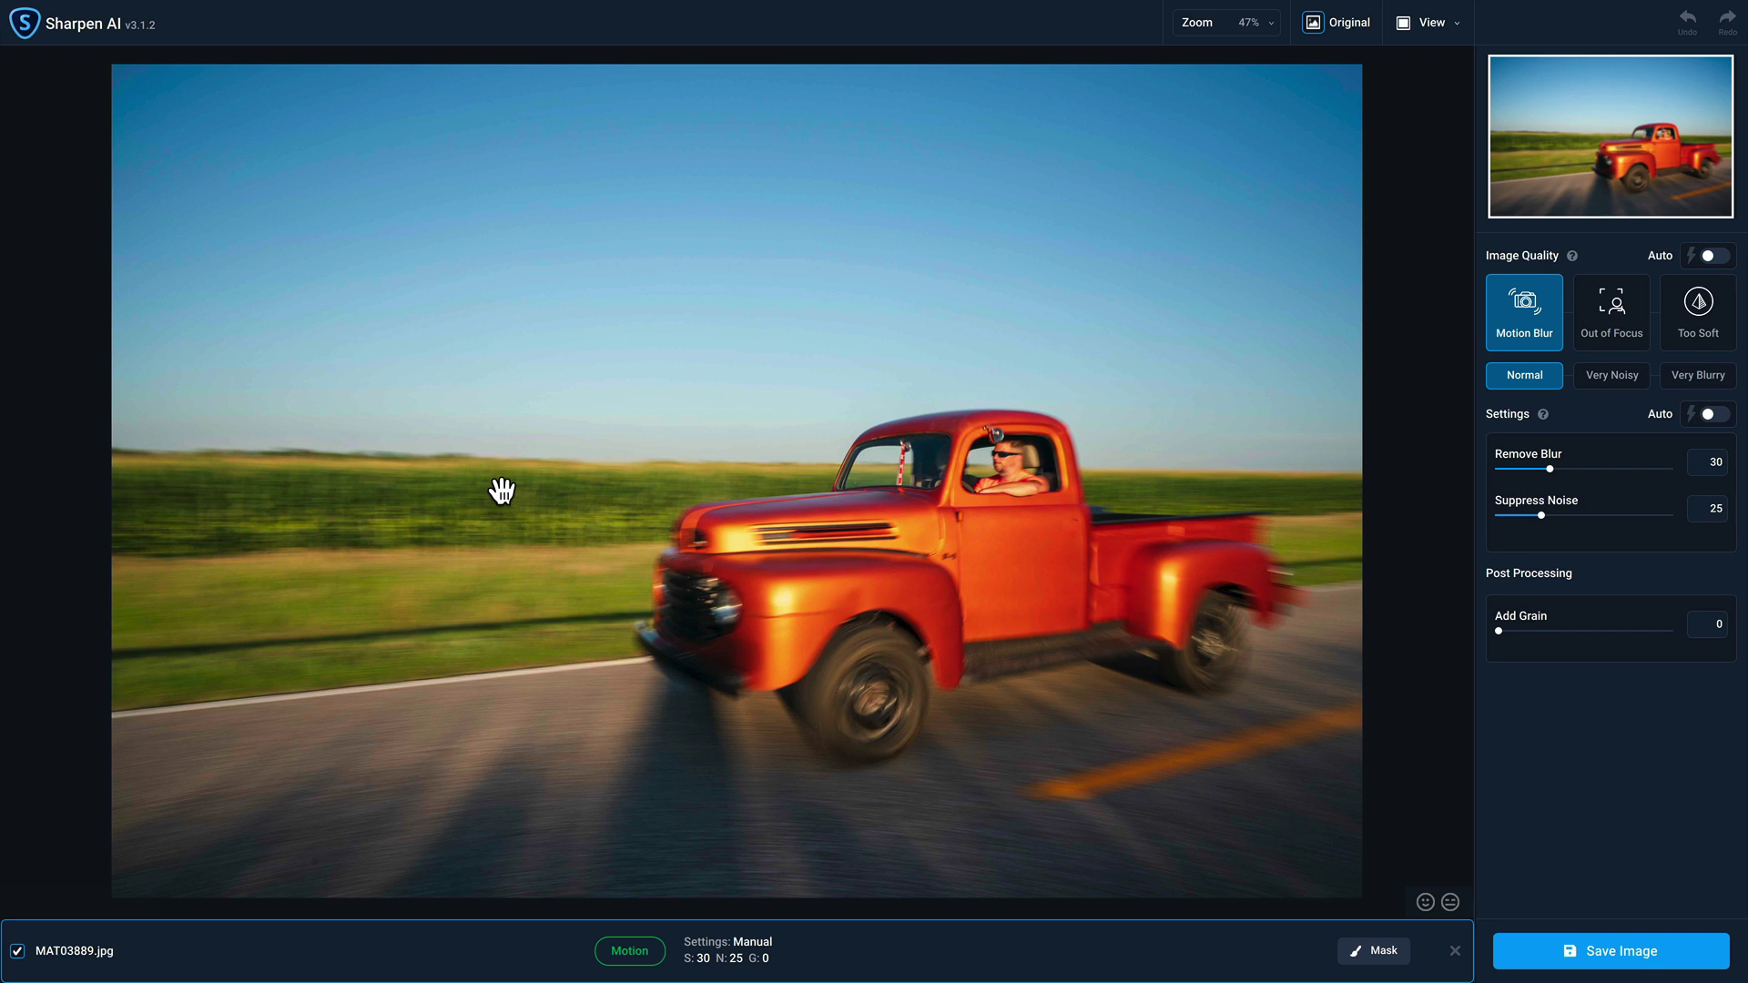
left_click(502, 492)
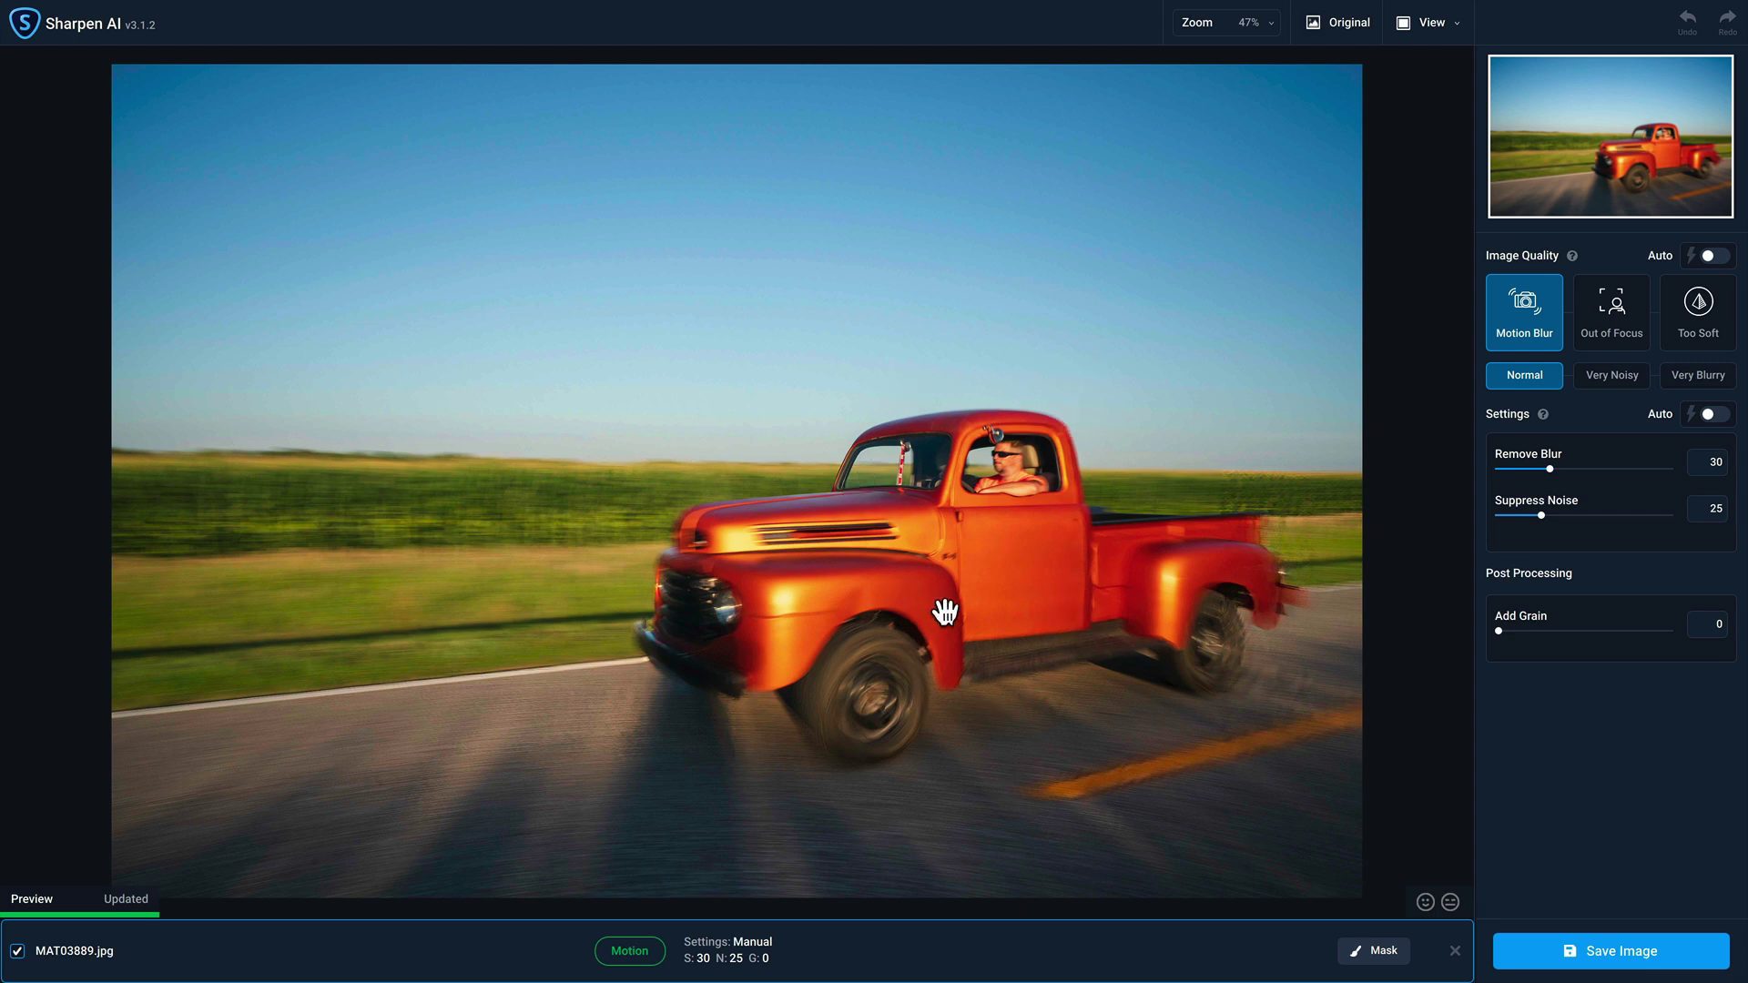
Step: Show the truck photo in Comparison View at 100% zoom, centred on the driver in the cab
left_click(1458, 25)
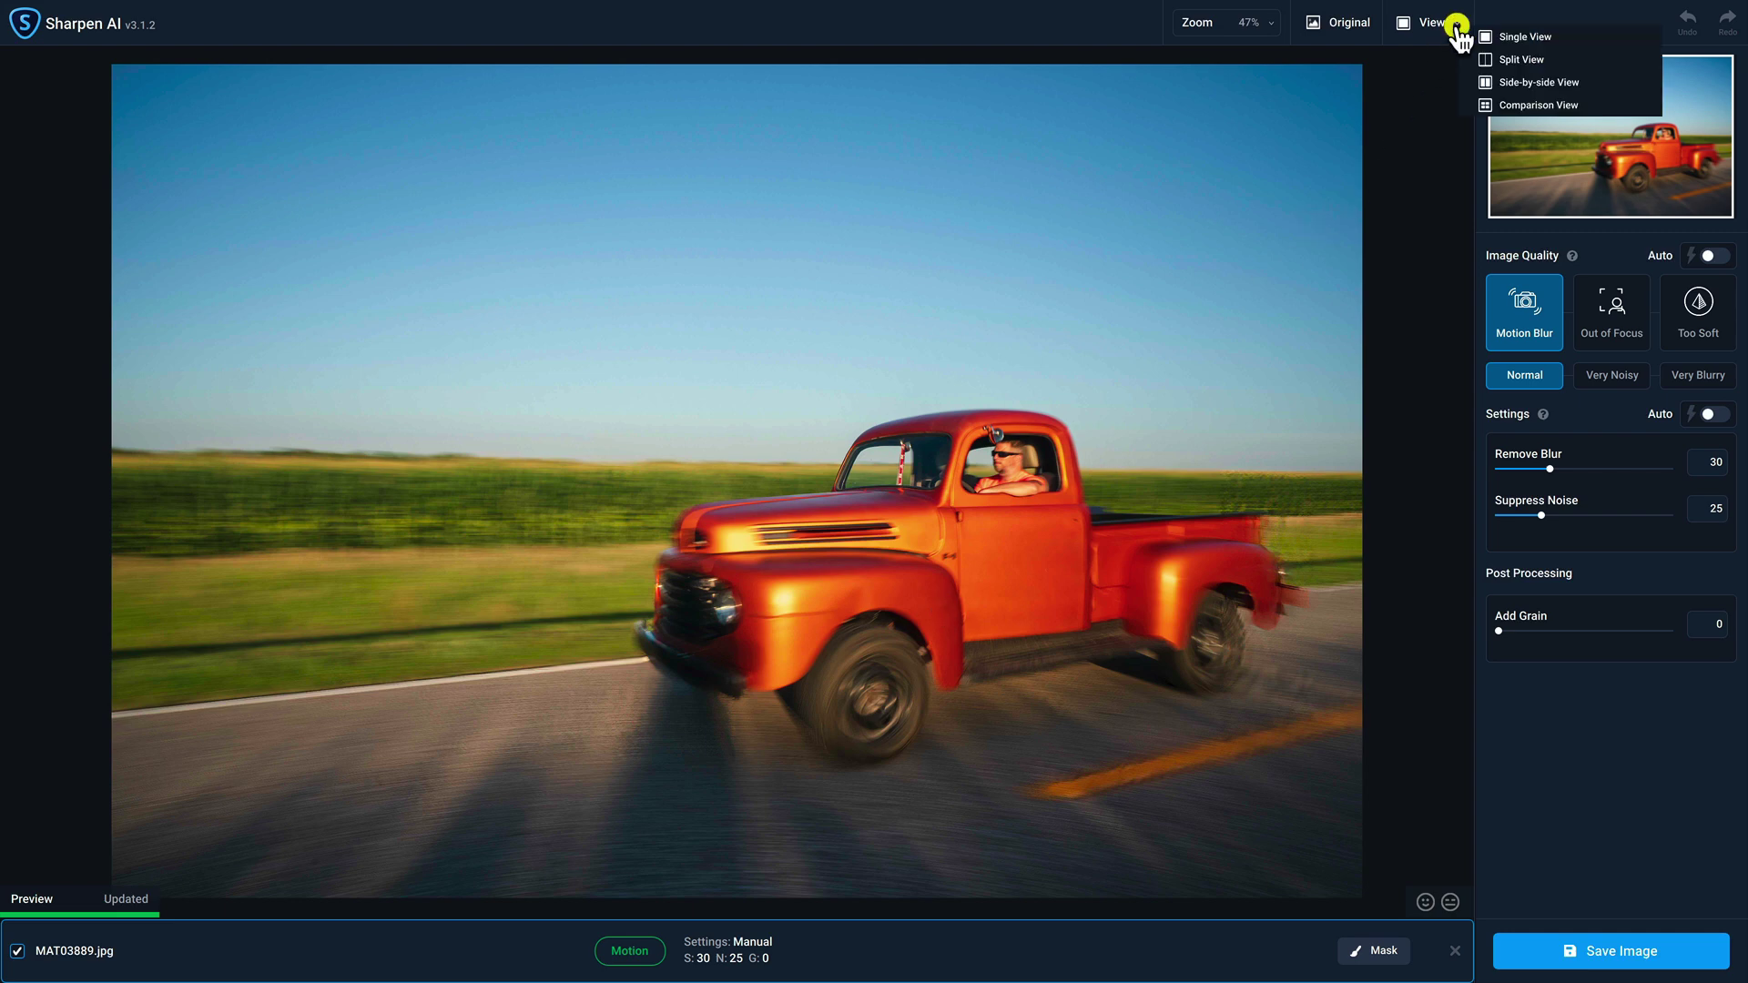
left_click(1500, 107)
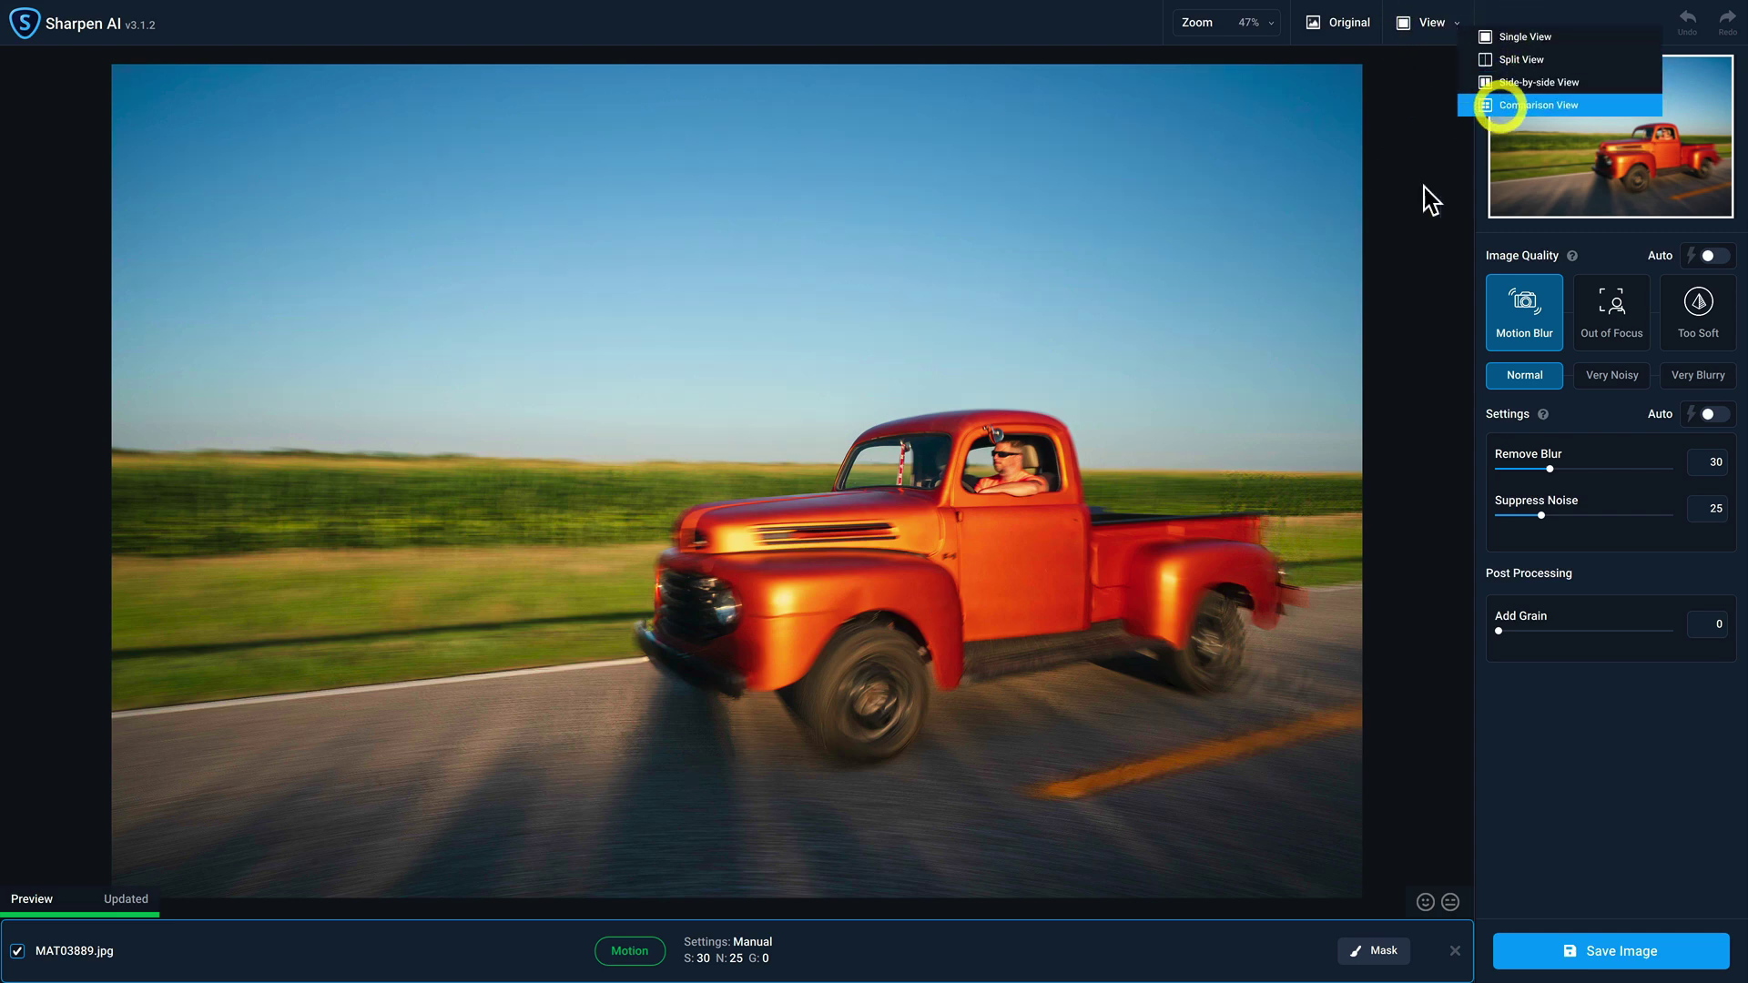
left_click(1359, 28)
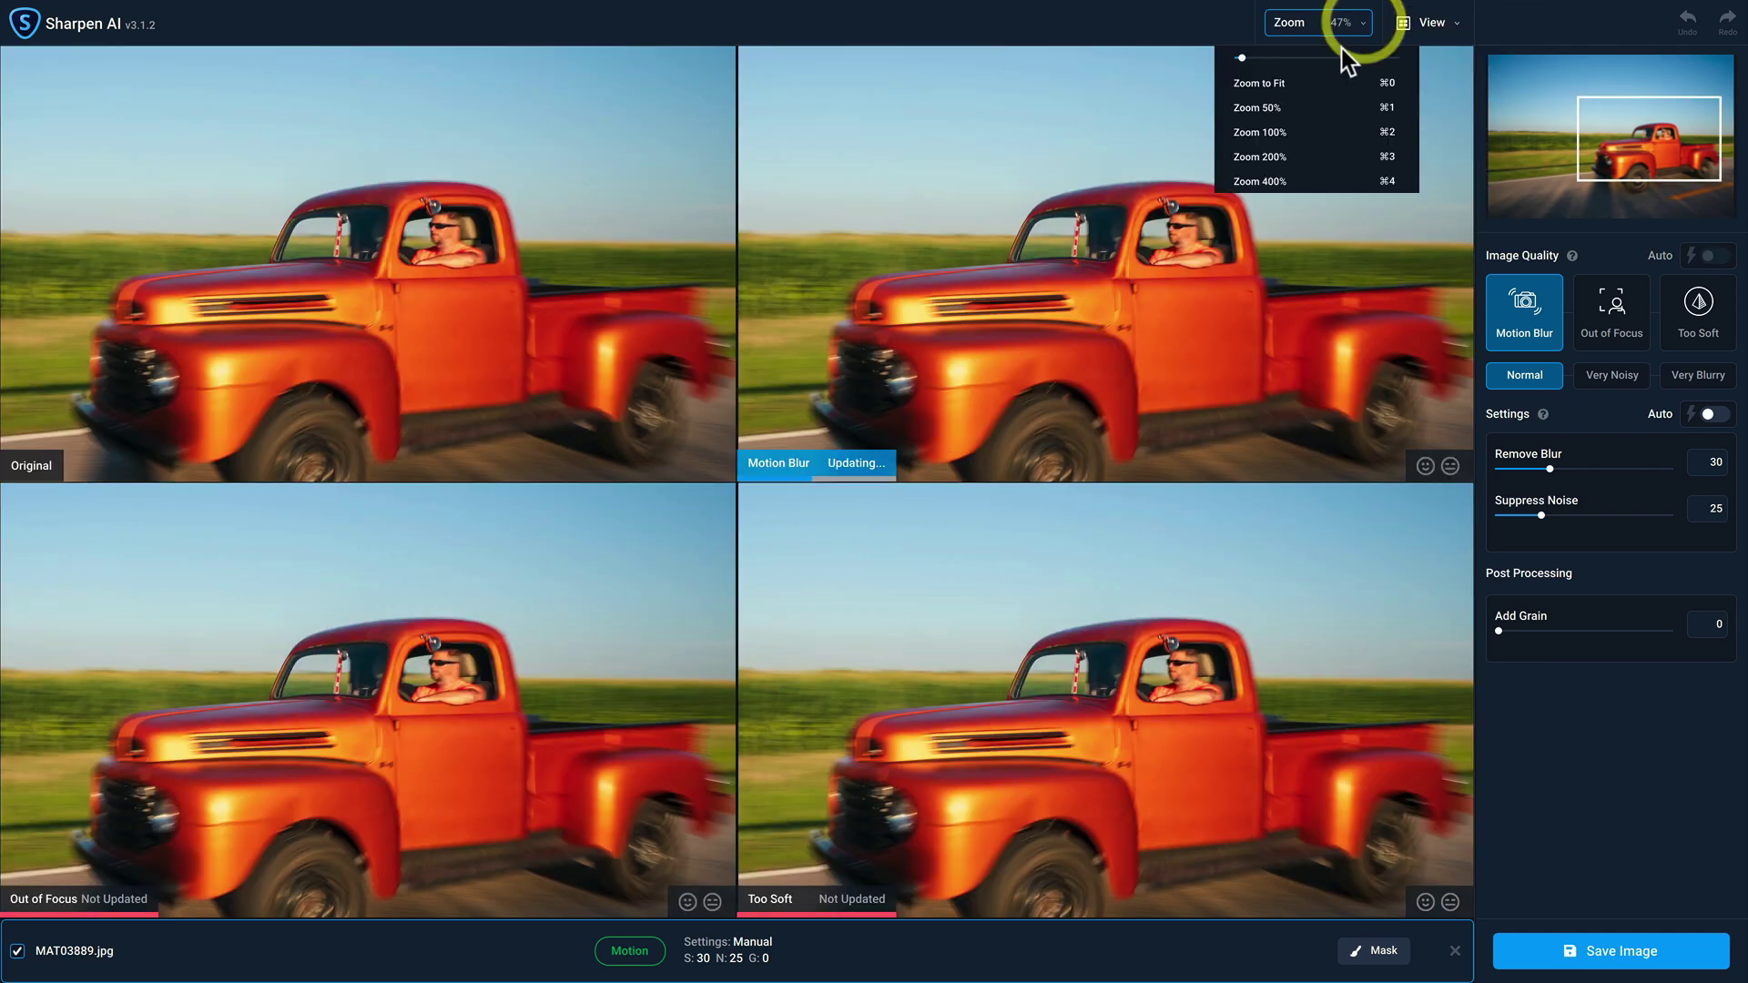
left_click(1302, 132)
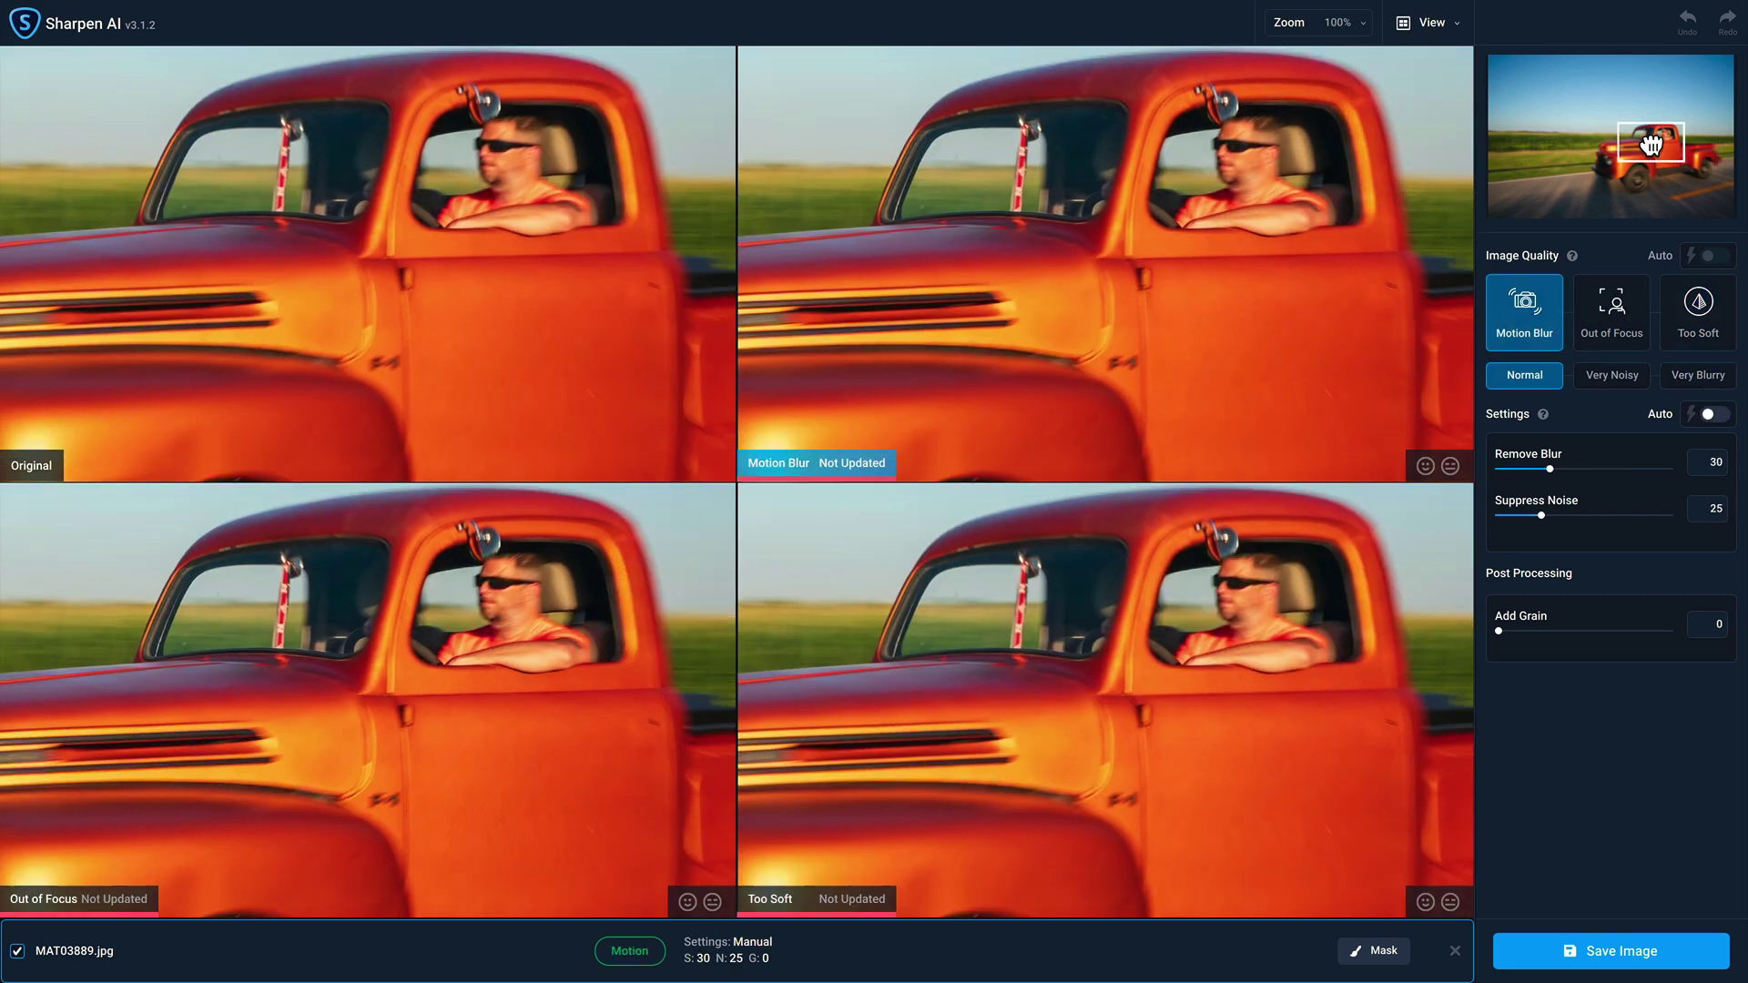
left_click_drag(1651, 144, 1650, 140)
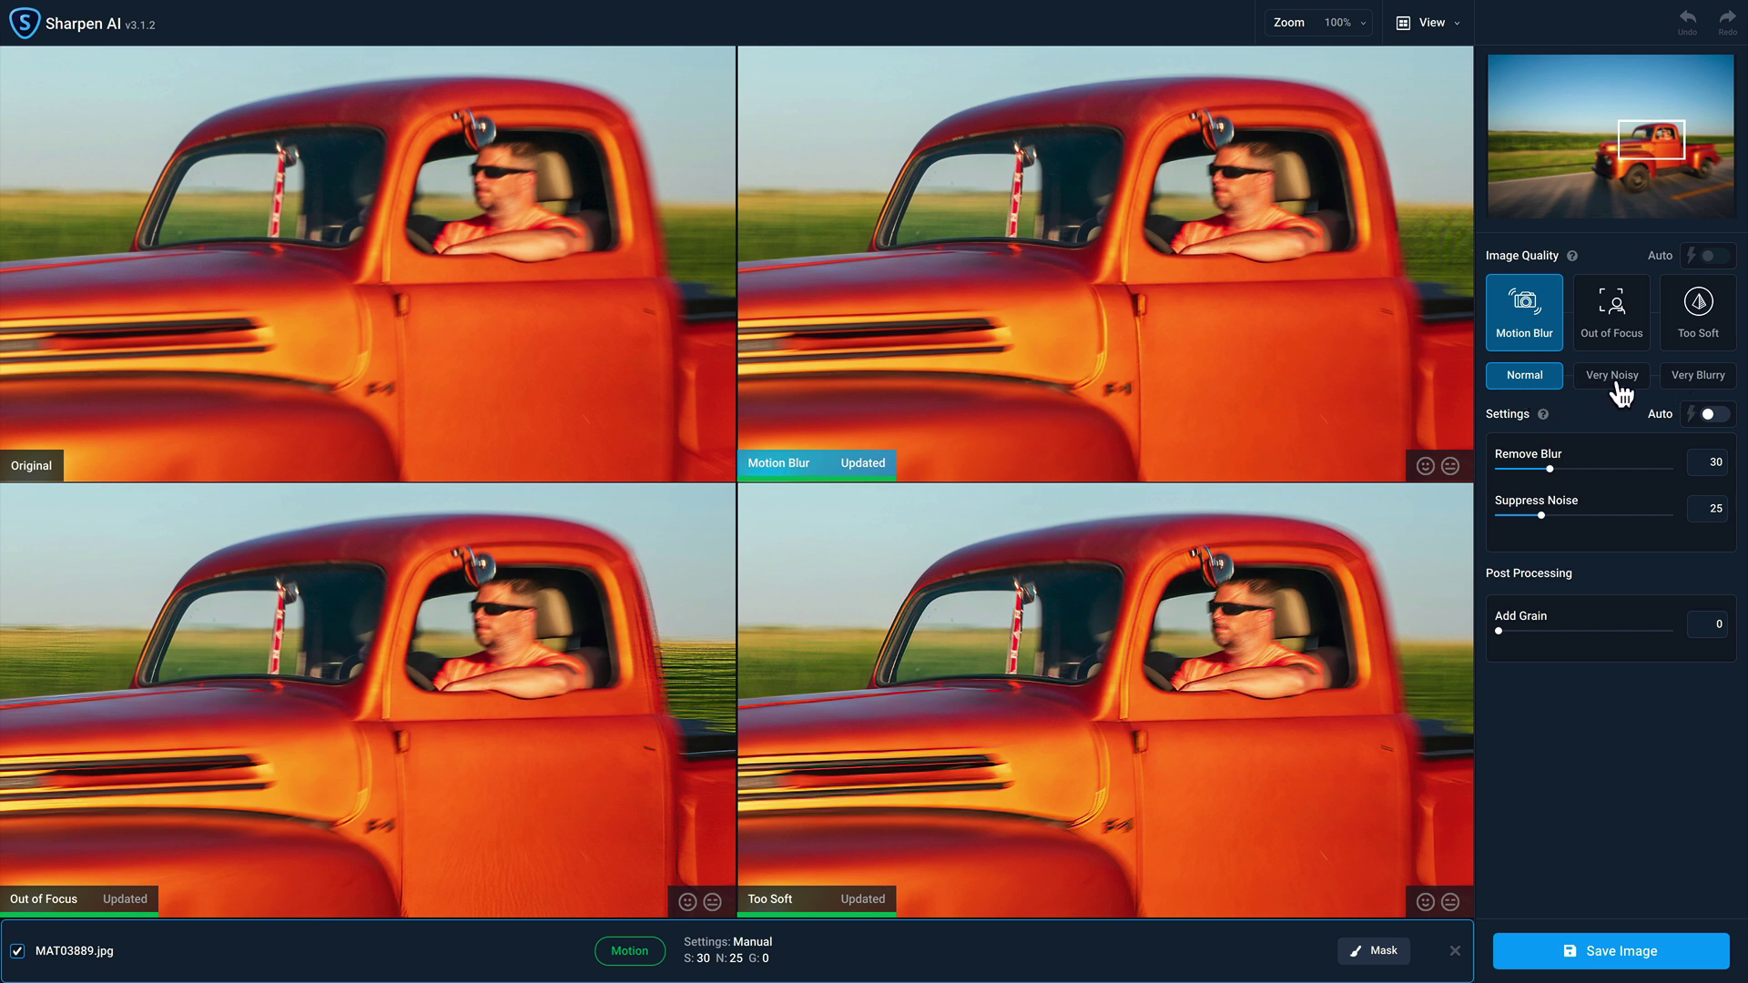
Step: Try the Motion Blur model's Very Noisy mode on the truck and switch it to Very Blurry
left_click(1617, 379)
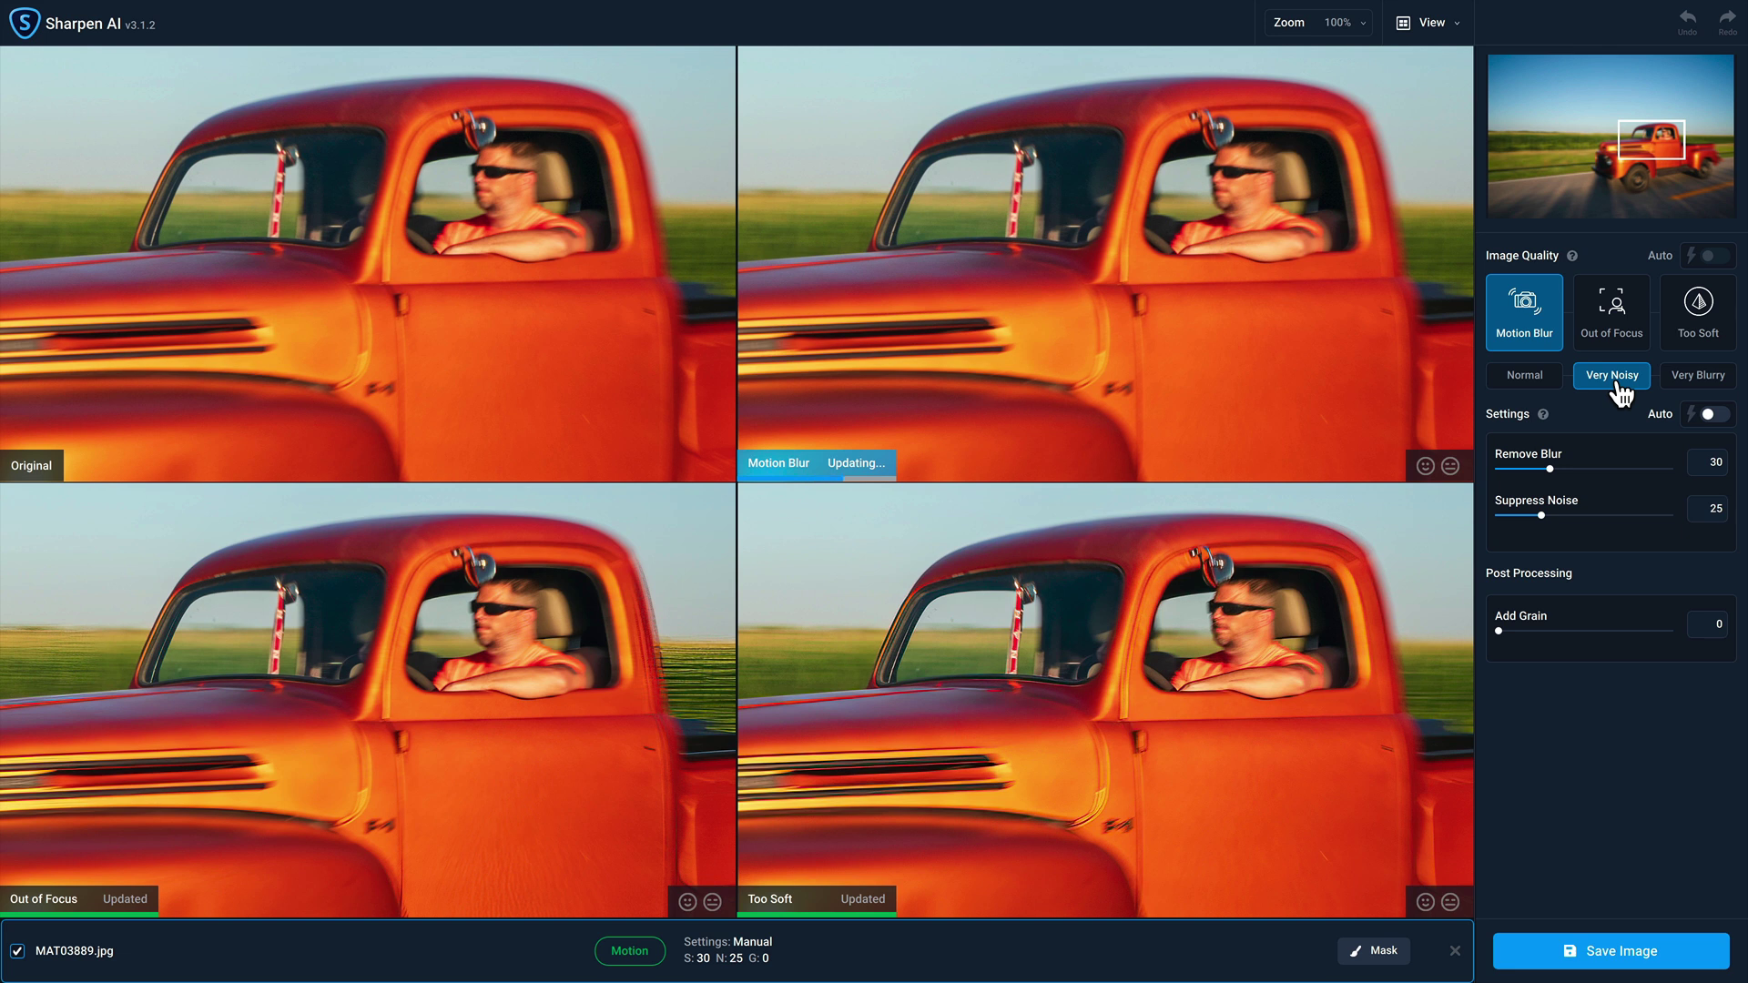
left_click(1692, 391)
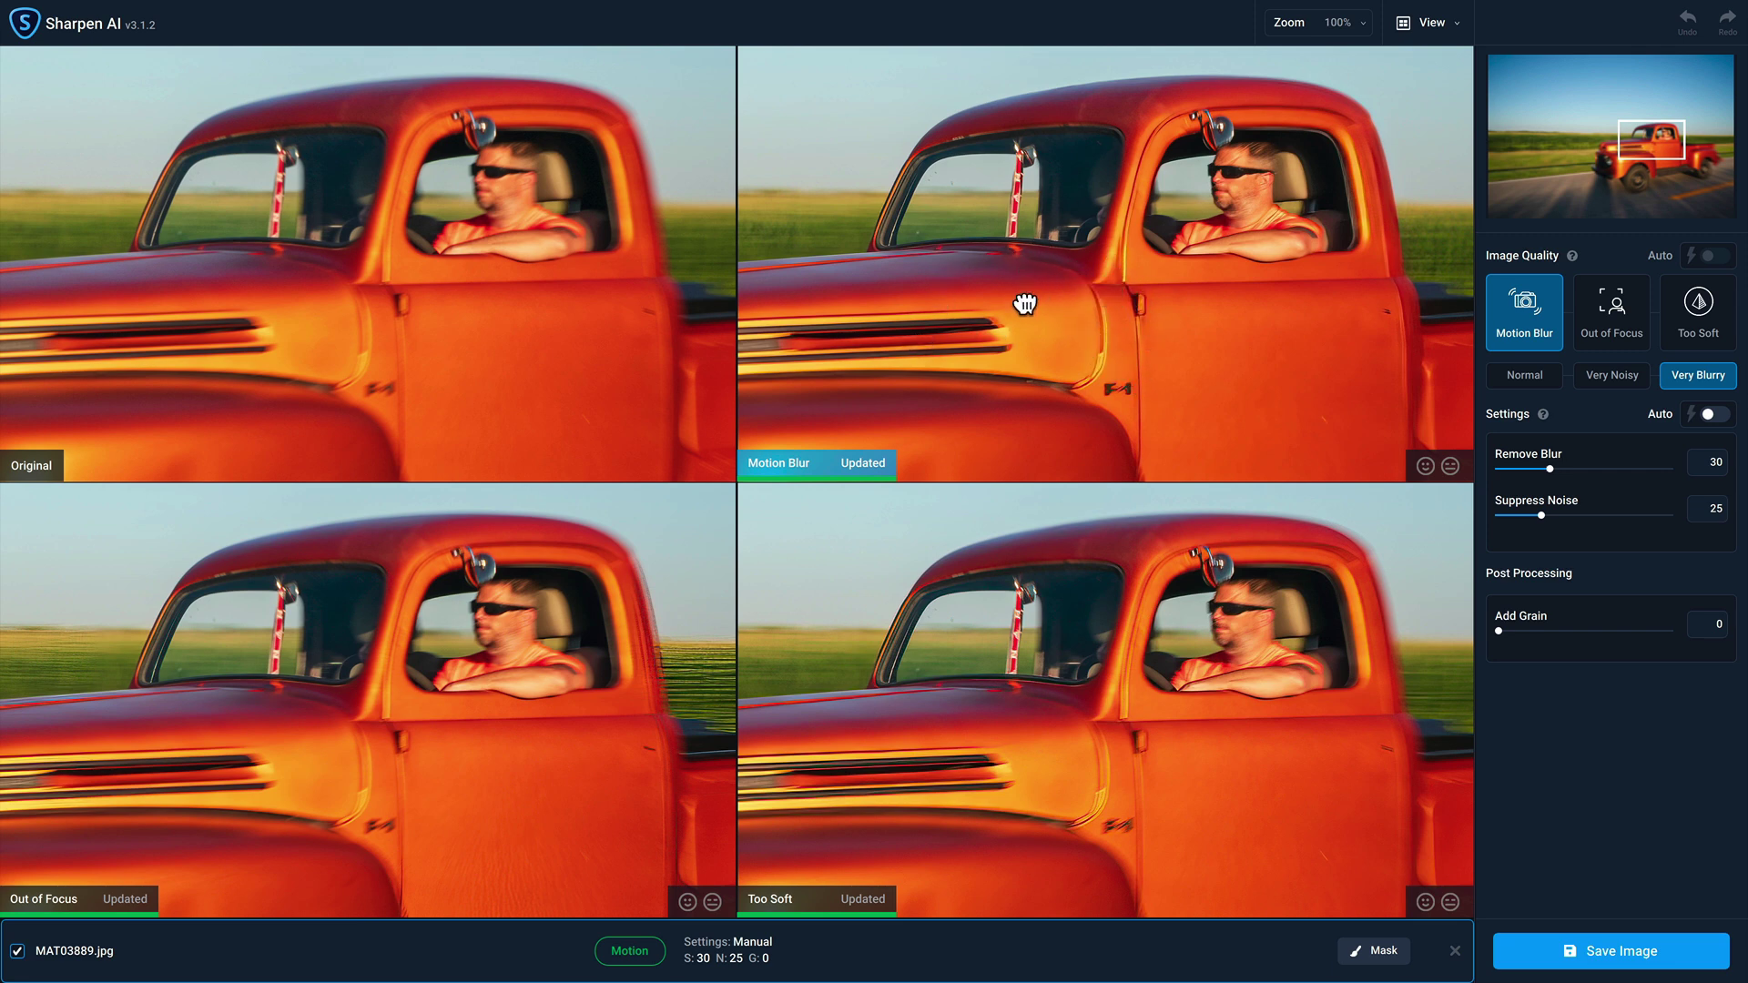
Step: Return to a single view of the whole truck photo and compare the Very Blurry sharpening with the original
key("ctrl+1")
left_click(1268, 29)
left_click(1206, 77)
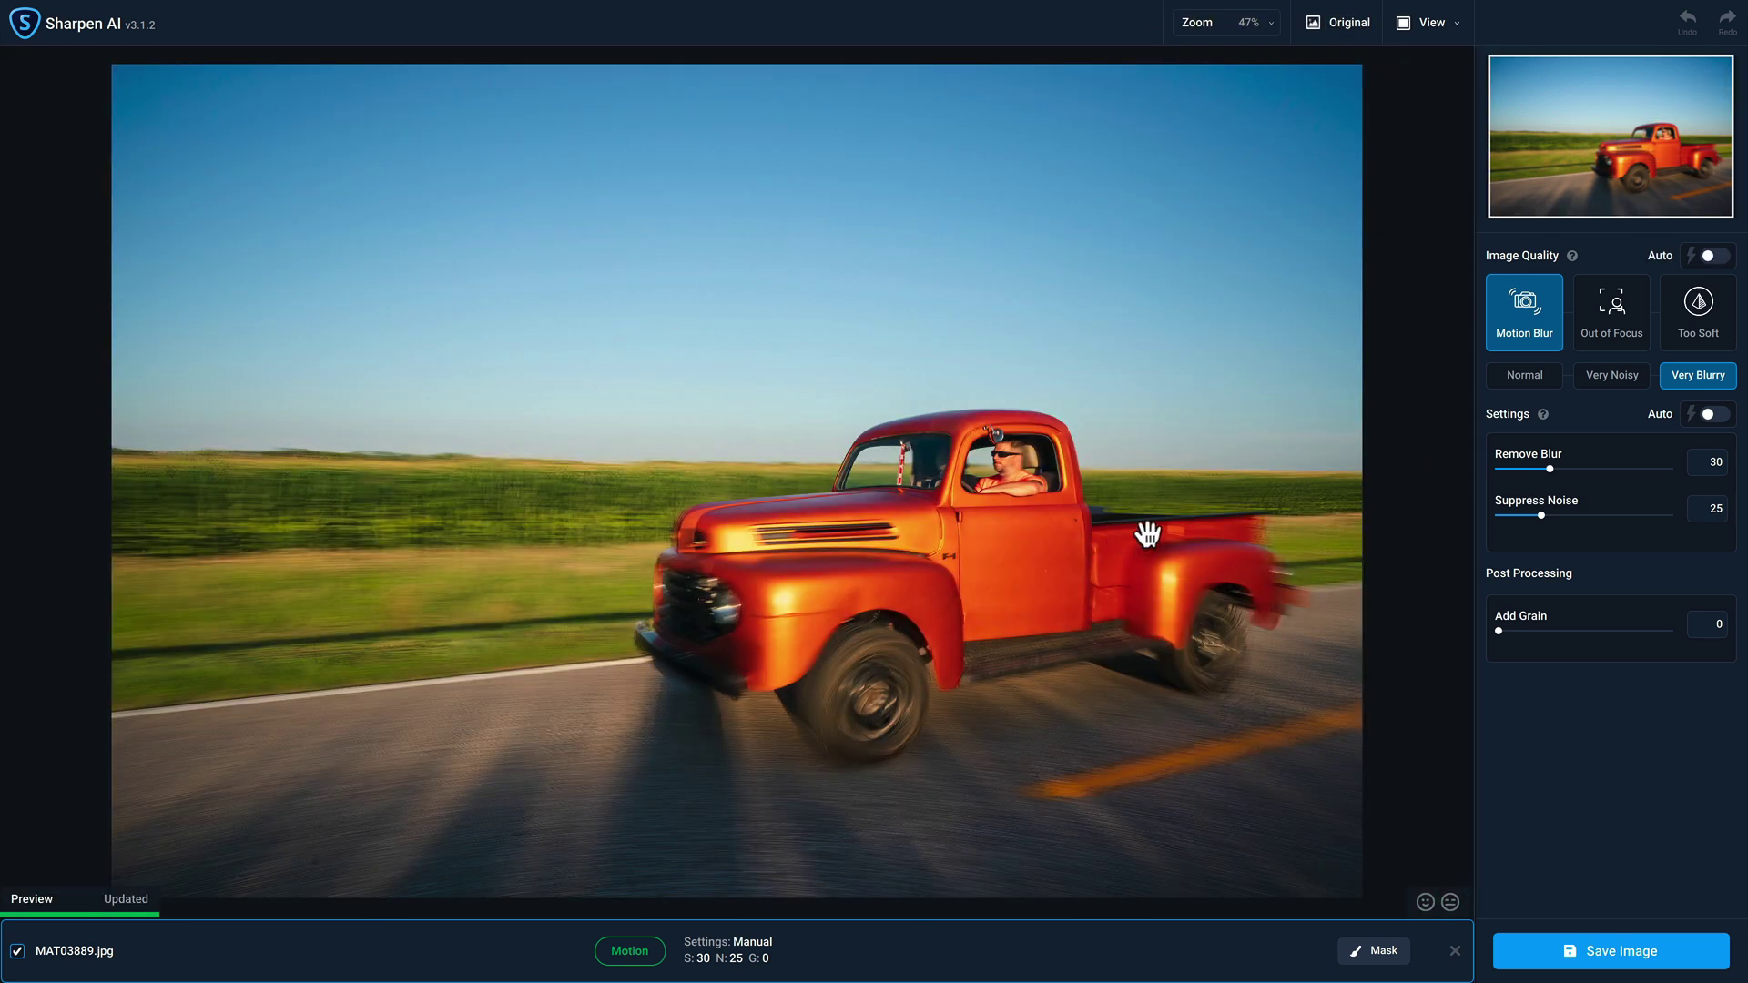
left_click(1163, 483)
left_click(1163, 482)
left_click(1152, 508)
left_click(1153, 508)
left_click(911, 595)
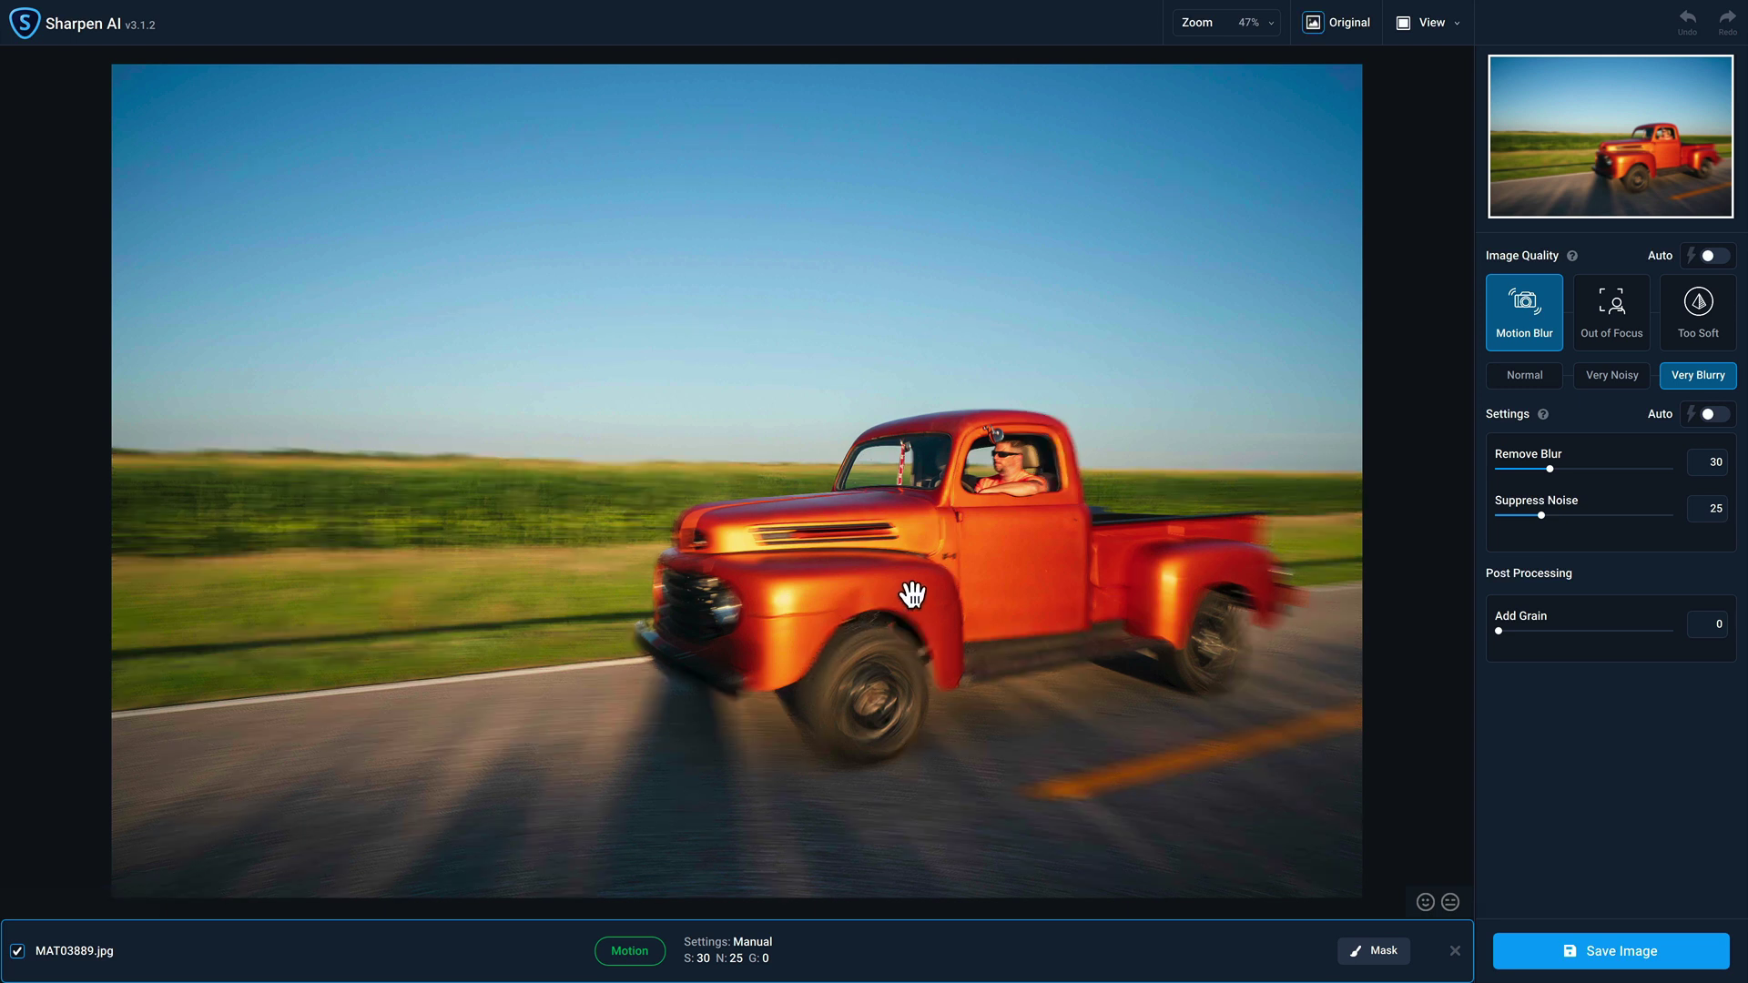
left_click(948, 586)
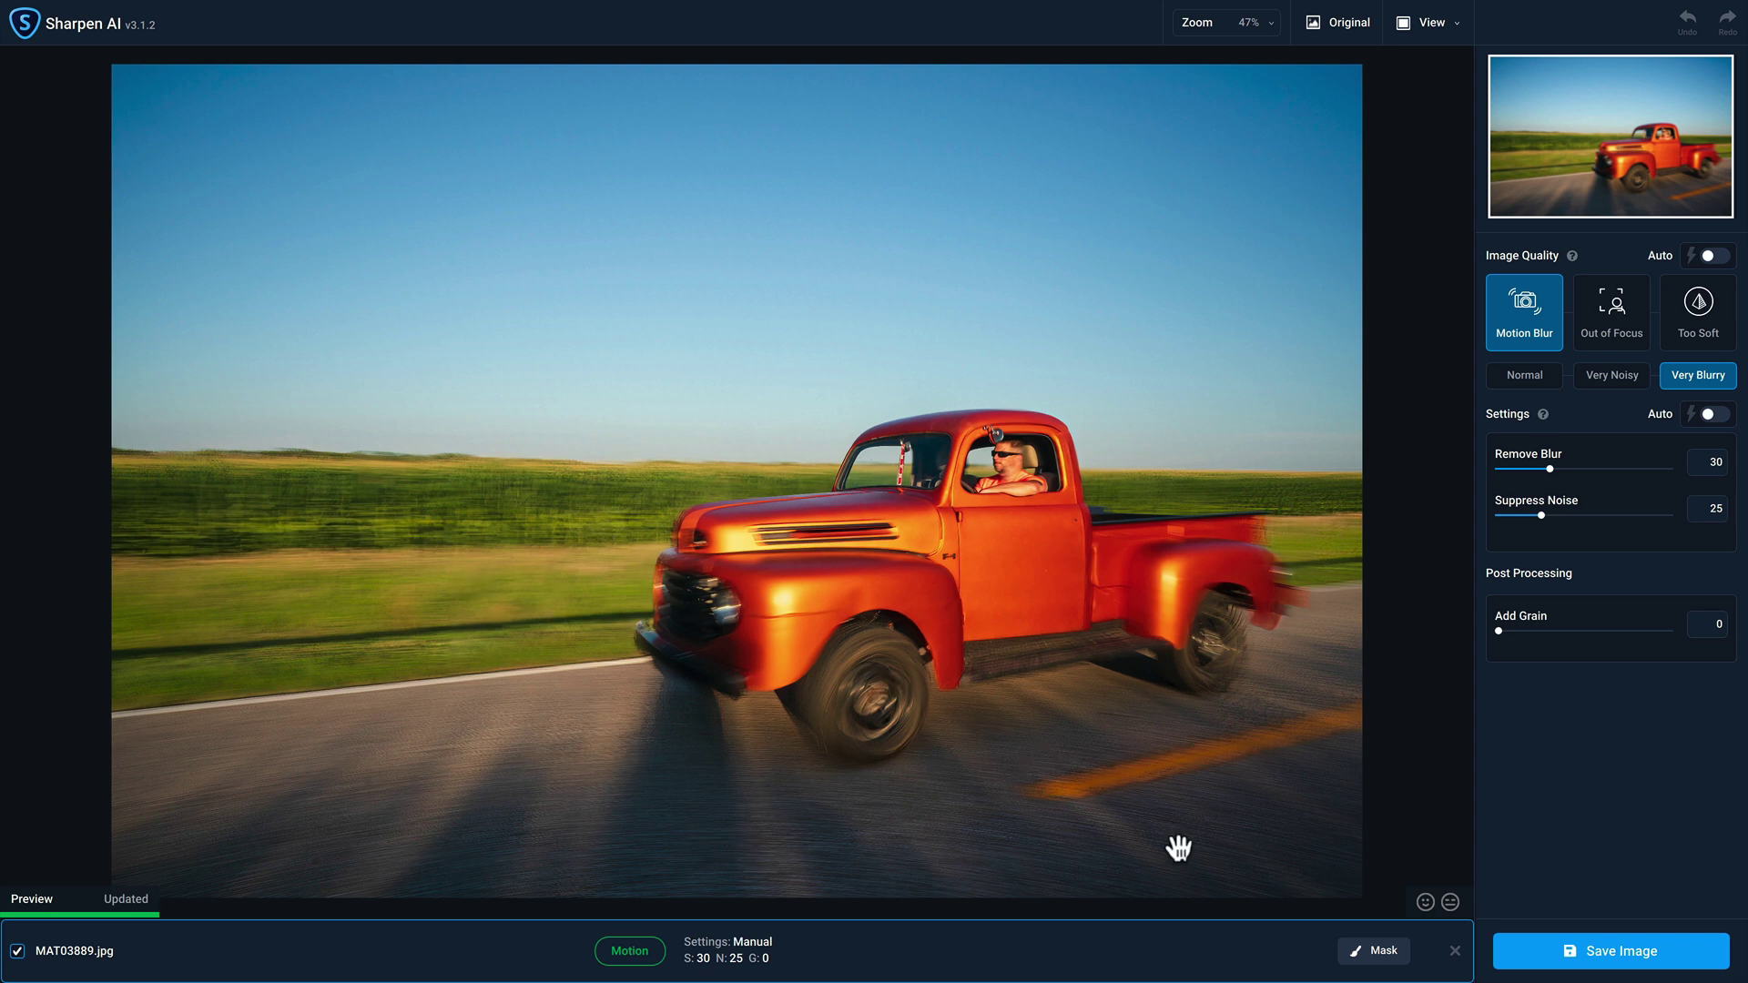
Step: Start a mask on the truck photo and add the cab and door to it with a brush radius of 90
left_click(1375, 950)
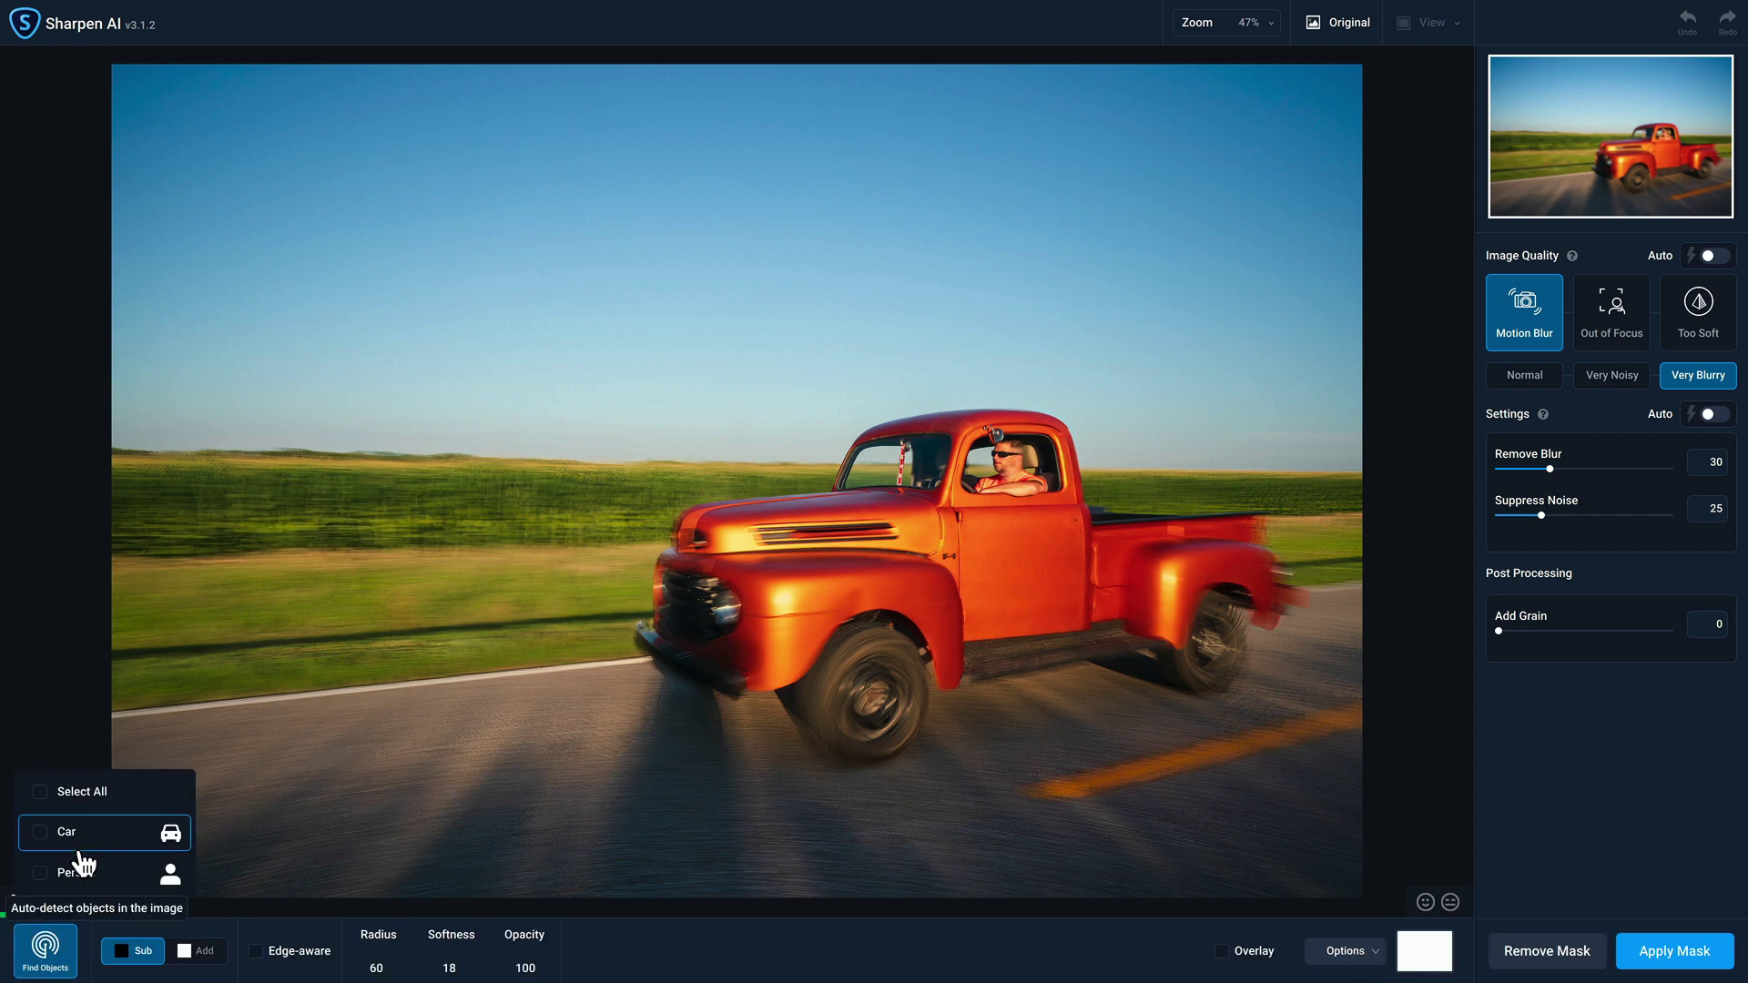
left_click(45, 957)
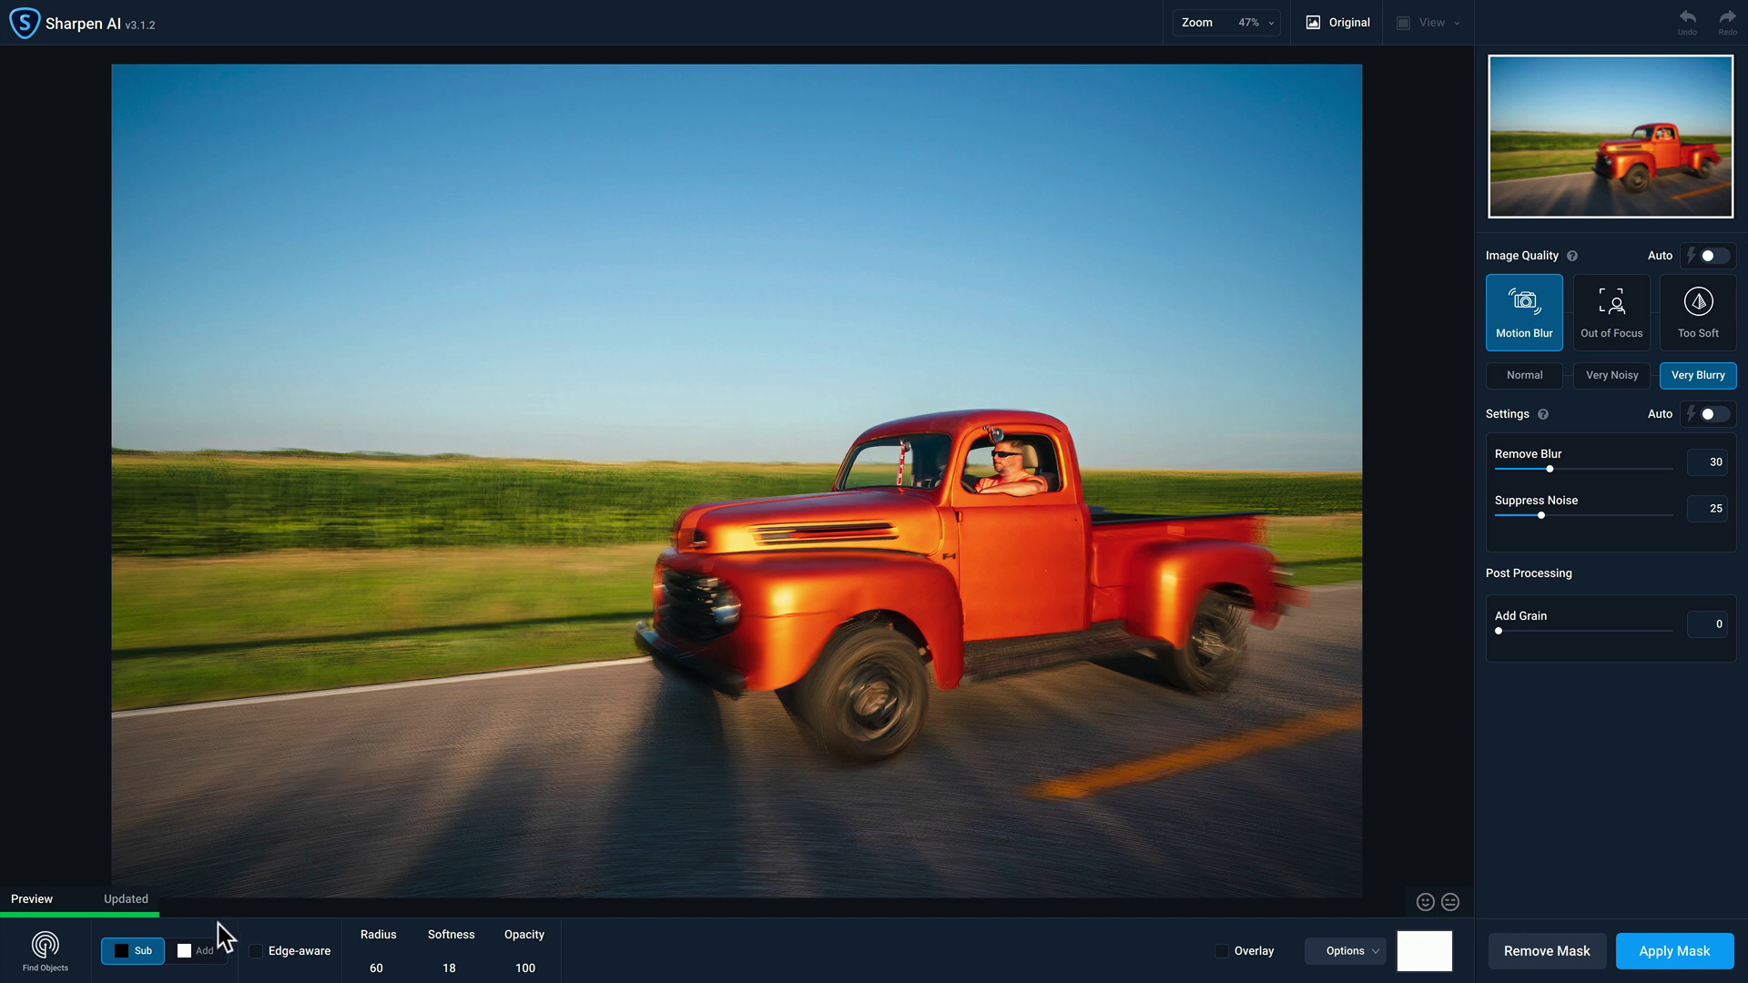
left_click(198, 953)
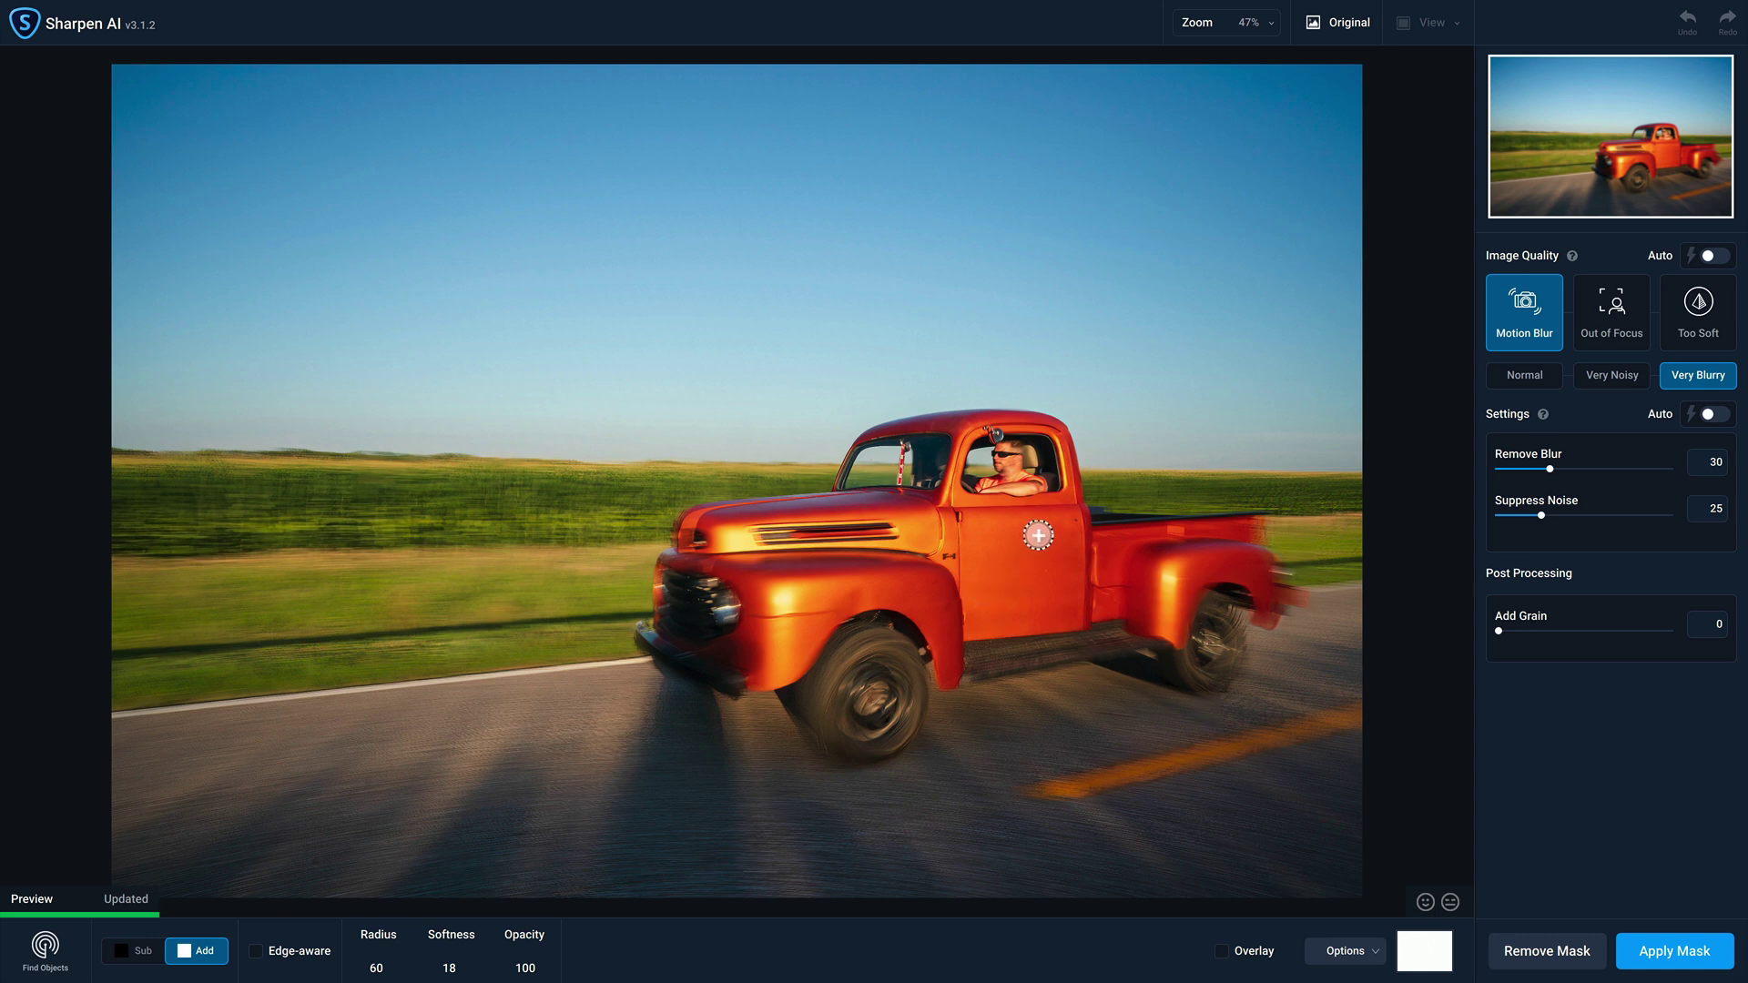
mouse_move(1053, 495)
left_mouse_down()
mouse_move(1044, 439)
mouse_move(970, 439)
mouse_move(1024, 446)
mouse_move(1009, 483)
mouse_move(975, 466)
mouse_move(963, 599)
mouse_move(951, 521)
mouse_move(952, 616)
mouse_move(1071, 619)
mouse_move(1062, 506)
mouse_move(1044, 586)
mouse_move(1030, 513)
mouse_move(1010, 602)
mouse_move(999, 500)
mouse_move(901, 530)
mouse_move(936, 554)
mouse_move(909, 581)
mouse_move(941, 649)
mouse_move(896, 606)
mouse_move(848, 612)
mouse_move(891, 563)
mouse_move(860, 548)
mouse_move(895, 529)
mouse_move(837, 510)
mouse_move(912, 495)
mouse_move(923, 464)
mouse_move(884, 459)
mouse_move(860, 480)
mouse_move(883, 437)
mouse_move(1050, 432)
mouse_move(1067, 507)
left_mouse_up()
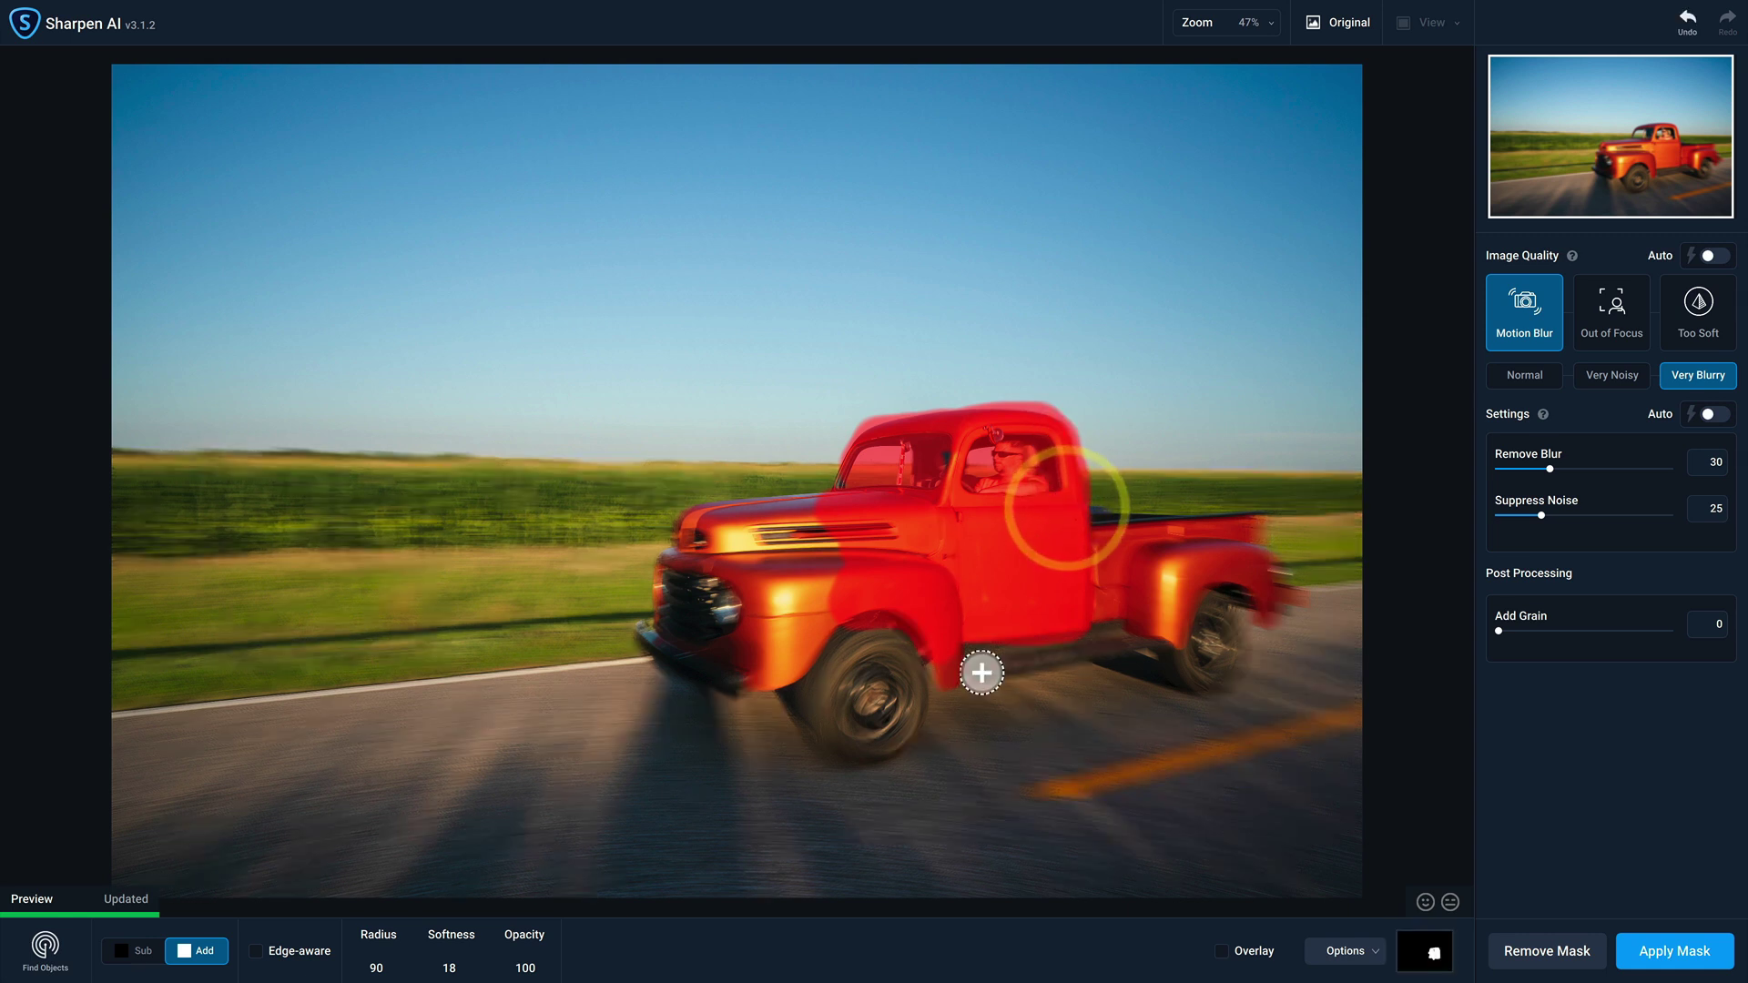
Step: Show the mask overlay to check its coverage of the truck's cab, and hide it again
left_click(1224, 952)
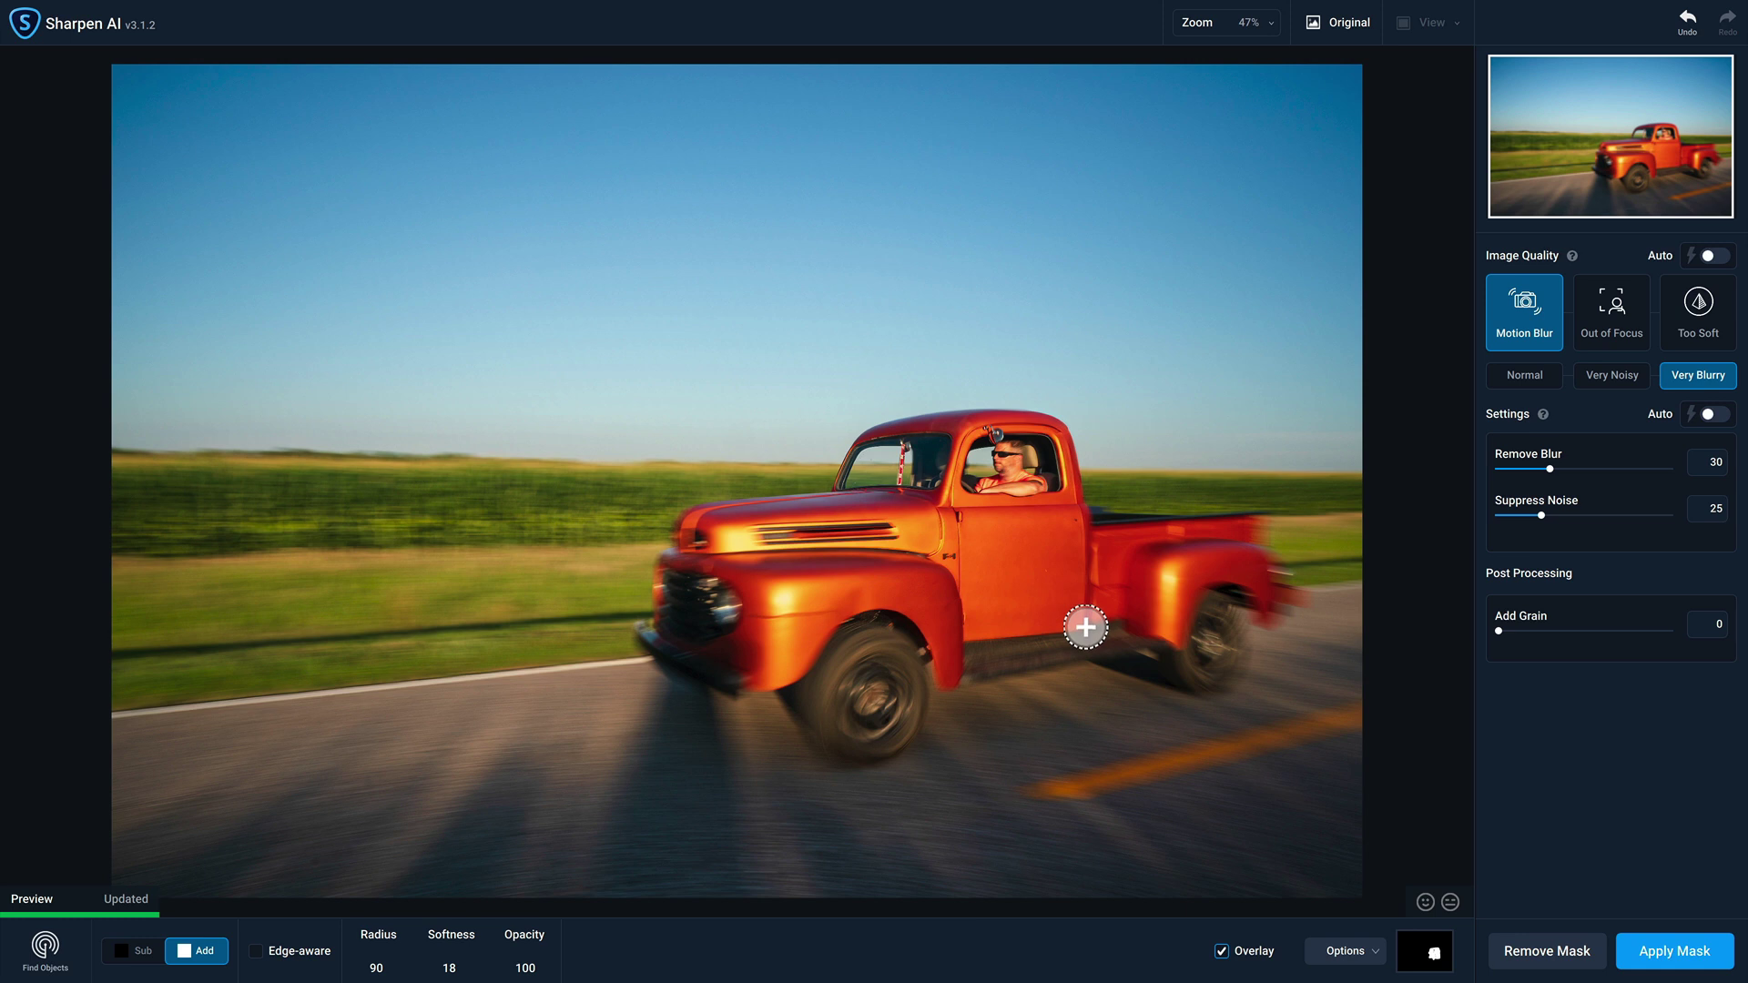
mouse_move(960, 493)
left_mouse_down()
mouse_move(975, 456)
mouse_move(929, 461)
left_mouse_up()
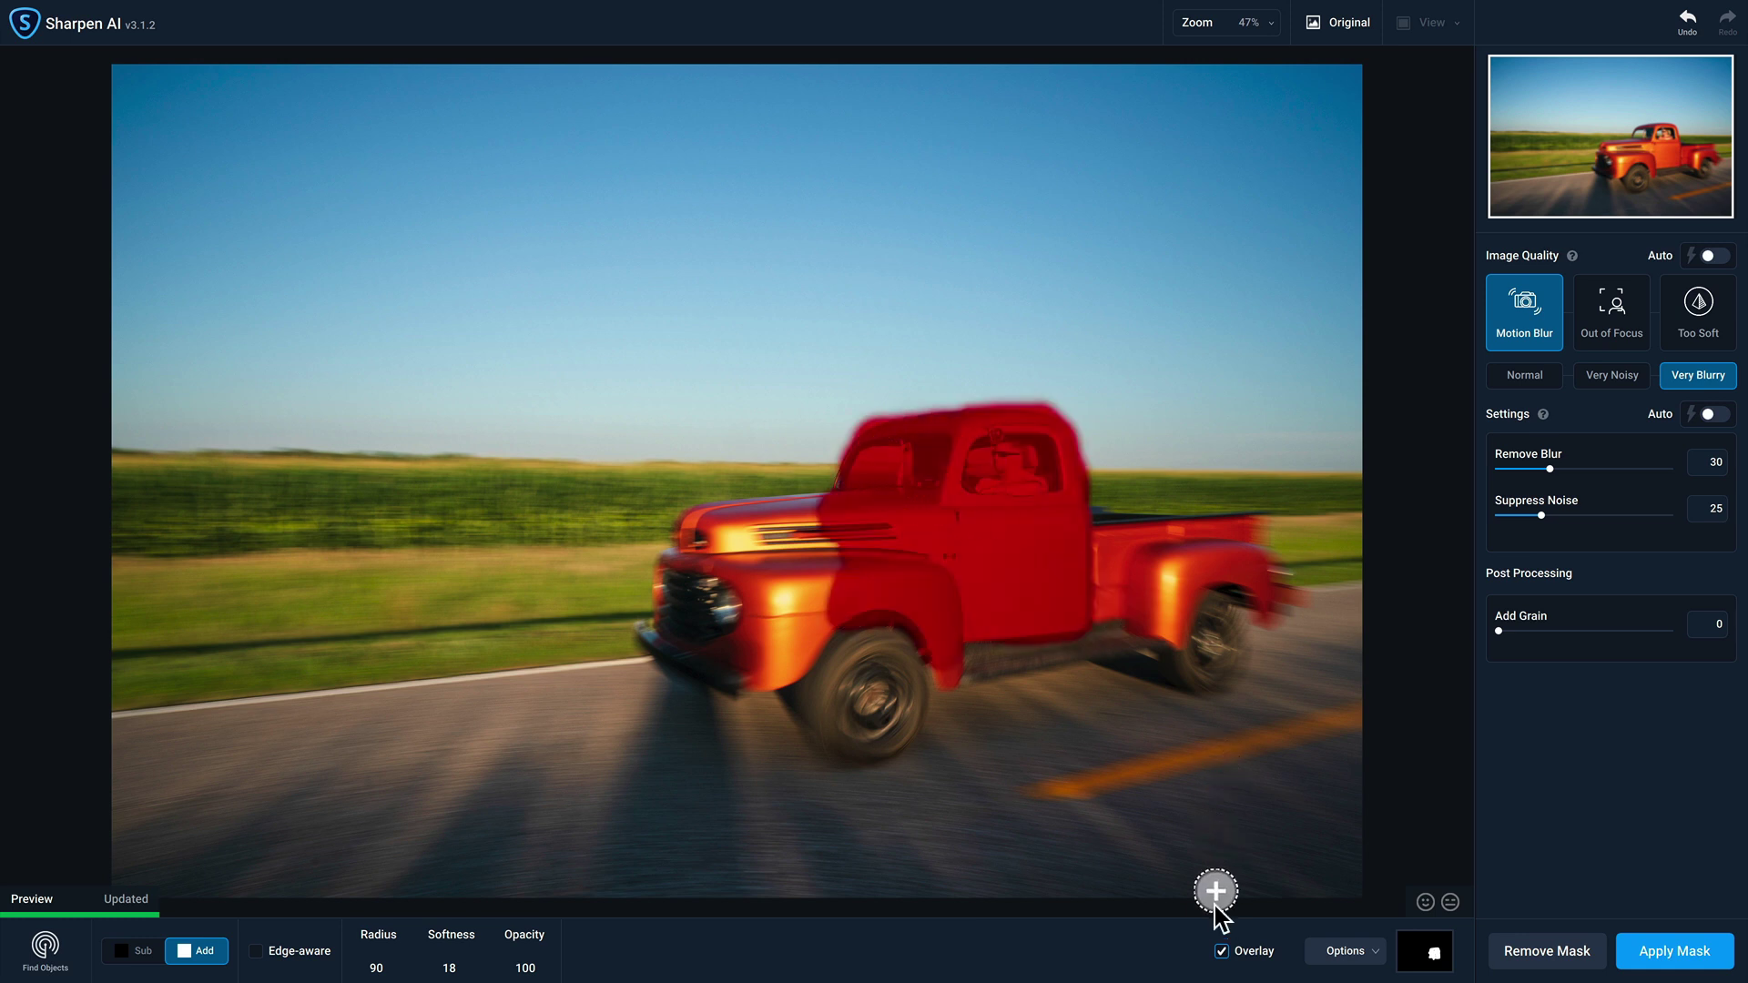
left_click(1221, 949)
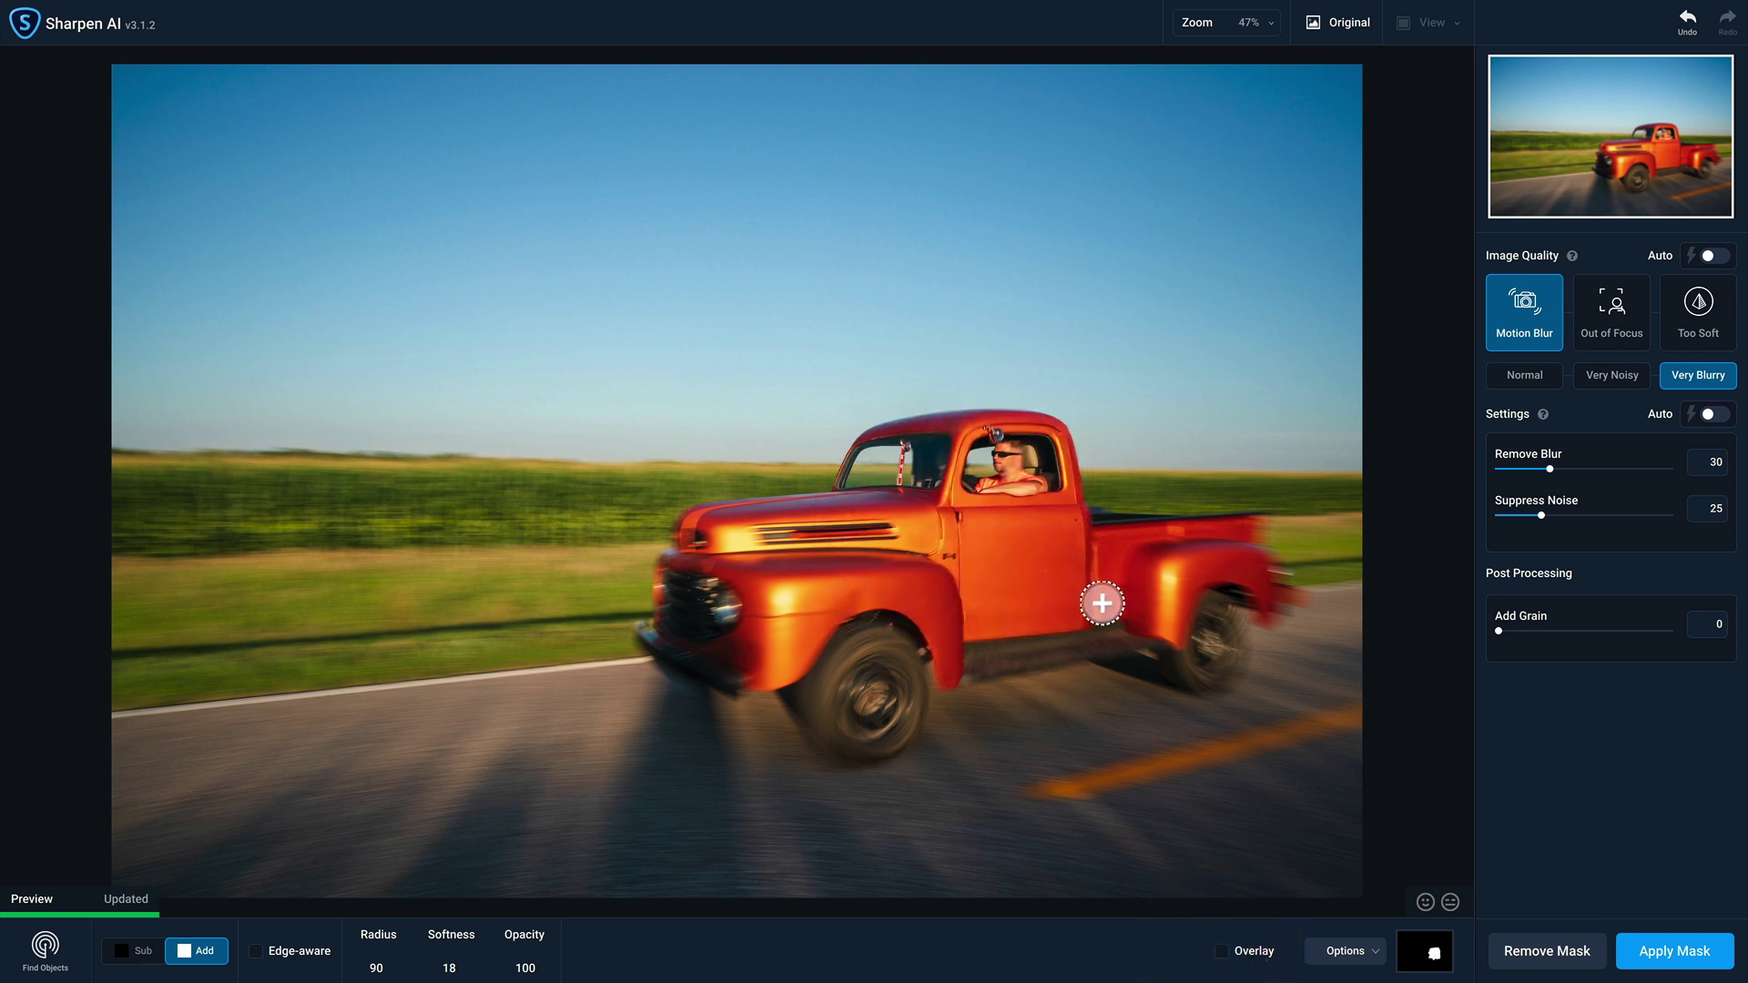
Step: Undo the last brush stroke and apply the mask to the truck photo
left_click(1064, 534)
key("ctrl+z")
left_click(1675, 967)
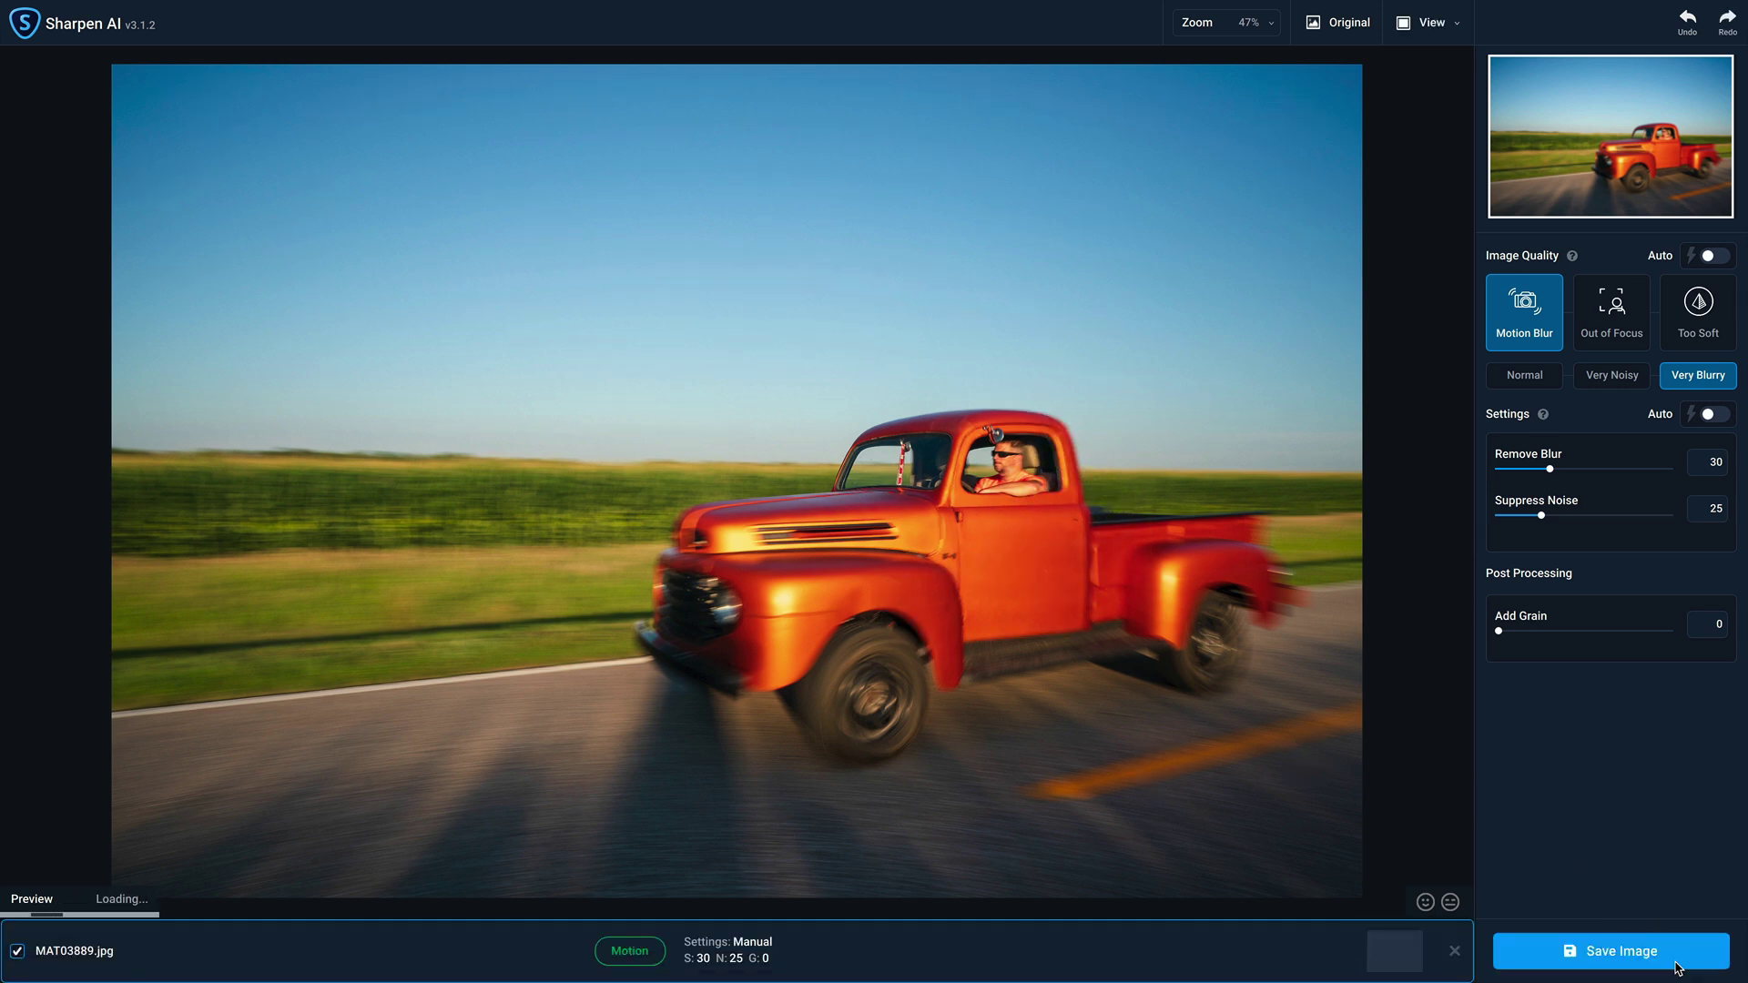
Step: Compare the truck's masked sharpening with the original image around the cab and driver
left_click(1117, 783)
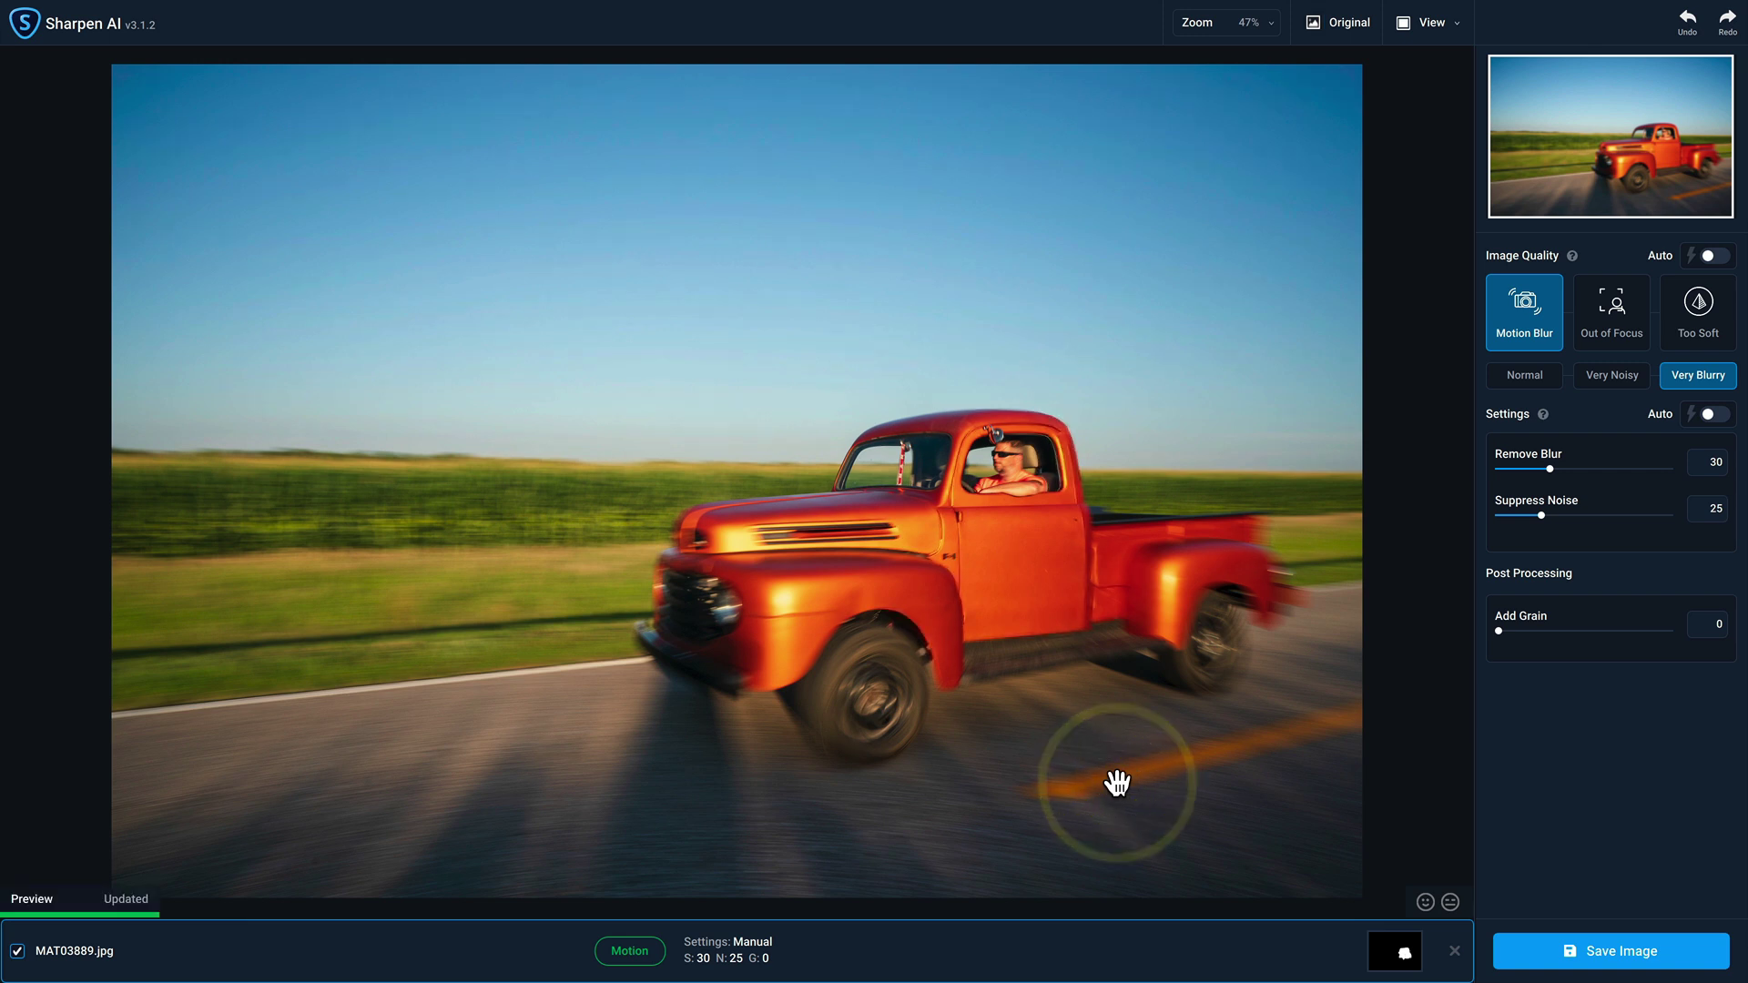
left_click(1118, 783)
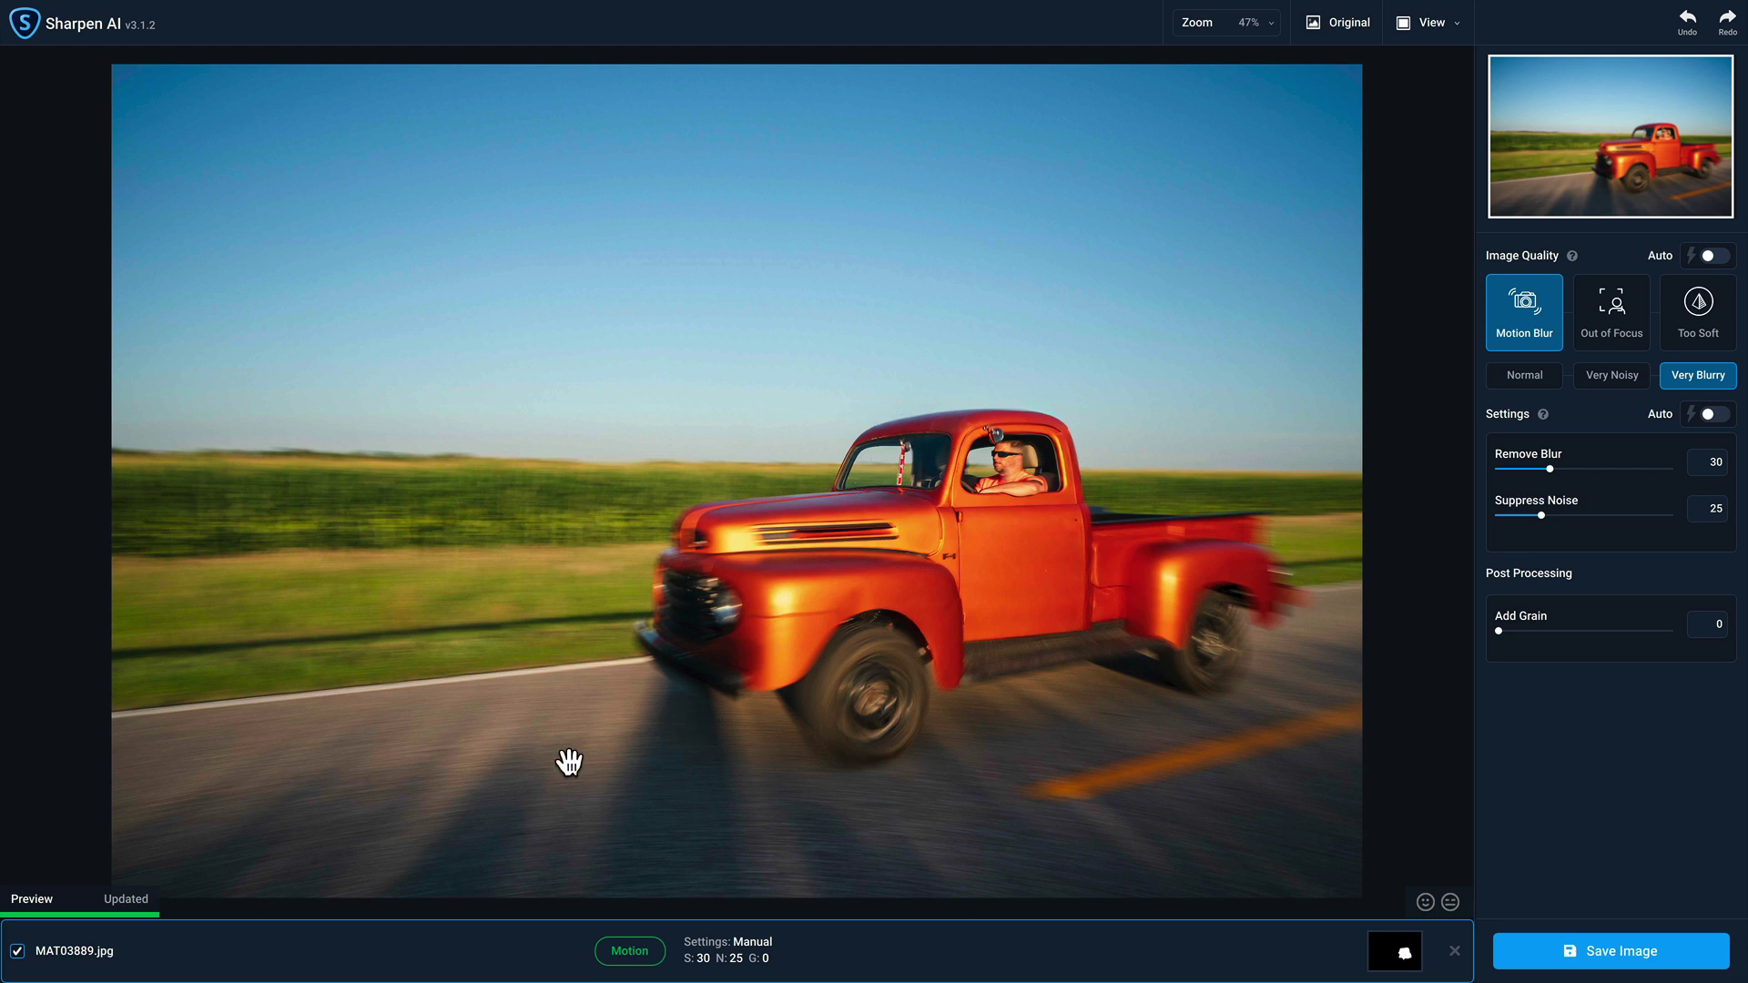
left_click(939, 791)
left_click(1025, 502)
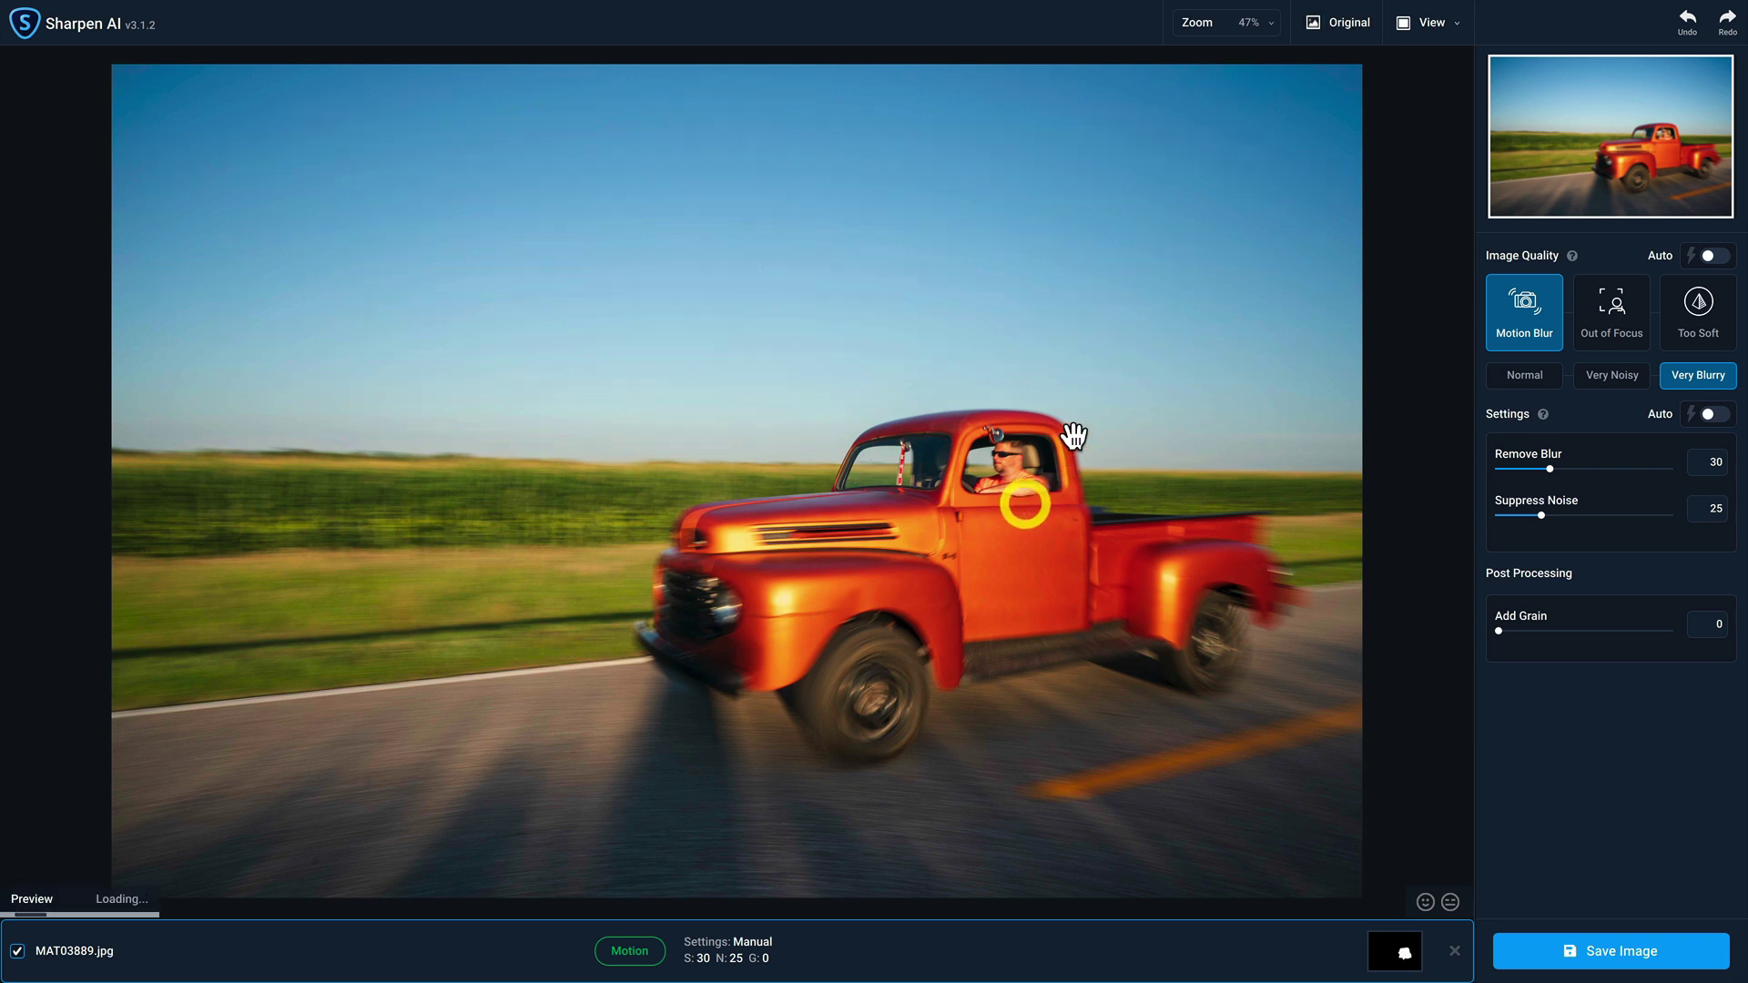